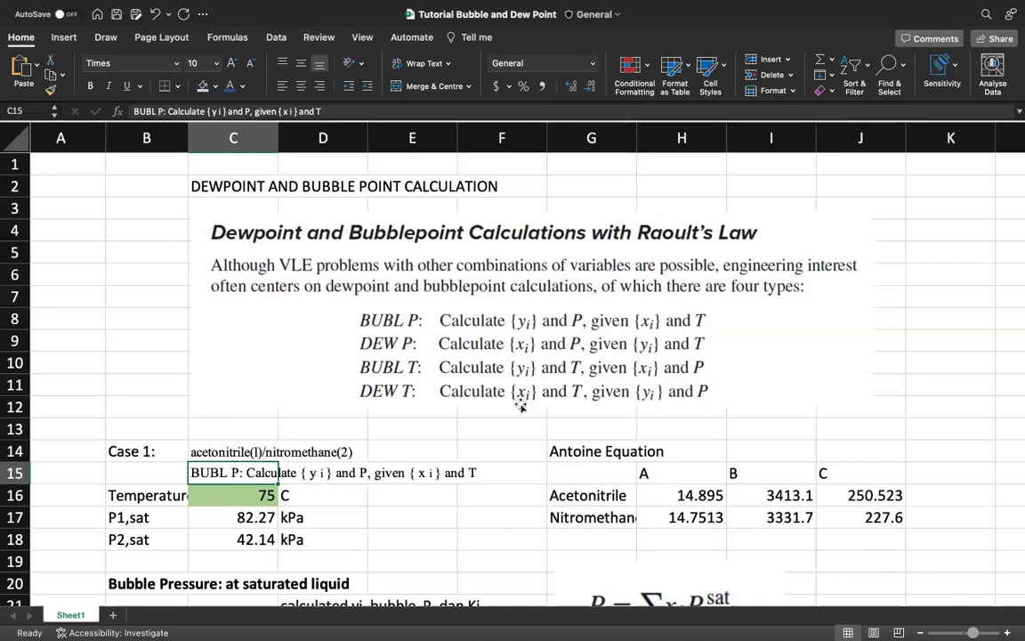
Step: Examine the Case 1 acetonitrile/nitromethane BUBL P problem statement and its given data
scroll(481, 414, "down", 4)
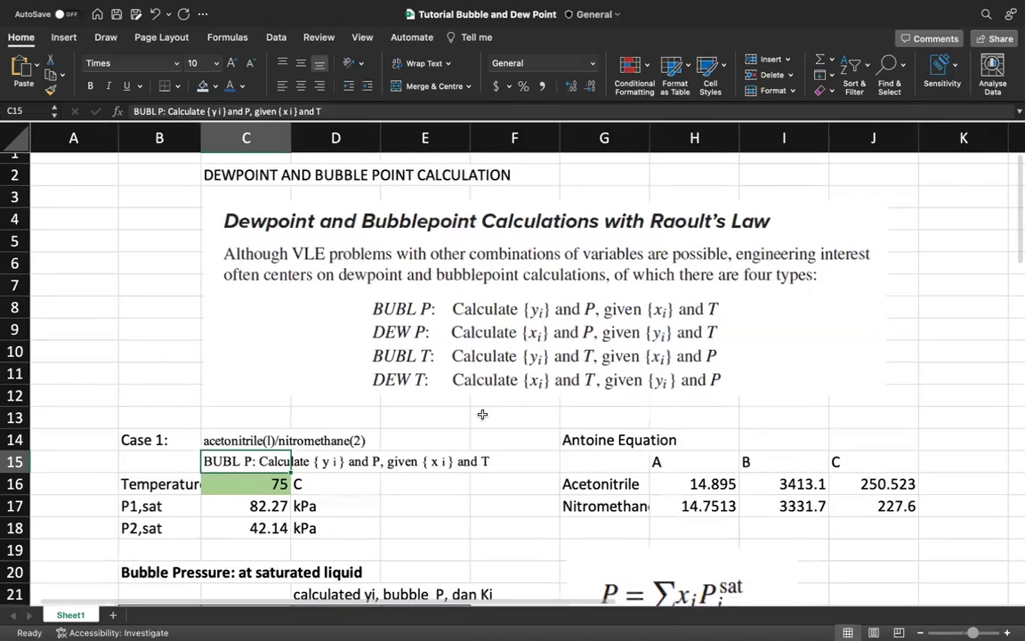
scroll(482, 414, "up", 5)
scroll(481, 414, "down", 4)
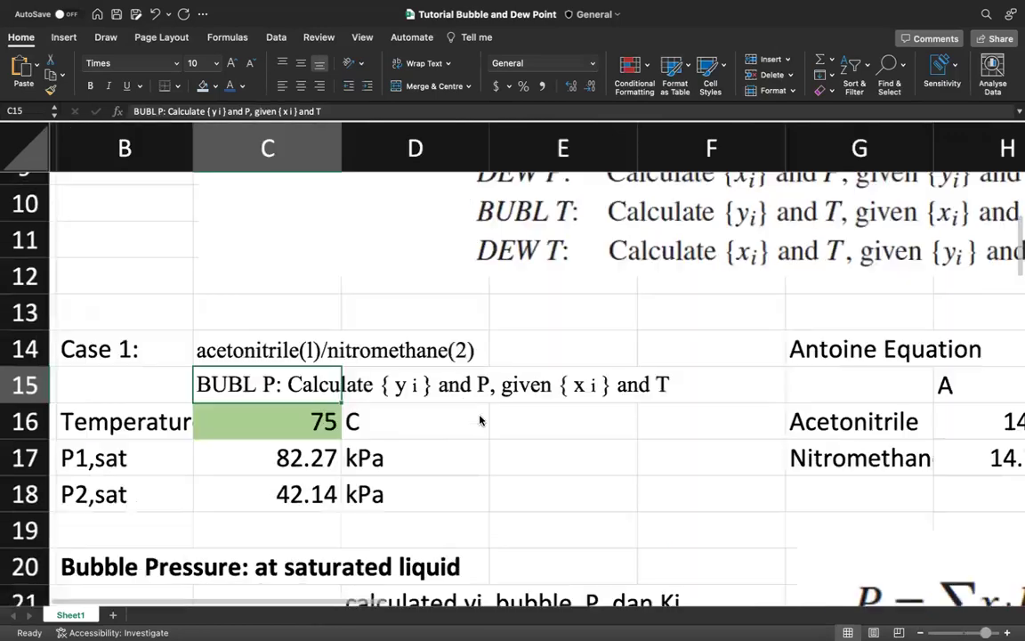
scroll(480, 419, "down", 4)
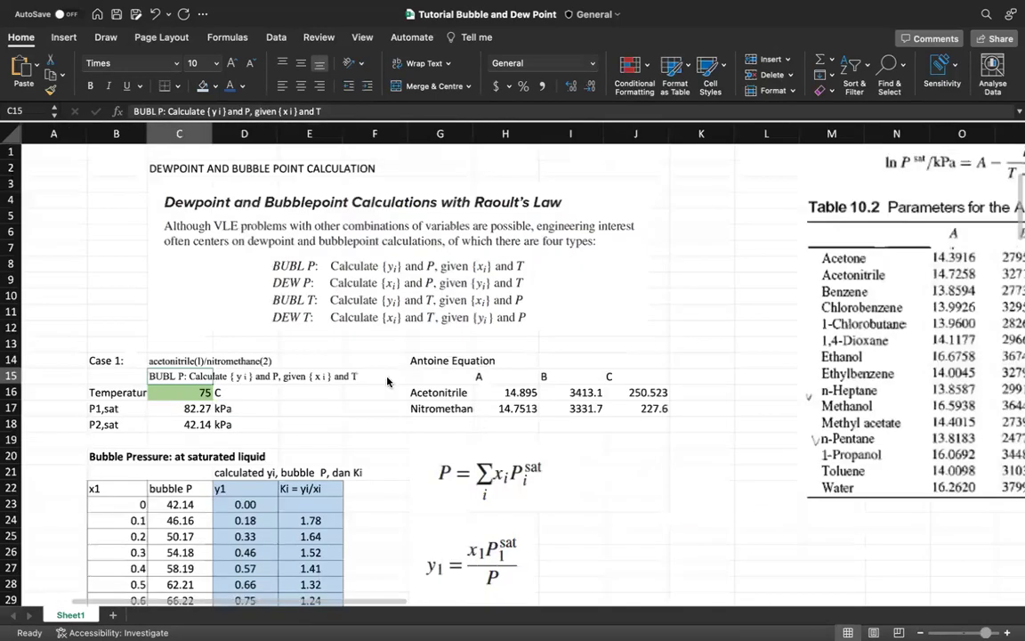
scroll(386, 376, "up", 6)
scroll(387, 376, "down", 5)
scroll(445, 356, "down", 2)
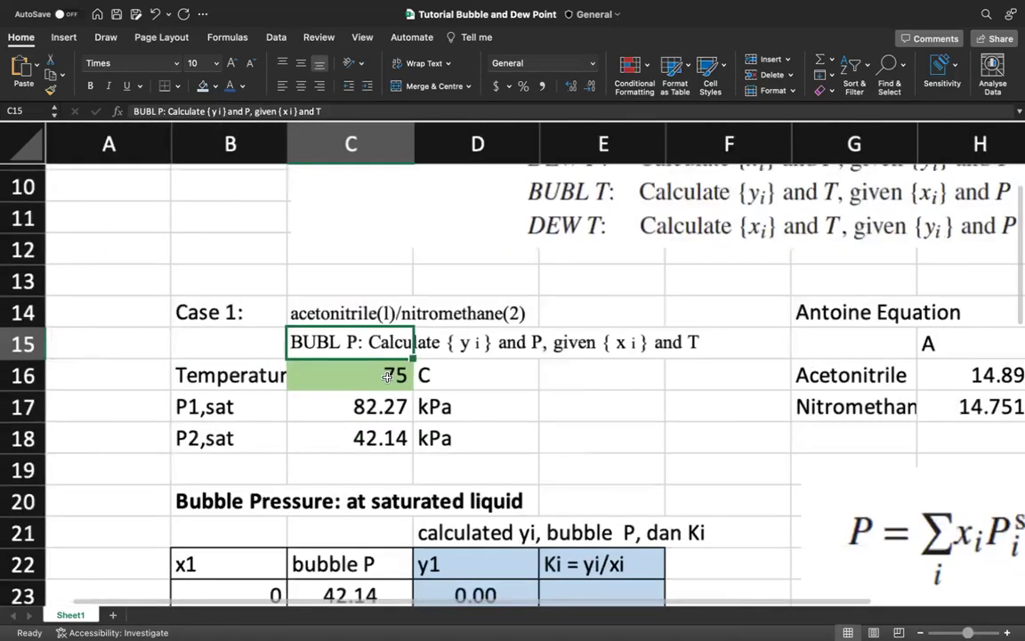
scroll(492, 332, "up", 1)
scroll(493, 332, "up", 1)
left_click(477, 385)
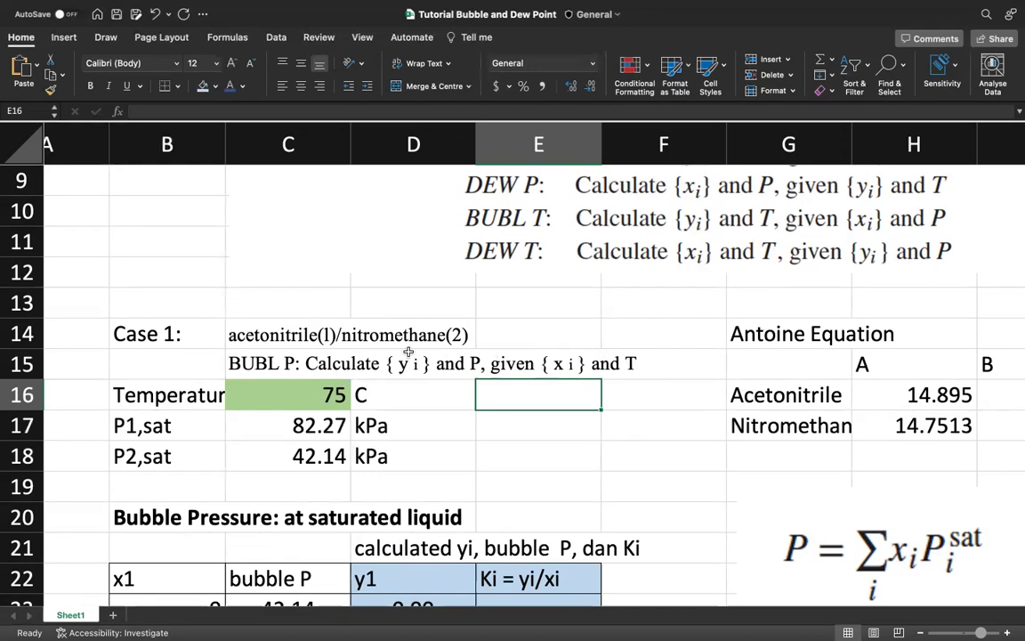
Step: Review the Case 1 temperature value and the P1,sat and P2,sat labels
left_click(312, 400)
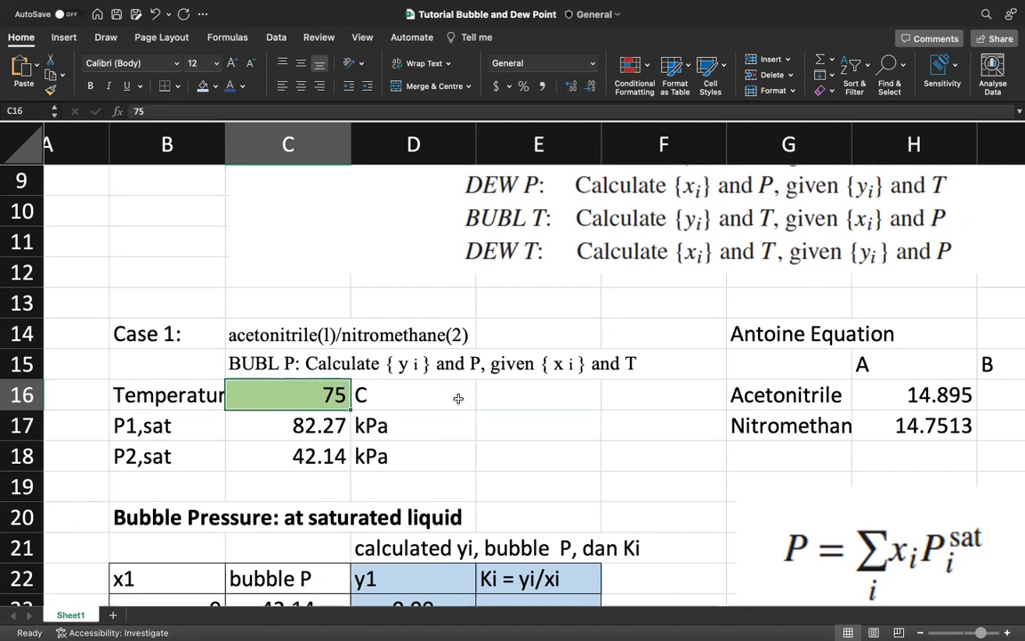
left_click(119, 426)
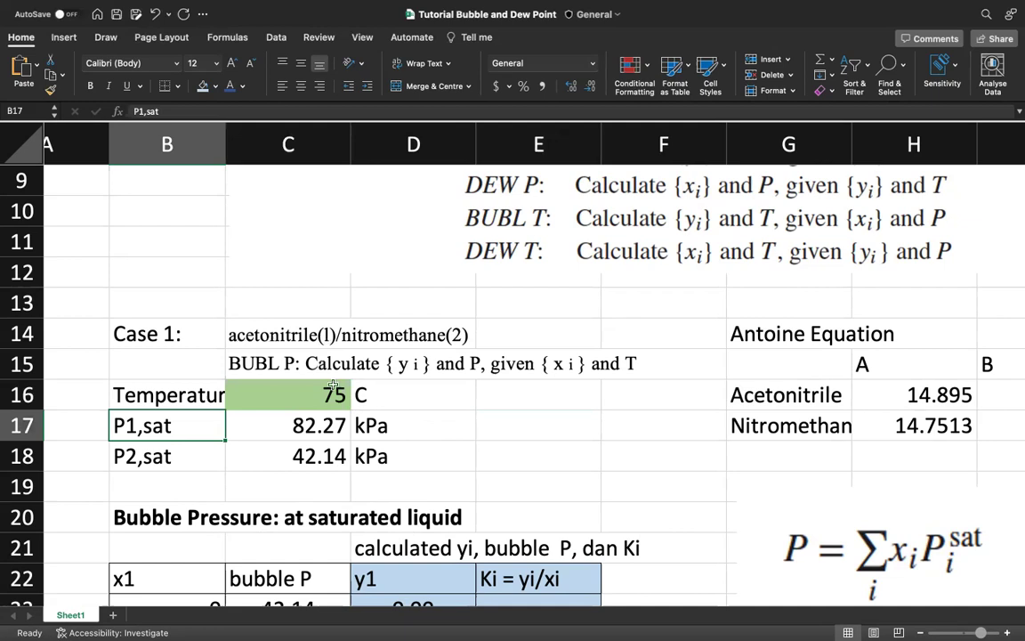
left_click(135, 453)
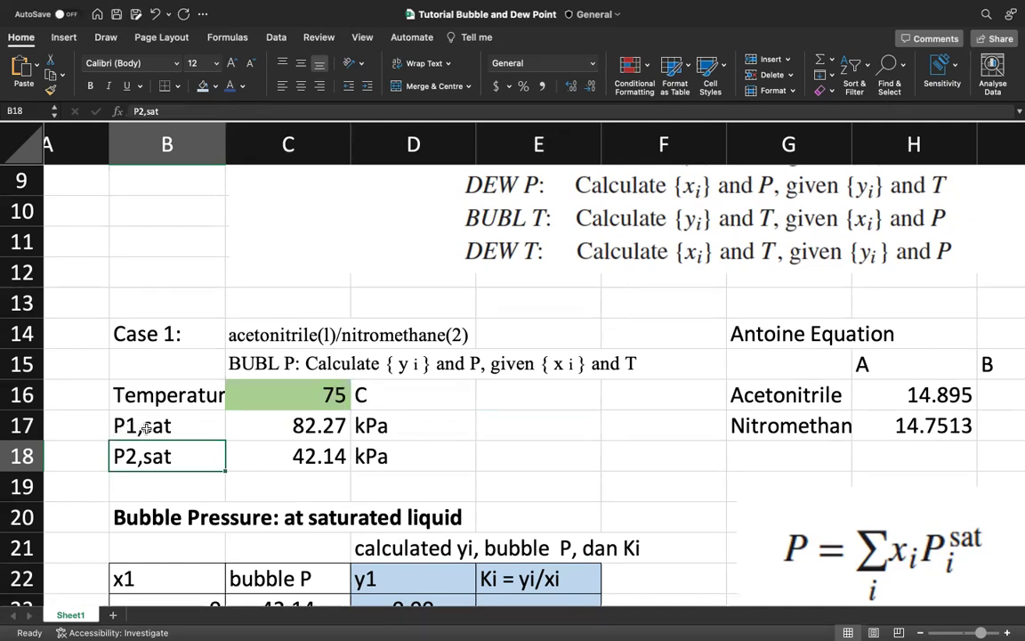
Step: Inspect the P1,sat formula in C17 and the acetonitrile Antoine constants it references
left_click(310, 426)
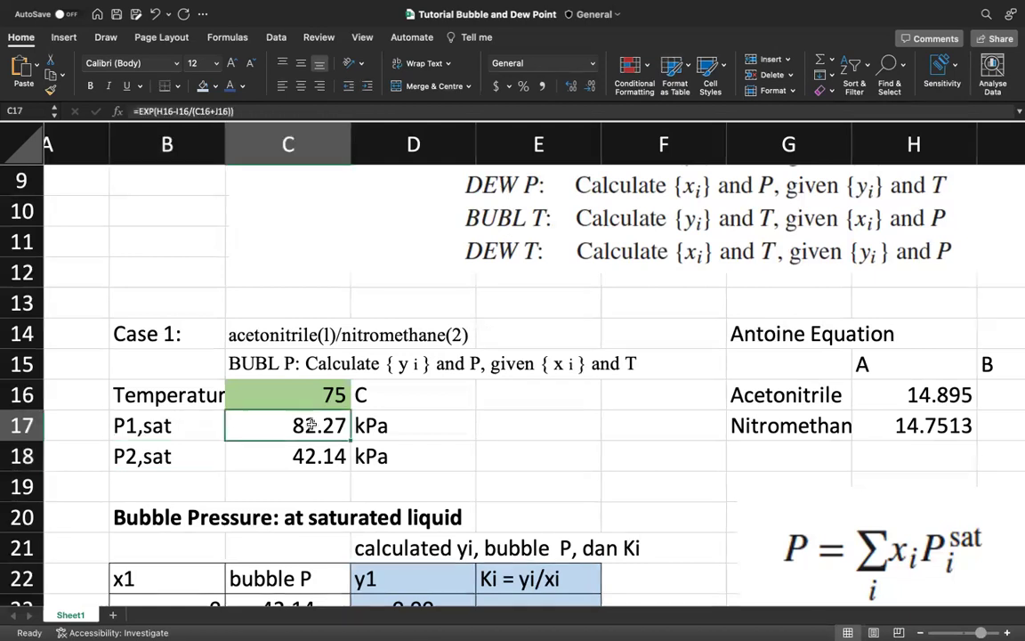
left_click(278, 114)
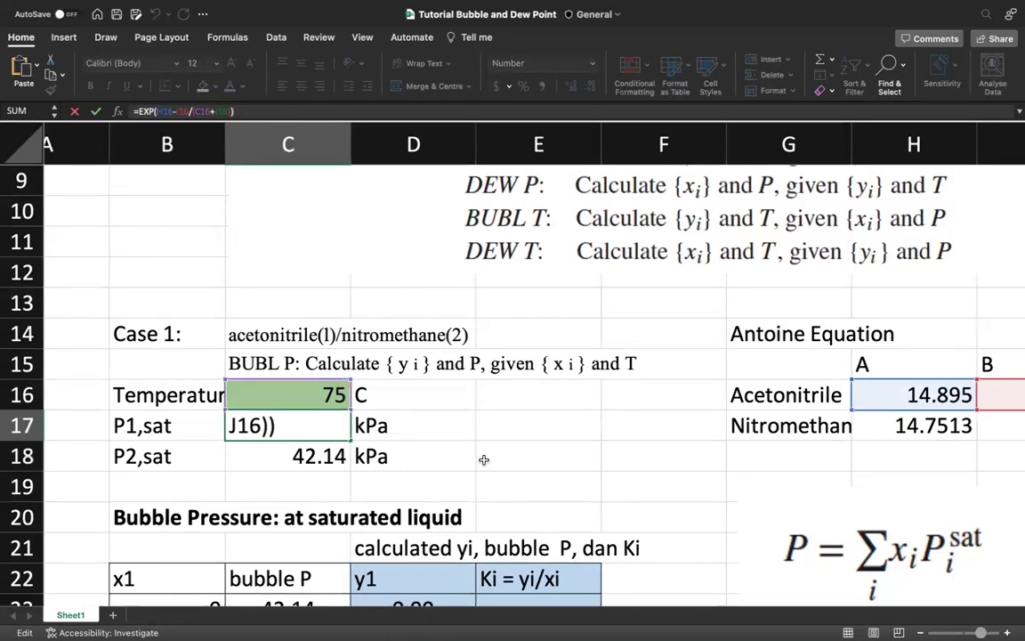
scroll(483, 459, "down", 5)
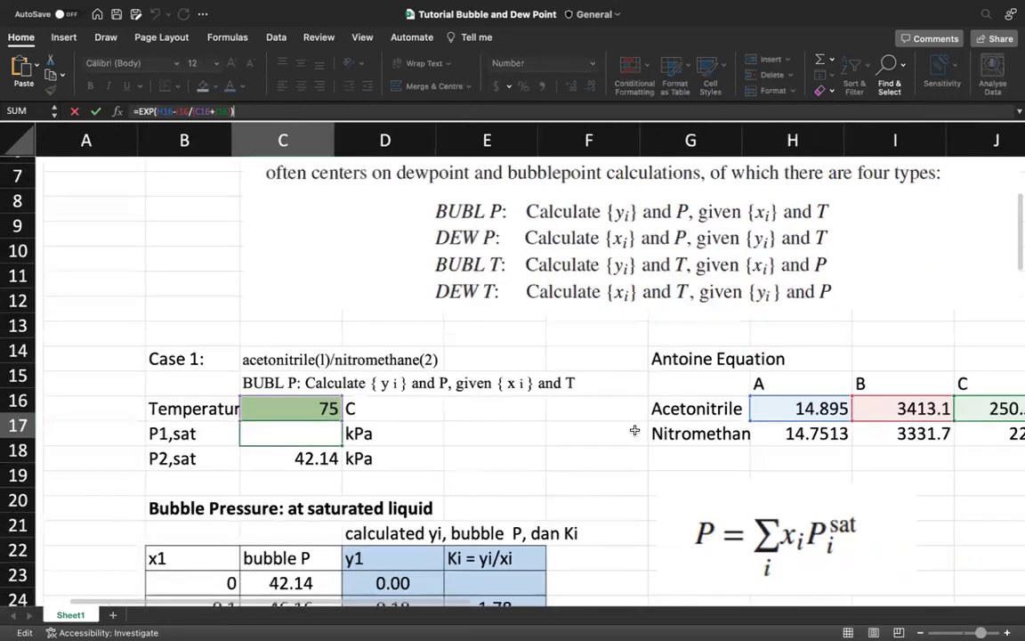
scroll(666, 429, "right", 2)
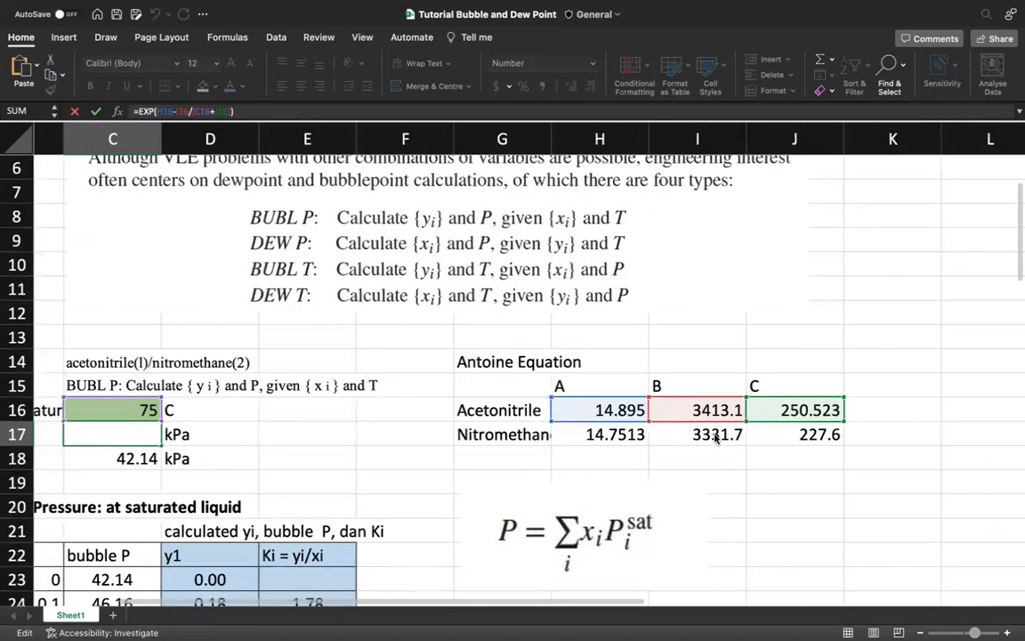
left_click(703, 434)
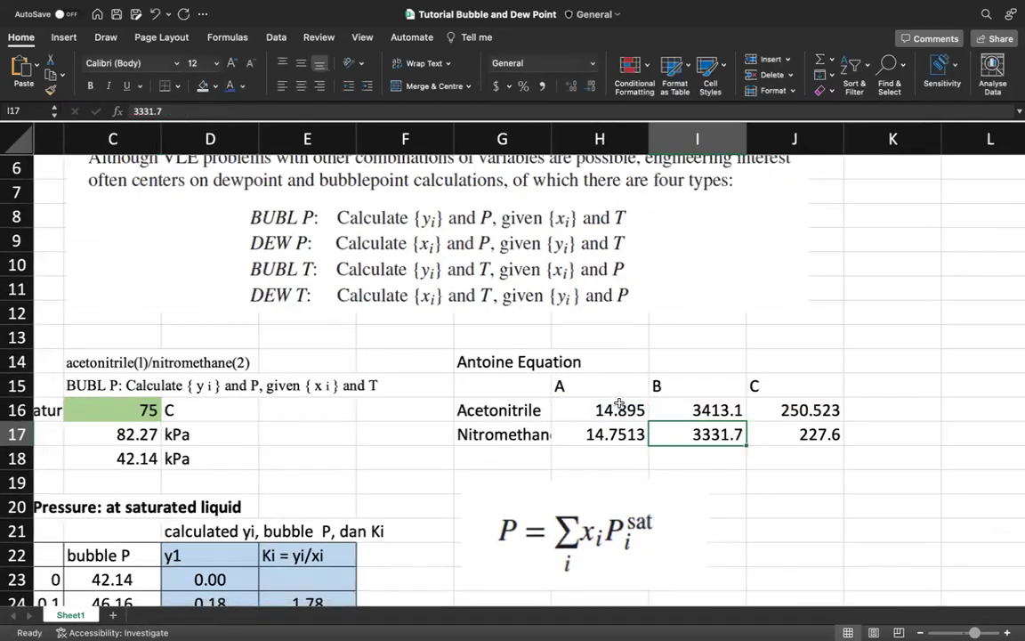
Step: Examine the Antoine equation and the A, B and C parameters in Table 10.2
left_click(595, 385)
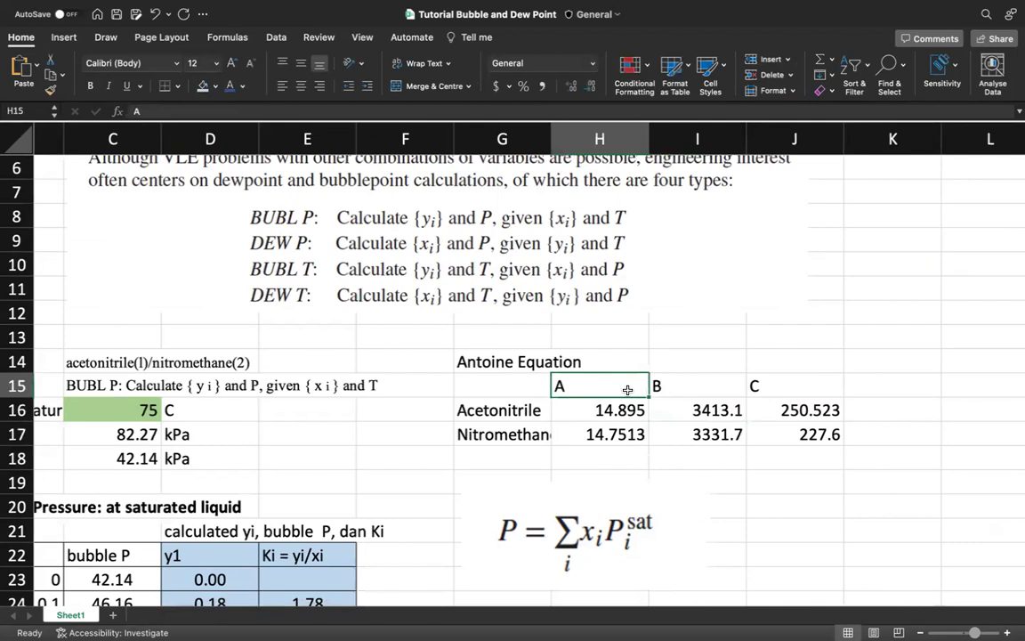
scroll(743, 412, "right", 5)
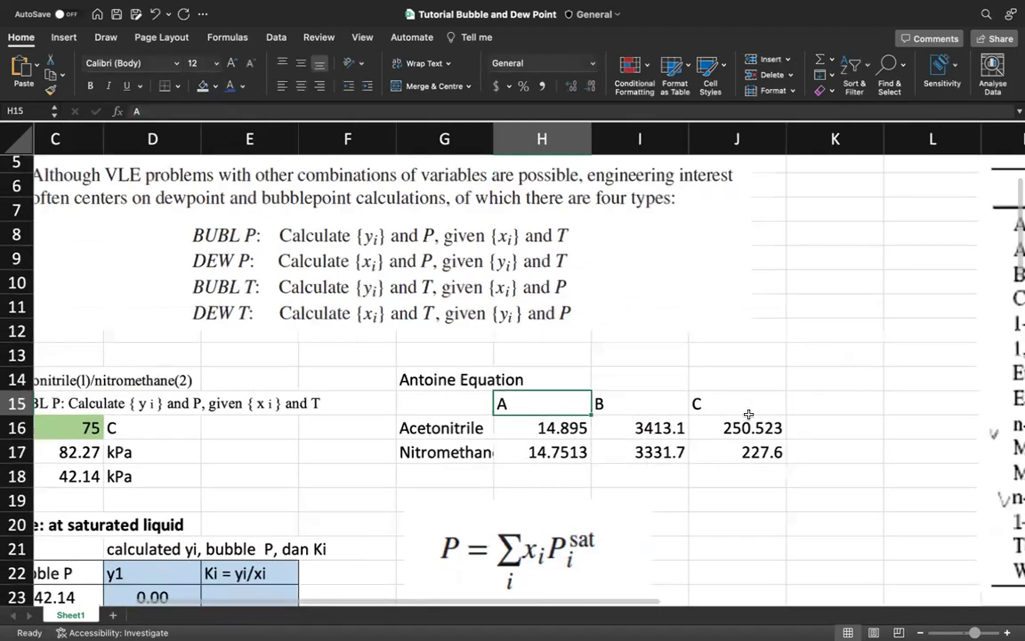
scroll(751, 412, "up", 2)
scroll(750, 412, "right", 8)
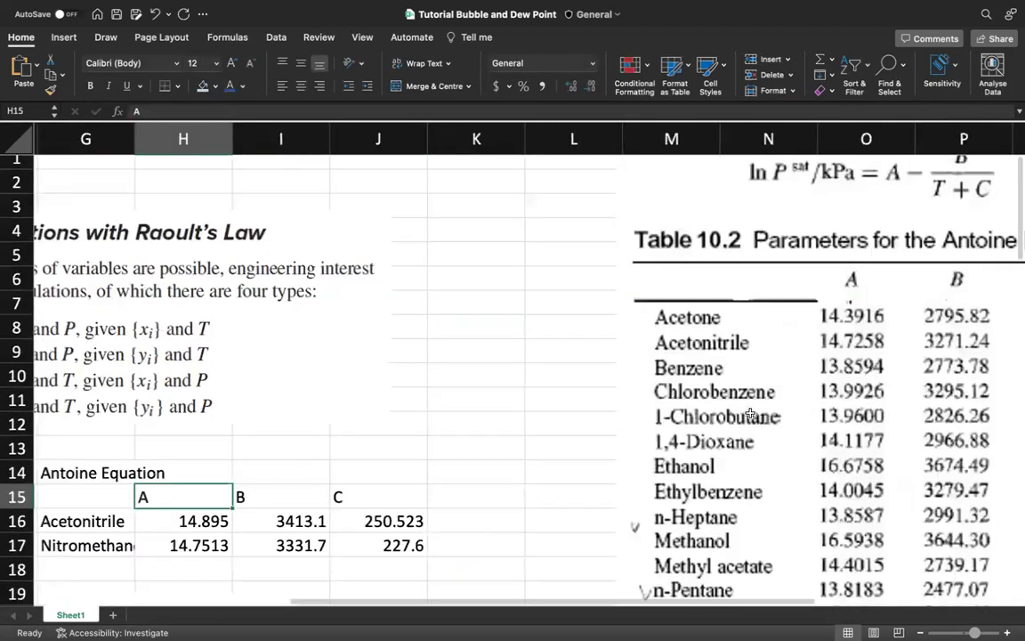
scroll(750, 412, "right", 2)
scroll(668, 303, "down", 1)
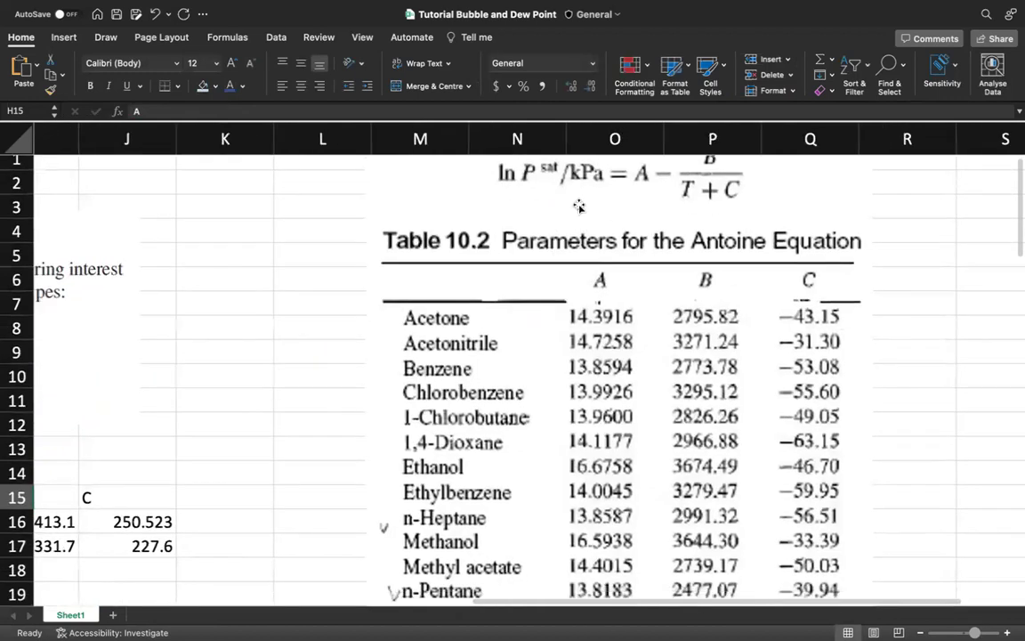
scroll(676, 187, "up", 1)
scroll(676, 186, "left", 1)
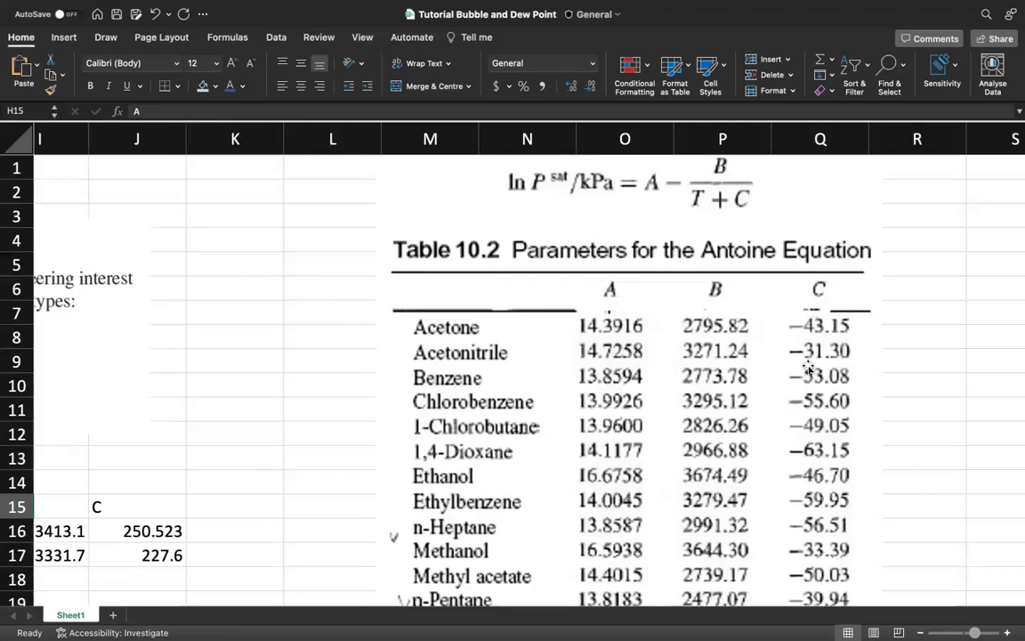
Step: Compare the C constants for acetonitrile and nitromethane in J16 and J17 with the Antoine equation and Table 10.2
scroll(515, 283, "left", 5)
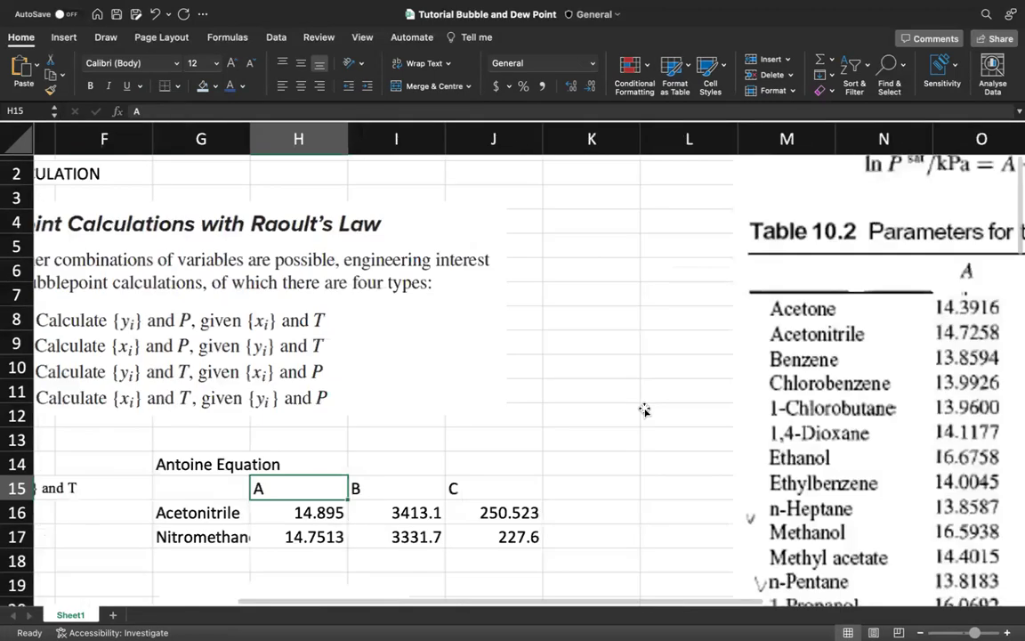
scroll(645, 409, "right", 5)
scroll(645, 410, "left", 5)
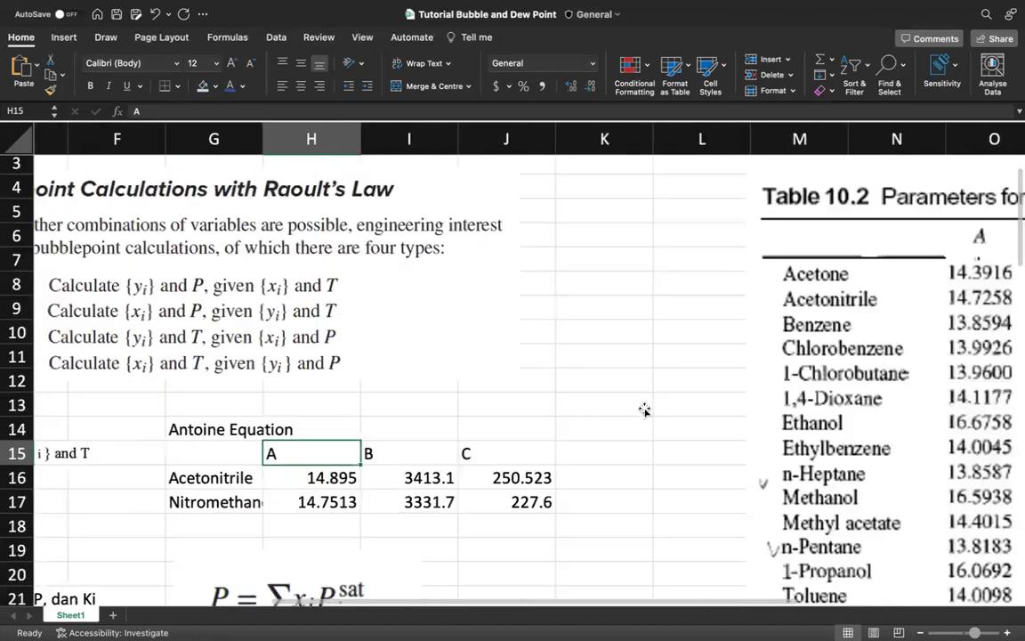
scroll(645, 409, "right", 1)
left_click(500, 486)
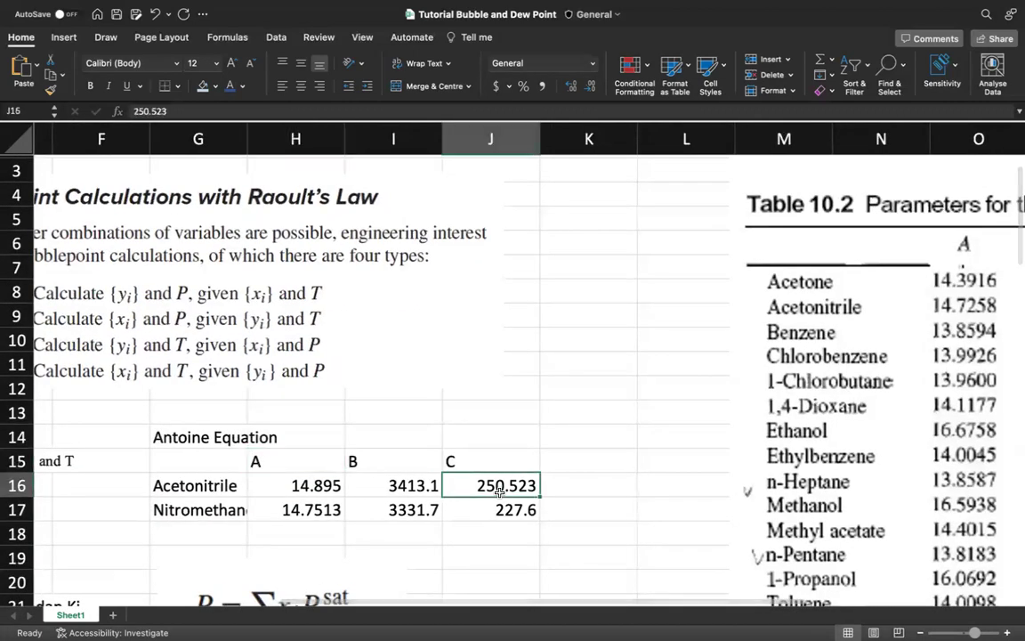
scroll(499, 491, "down", 1)
left_click(499, 496)
left_click(495, 482)
scroll(485, 463, "up", 2)
scroll(485, 463, "right", 1)
scroll(480, 453, "right", 3)
scroll(480, 453, "up", 1)
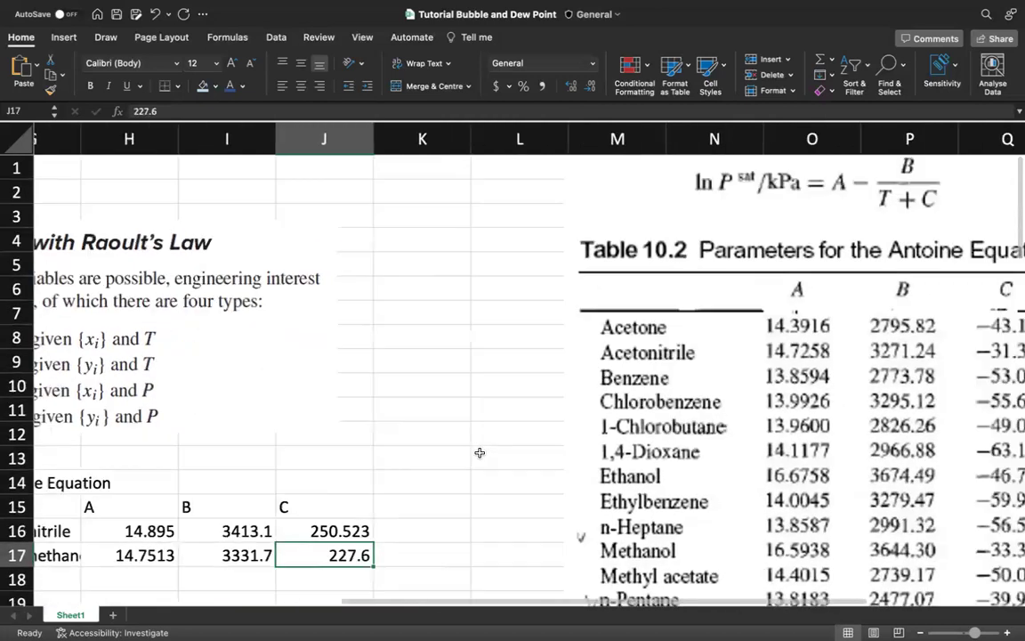
Step: Recheck which temperature and Antoine constant cells the P1,sat formula in C17 uses, leaving the formula as it is
scroll(480, 453, "down", 5)
scroll(480, 453, "left", 2)
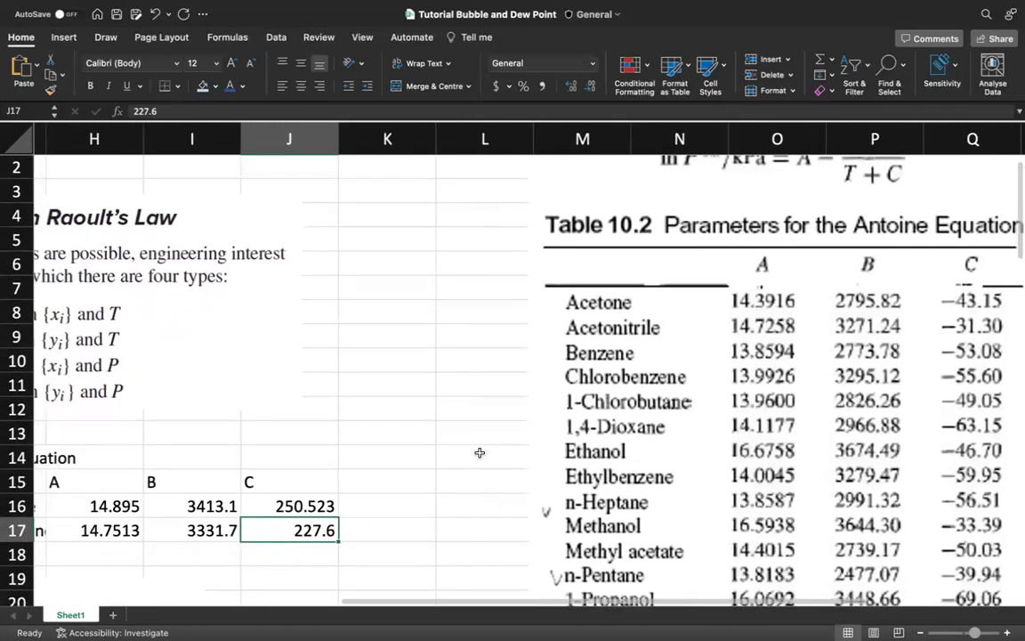
scroll(479, 453, "up", 1)
scroll(479, 453, "left", 1)
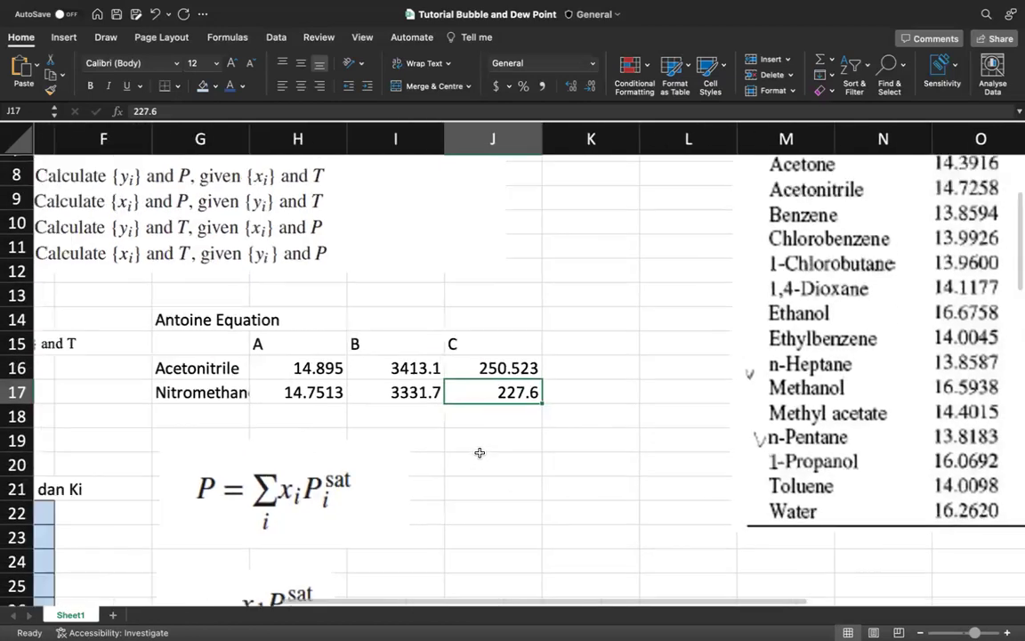
scroll(524, 405, "left", 3)
scroll(524, 405, "up", 1)
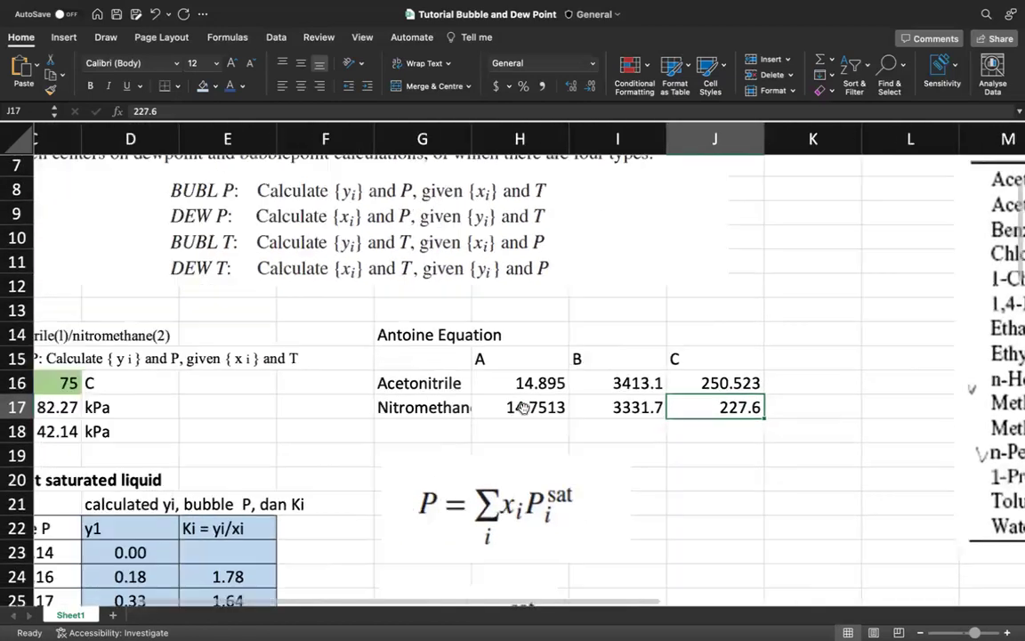
scroll(525, 409, "left", 2)
scroll(524, 409, "down", 1)
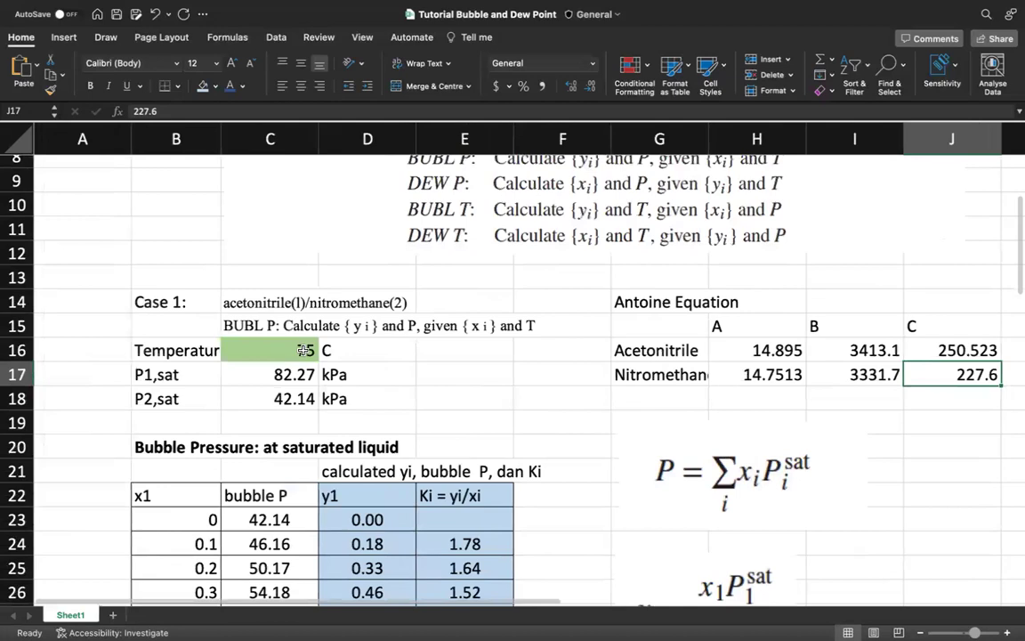
left_click(277, 374)
key("F2")
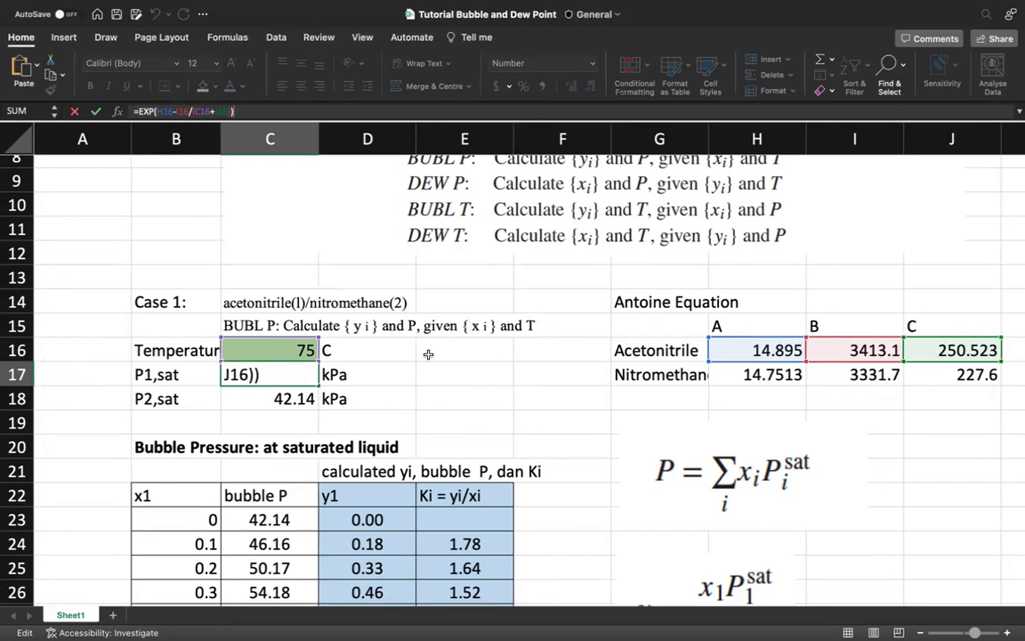
key("Return")
key("Up")
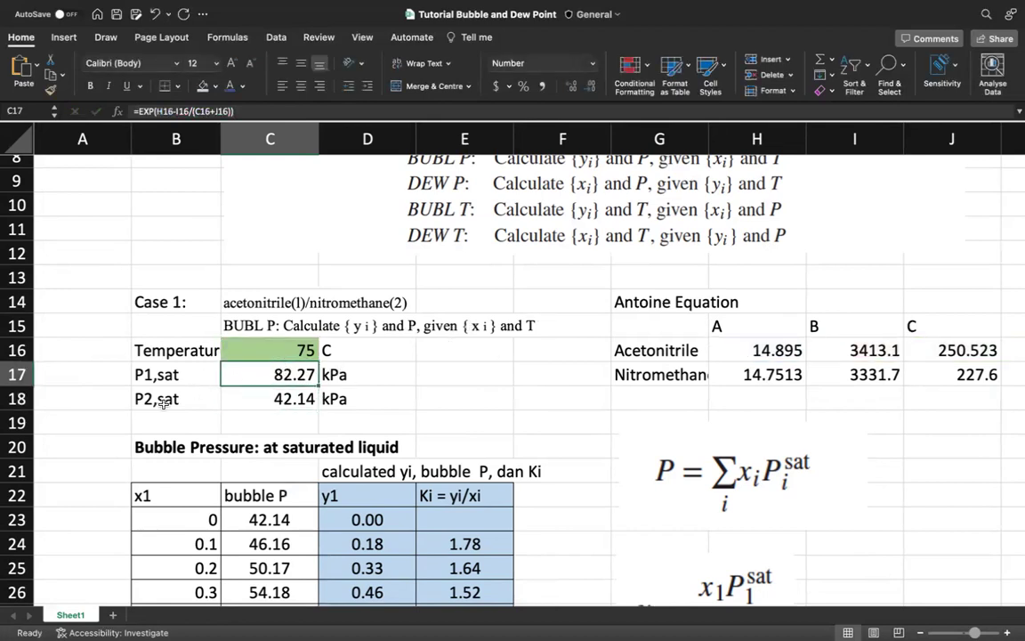
Step: Inspect the P2,sat formula in C18, then view the Bubble Pressure table below it
left_click(195, 400)
left_click(250, 404)
scroll(251, 405, "down", 5)
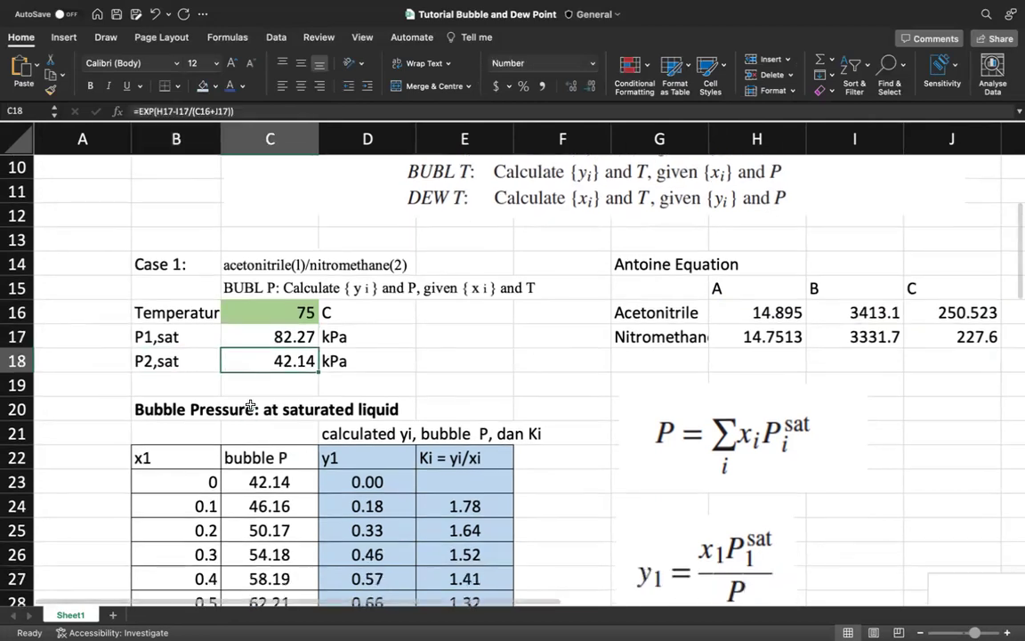
scroll(252, 405, "down", 2)
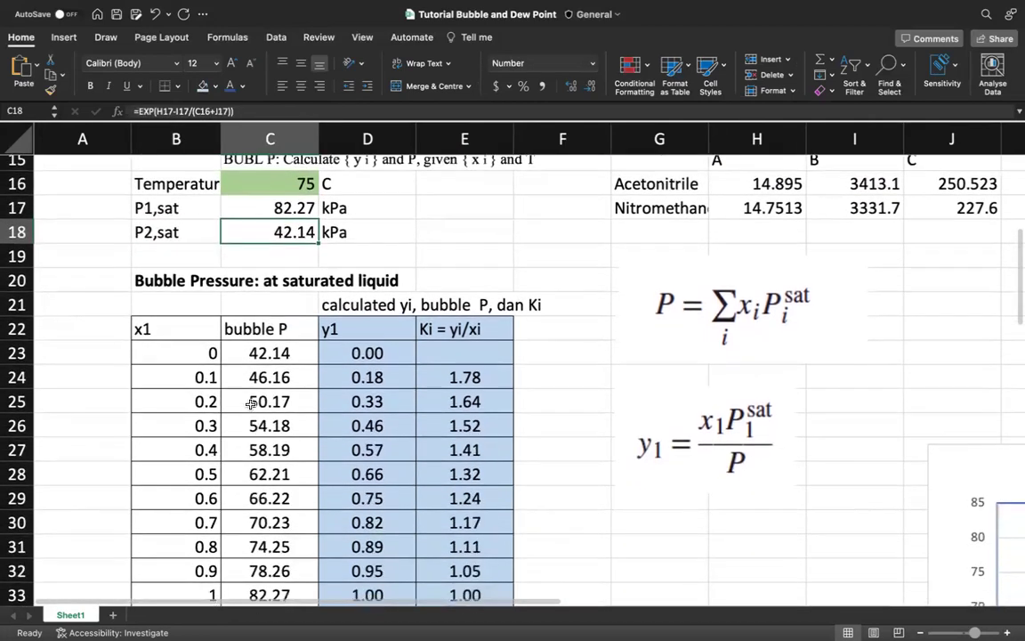
Step: Review the Bubble Pressure heading, the given temperature in C16 and the x1 column header
left_click(184, 273)
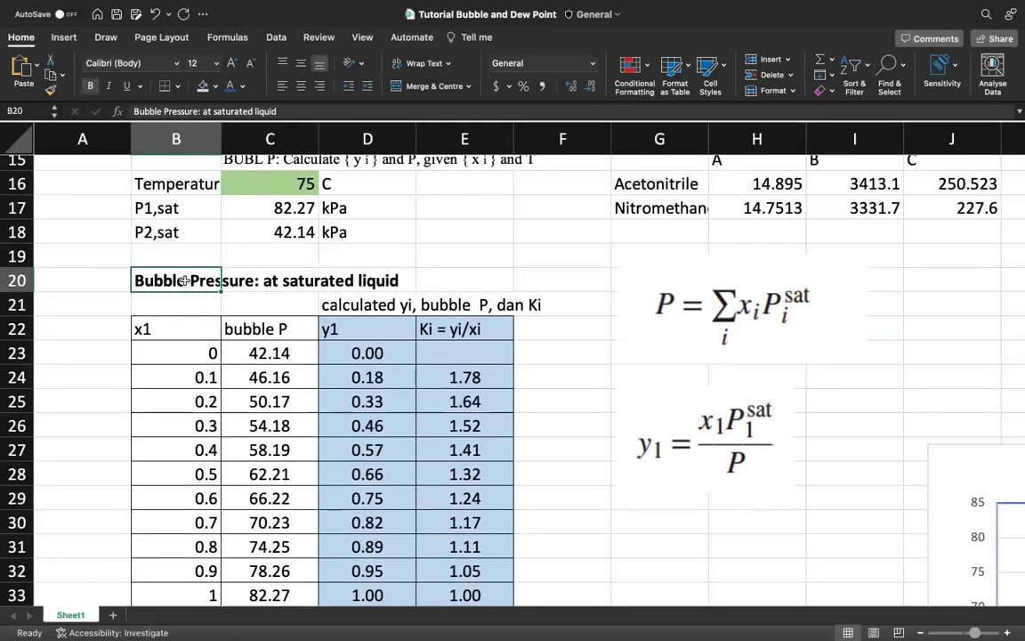
left_click(351, 280)
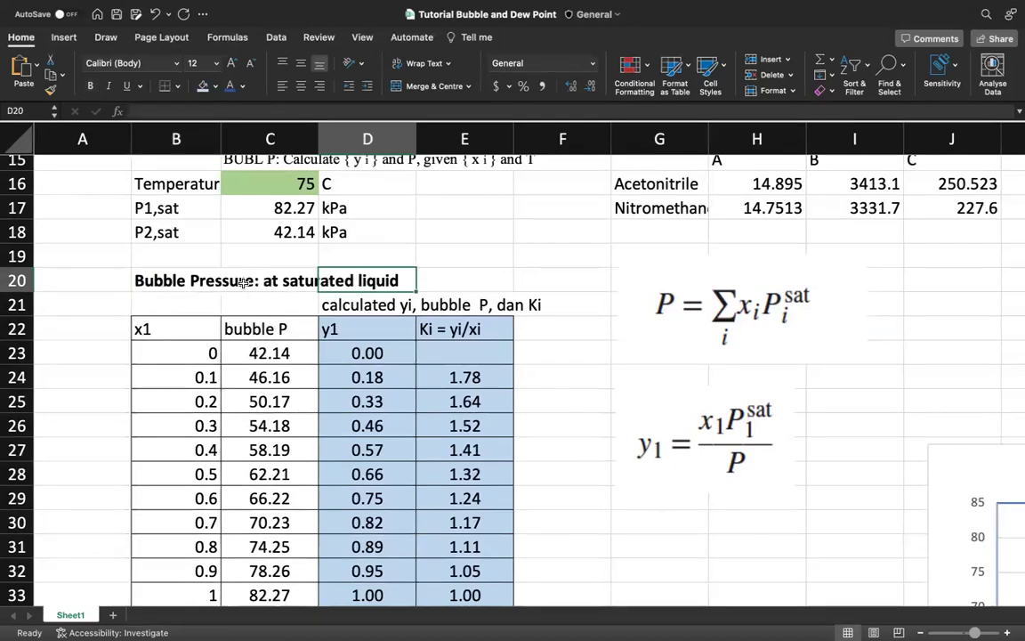
scroll(243, 214, "up", 1)
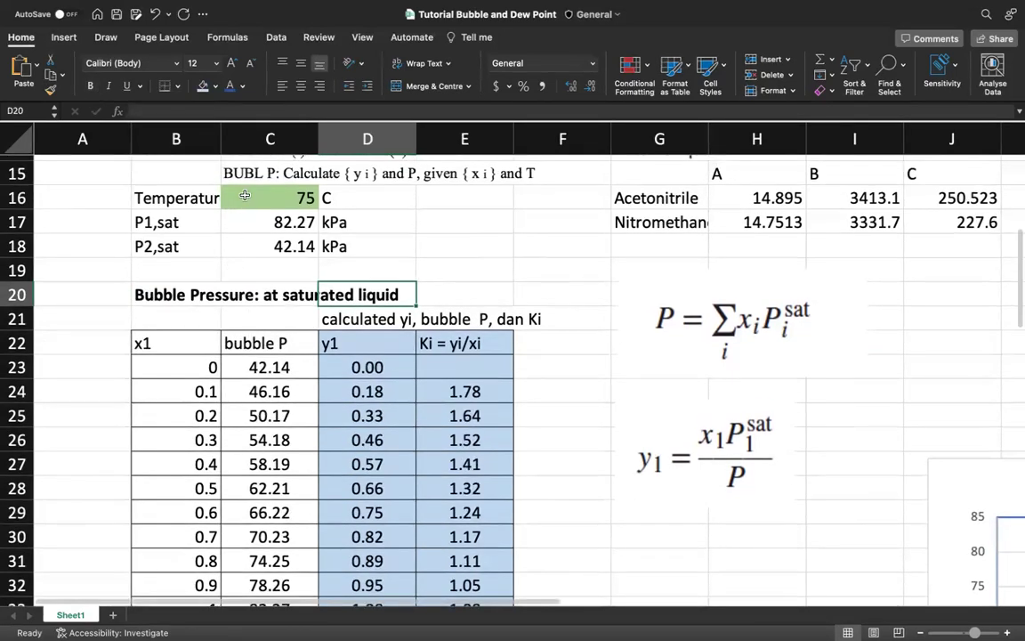
left_click(245, 195)
left_click(176, 343)
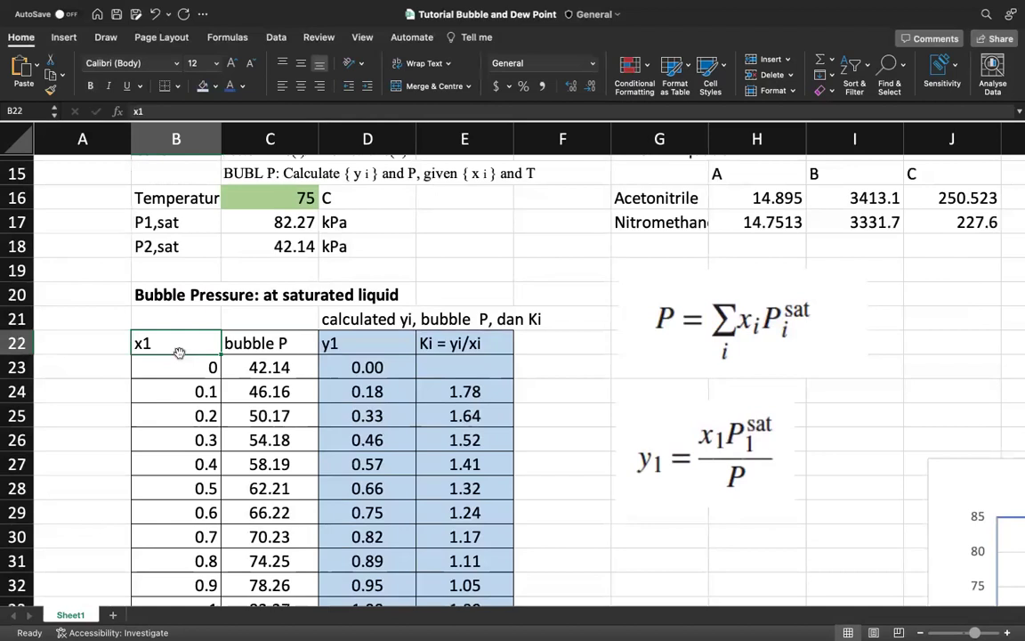
Step: Enter => as plain text in A24 to mark the x1 = 0.1 row of the Bubble Pressure table
left_click(96, 392)
type("=>")
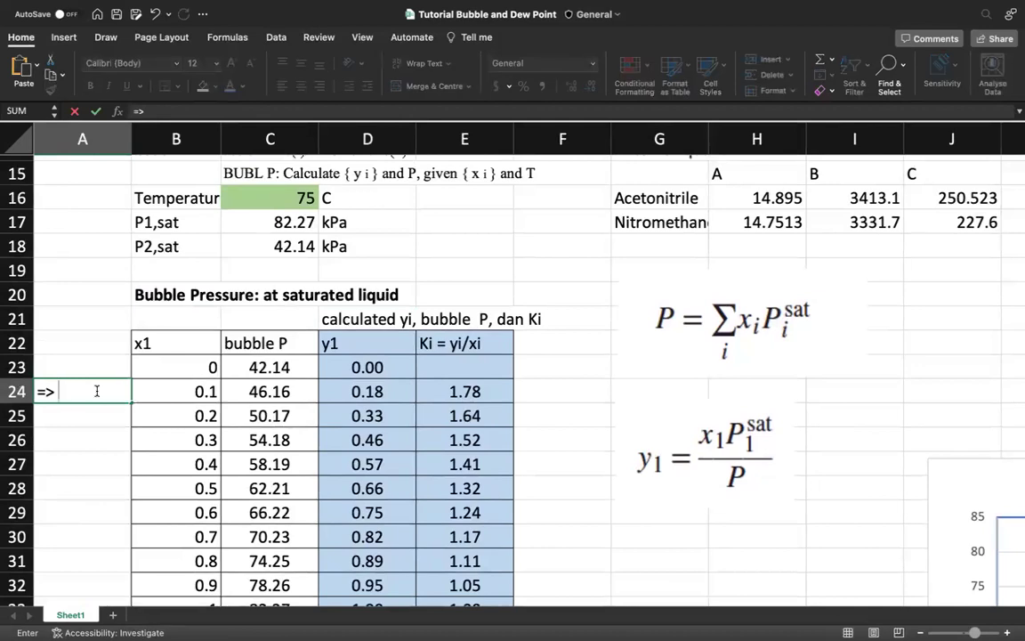
key("Return")
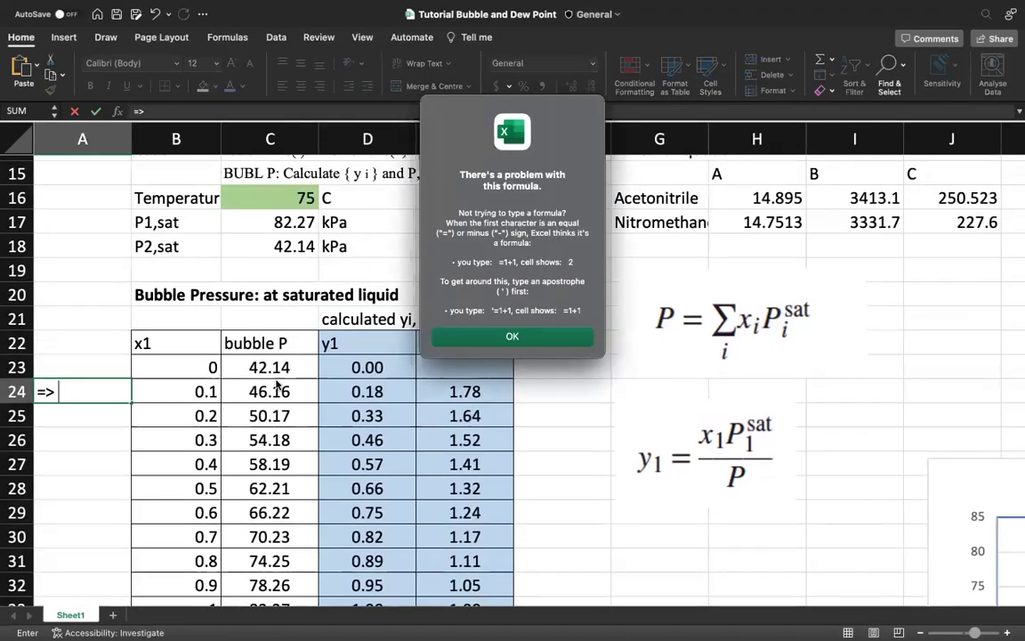
left_click(499, 338)
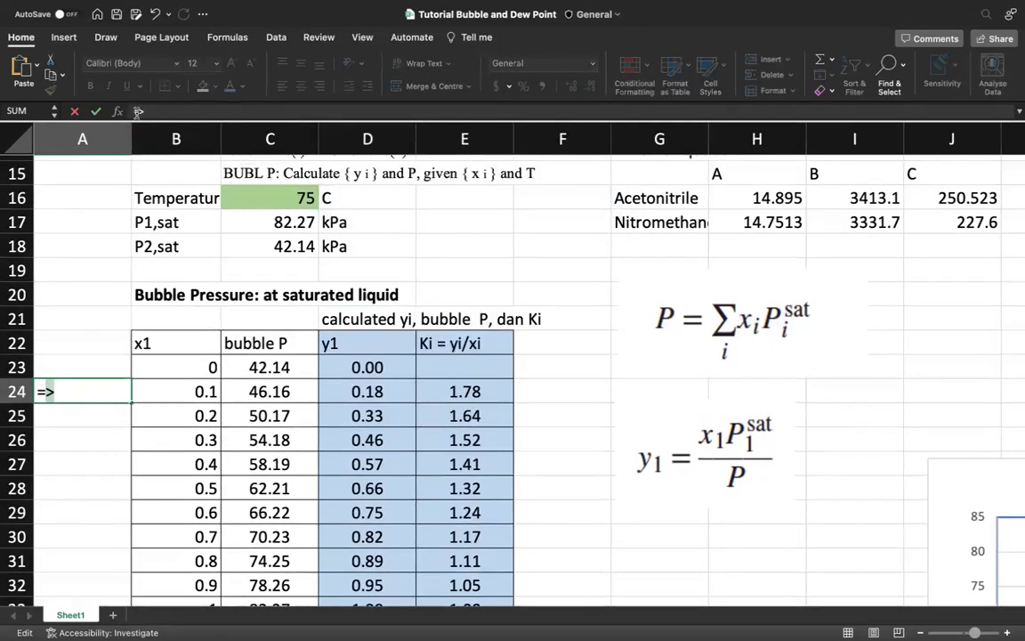
left_click(136, 111)
type("'")
key("Return")
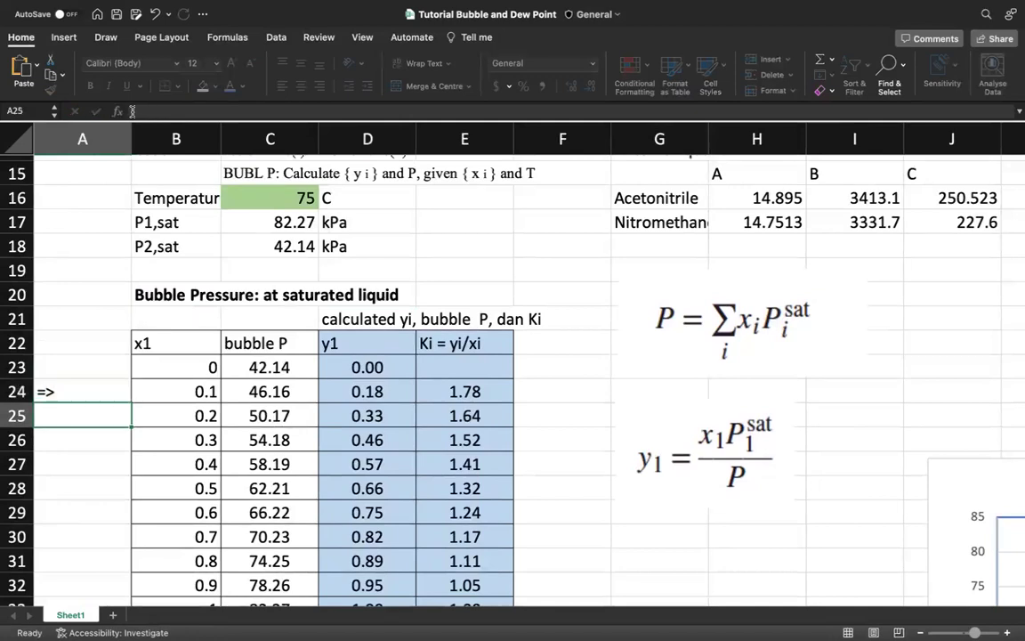
Step: Right-align the => marker in A24 and make all of row 24 bold
left_click(98, 377)
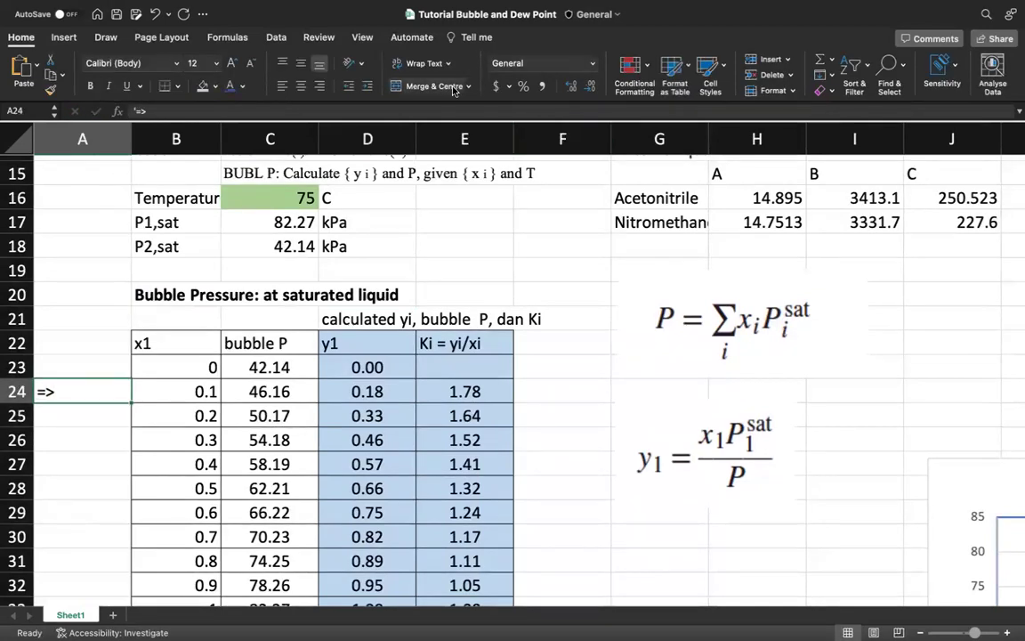
left_click(319, 87)
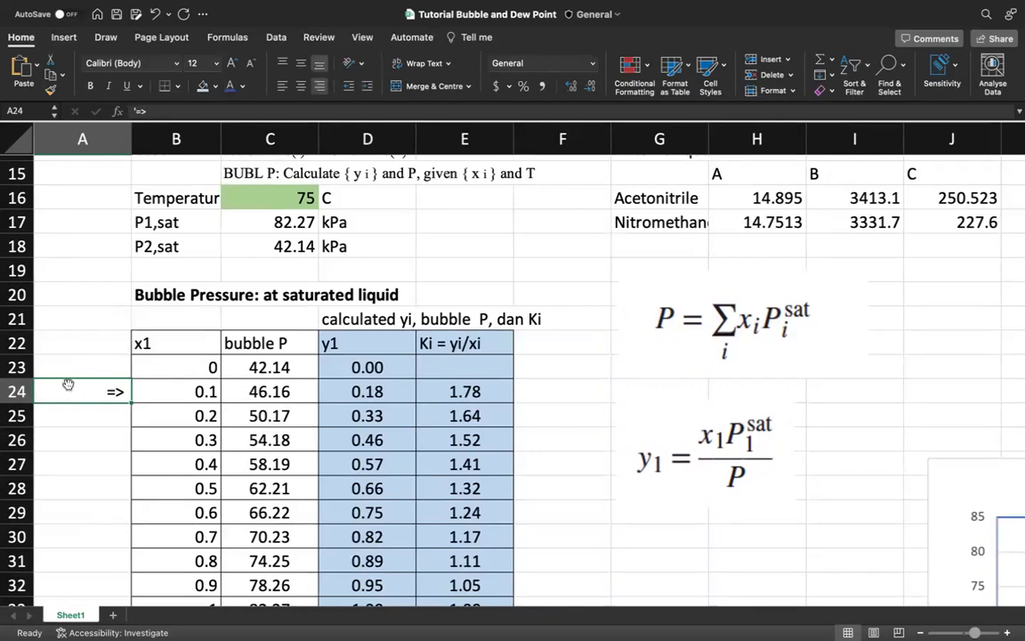
left_click(17, 390)
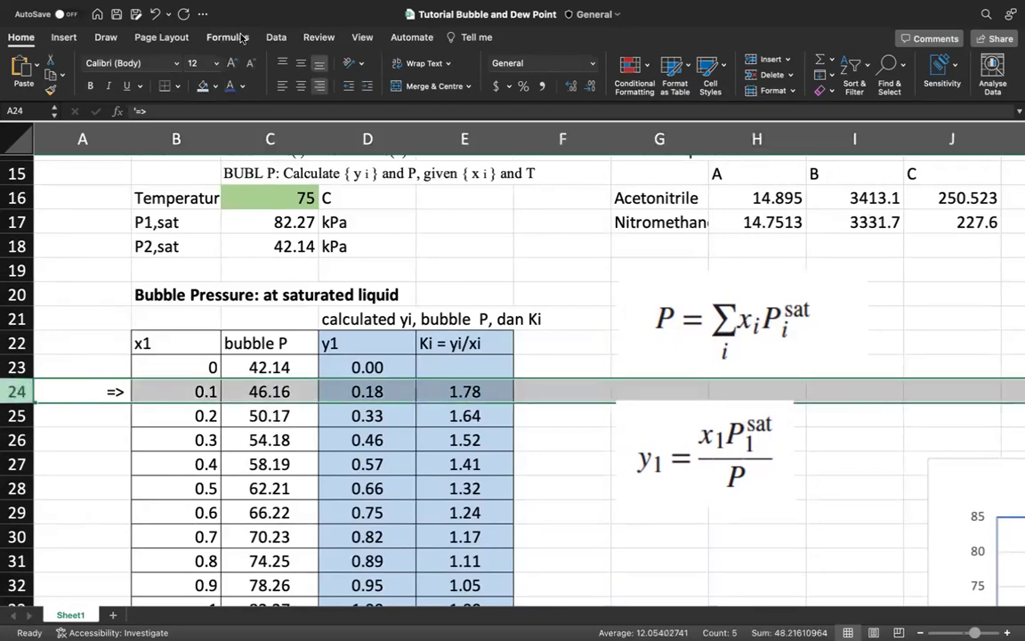
left_click(92, 86)
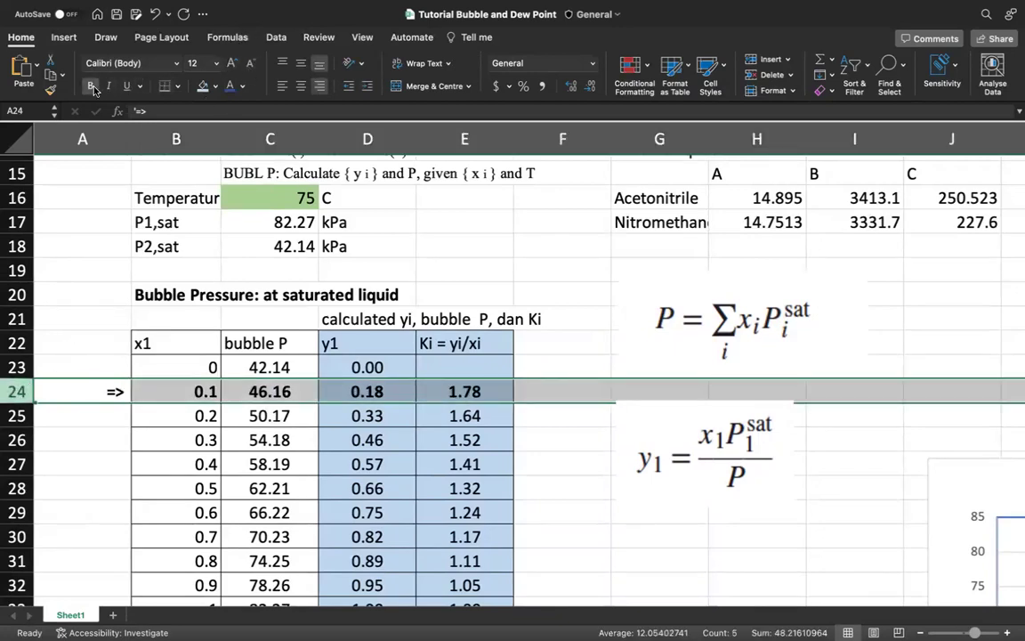
Step: Examine each term of the bubble P formula in C24, from x1 and P1,sat to 1-x1 and P2,sat, leaving it as it is
left_click(150, 397)
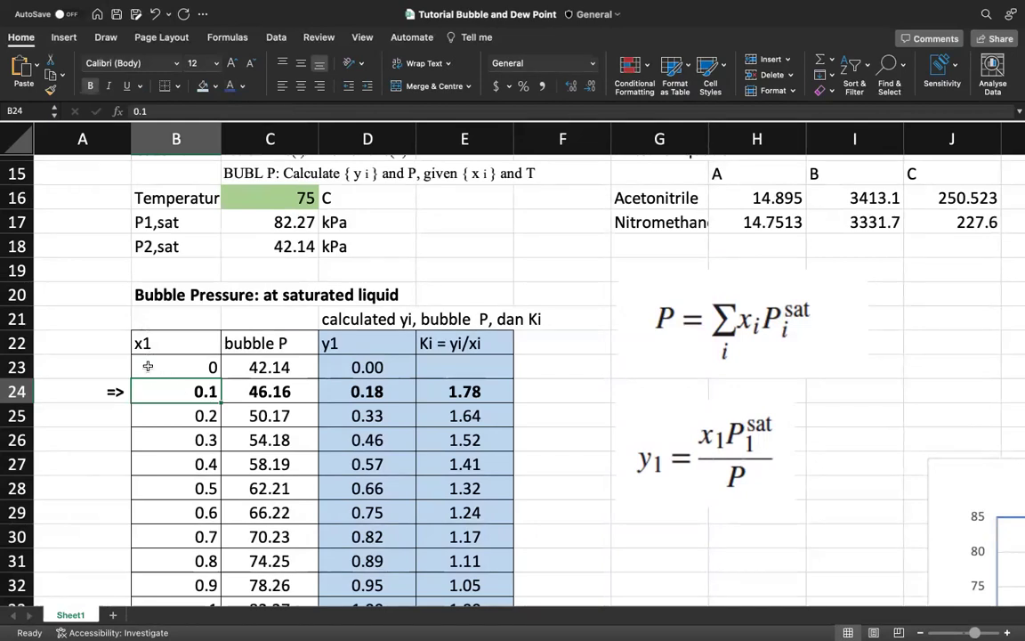
left_click(259, 394)
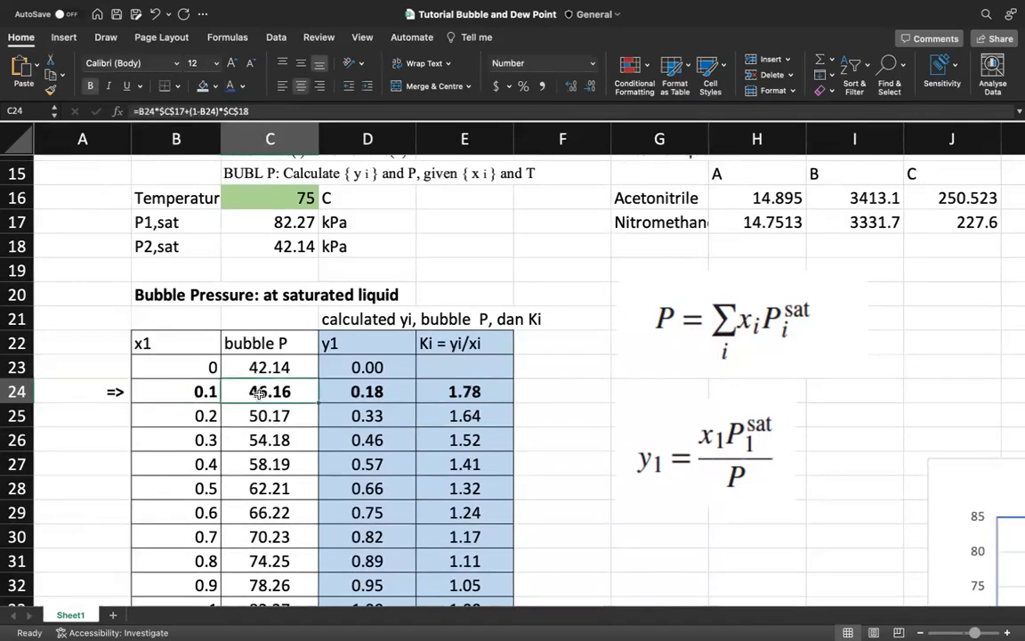
left_click(304, 113)
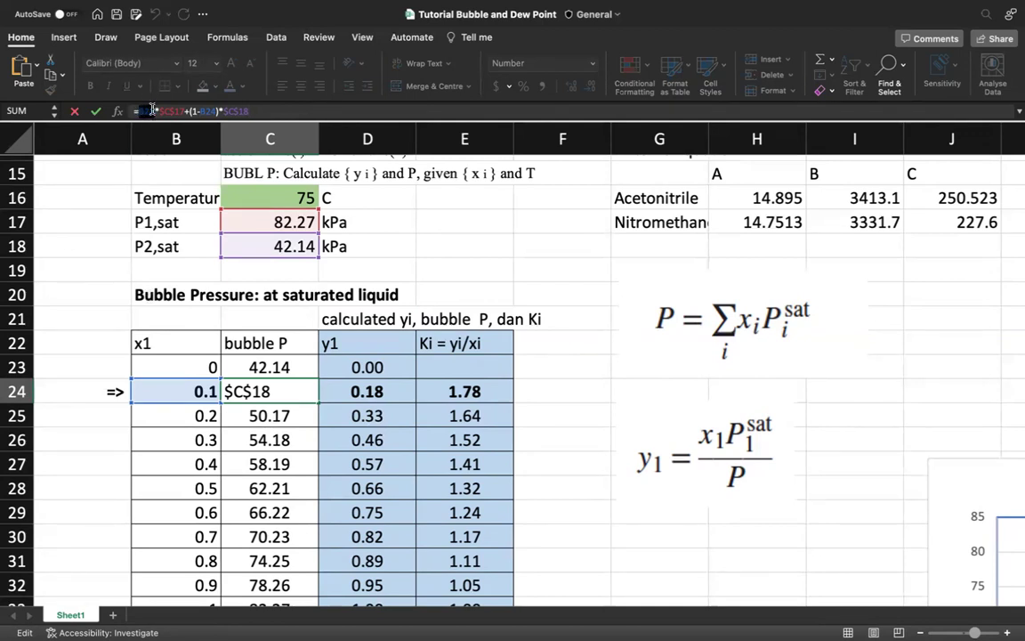
left_click(152, 109)
left_click(162, 110)
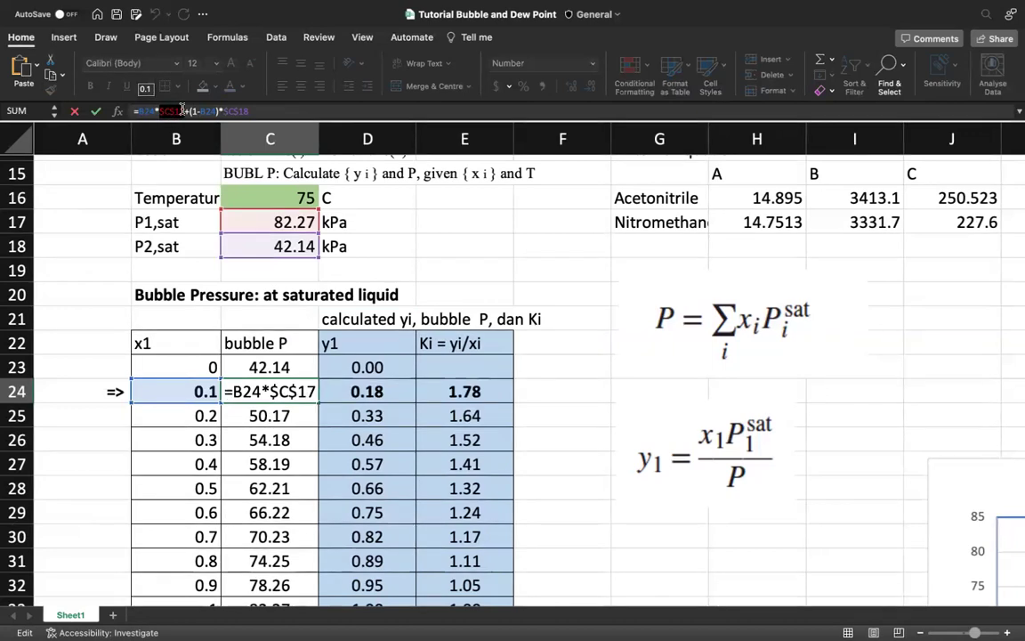
left_click(182, 109)
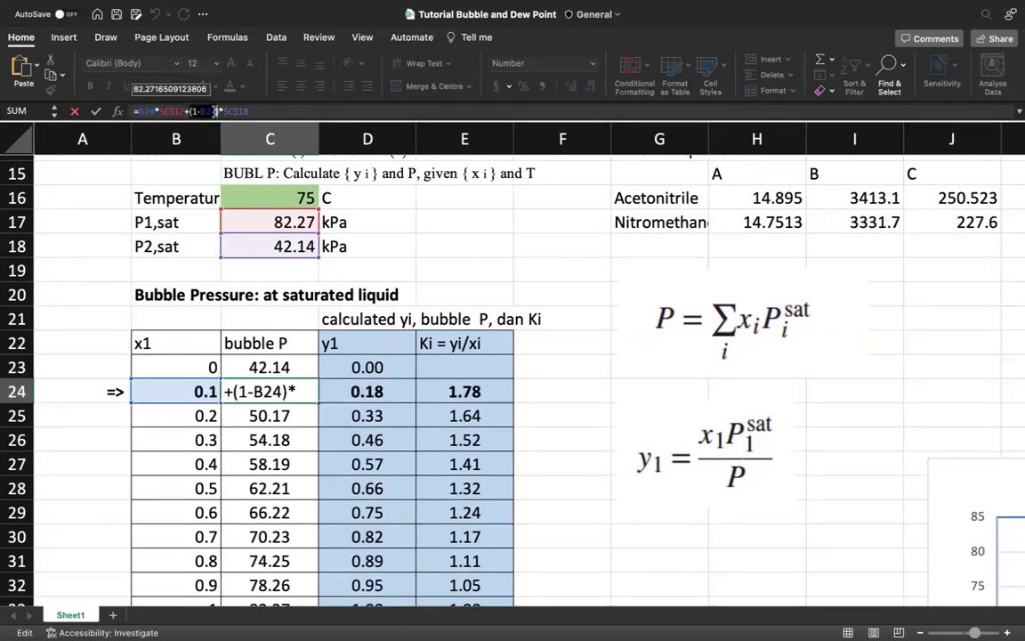
left_click(216, 110)
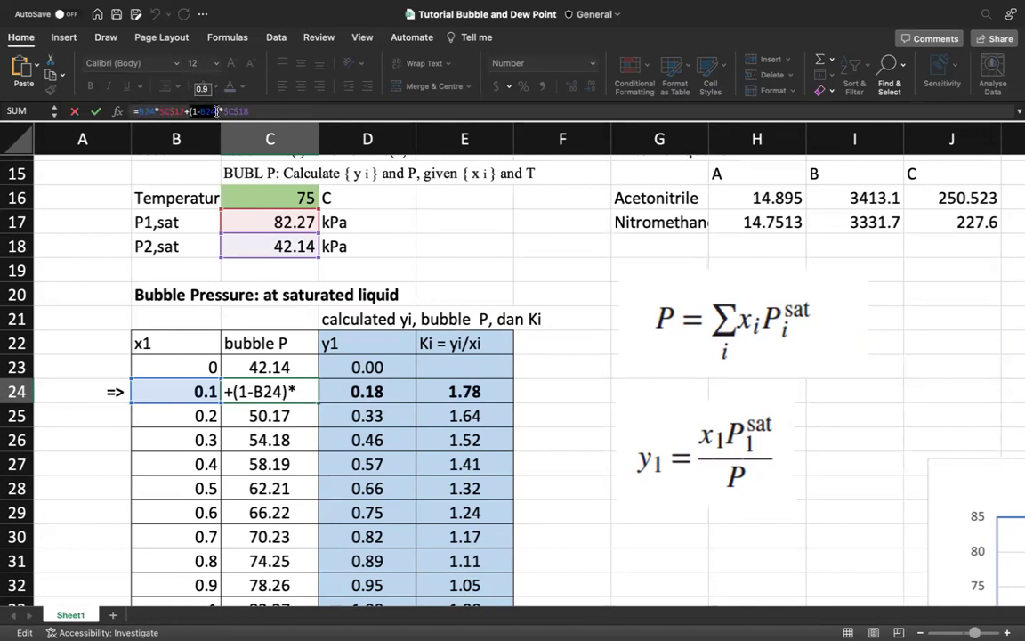
left_click_drag(226, 111, 254, 109)
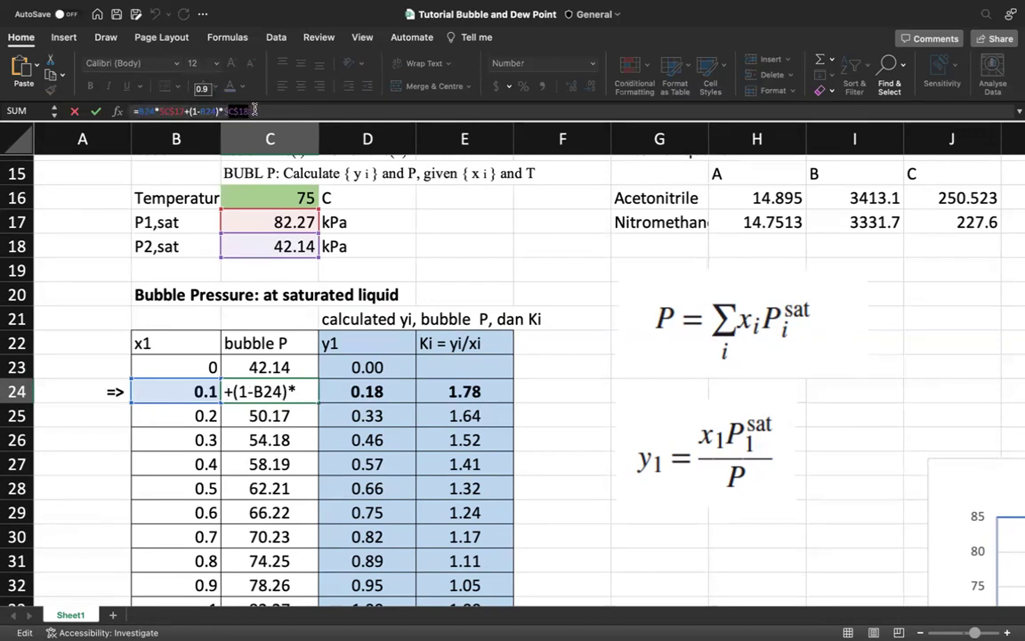
left_click(260, 110)
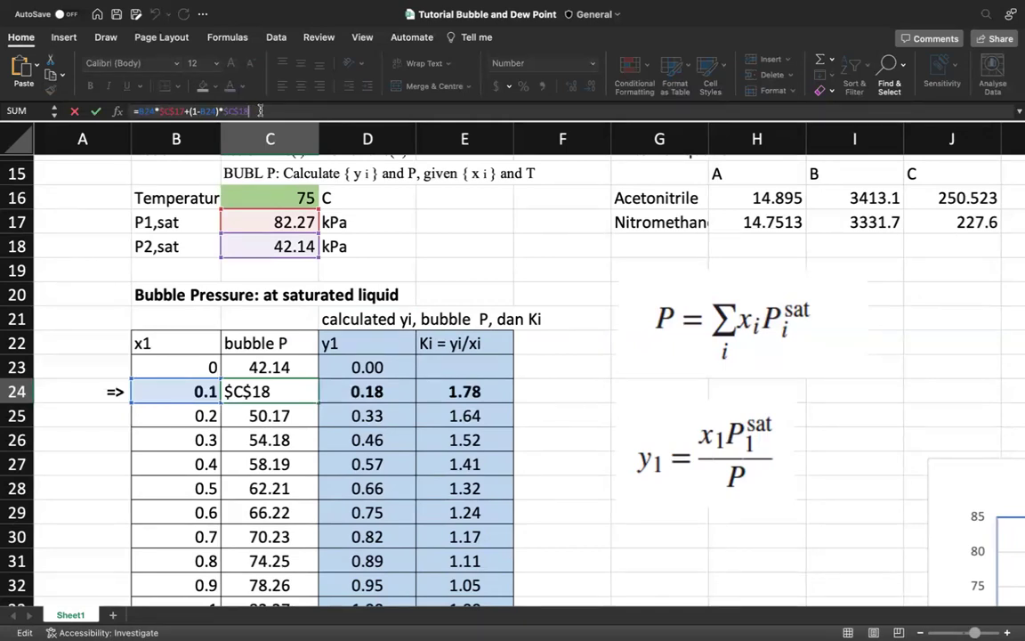
key("Return")
left_click(278, 391)
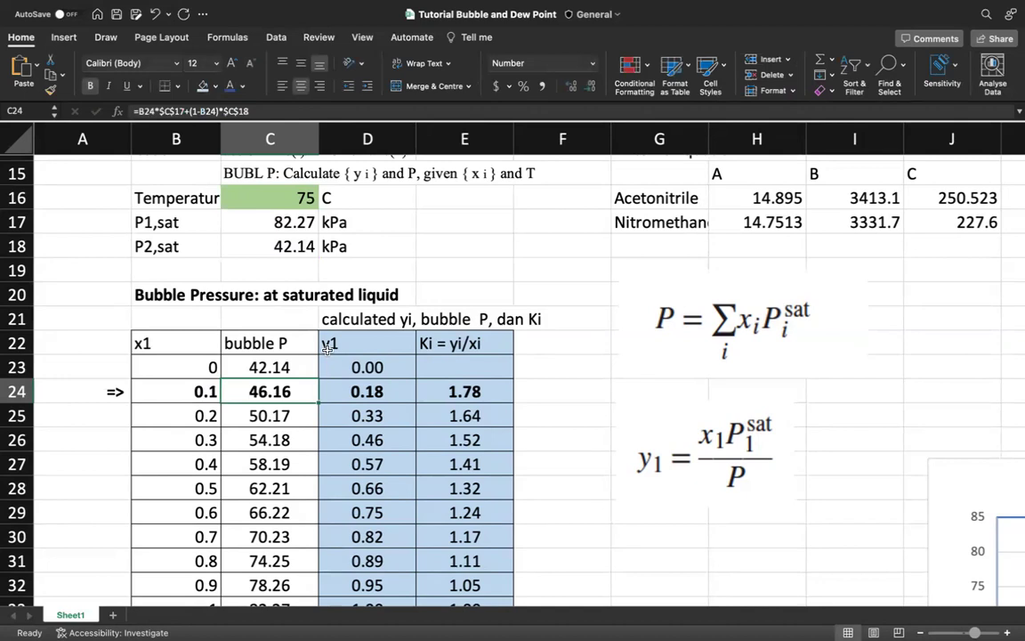
Step: Compare the y1 formula in D24 and the cells it references with the y1 equation picture, leaving the formula as it is
left_click(338, 391)
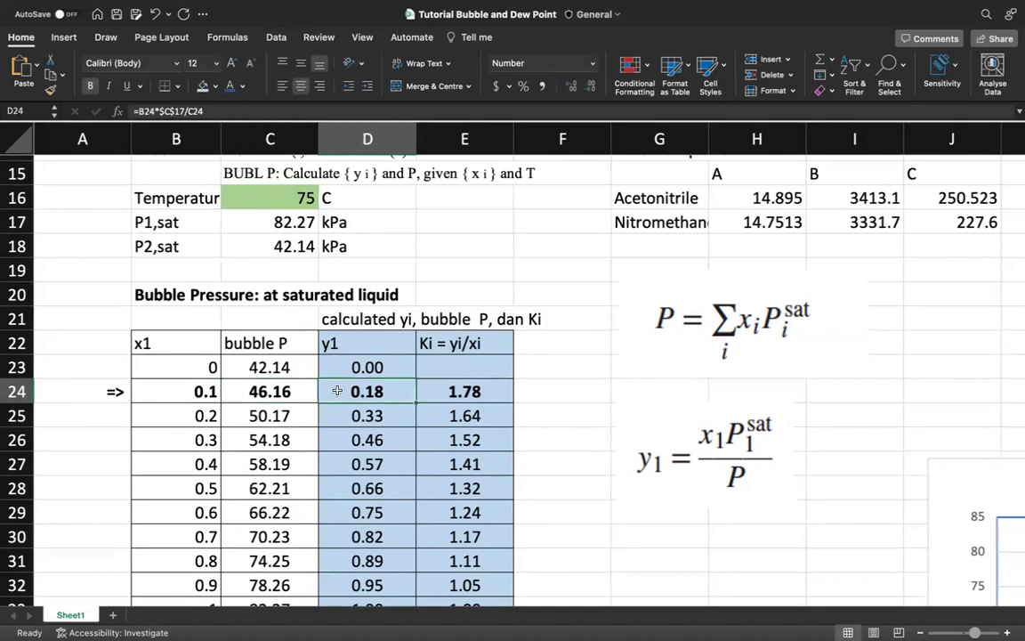
left_click(222, 391)
left_click(203, 389)
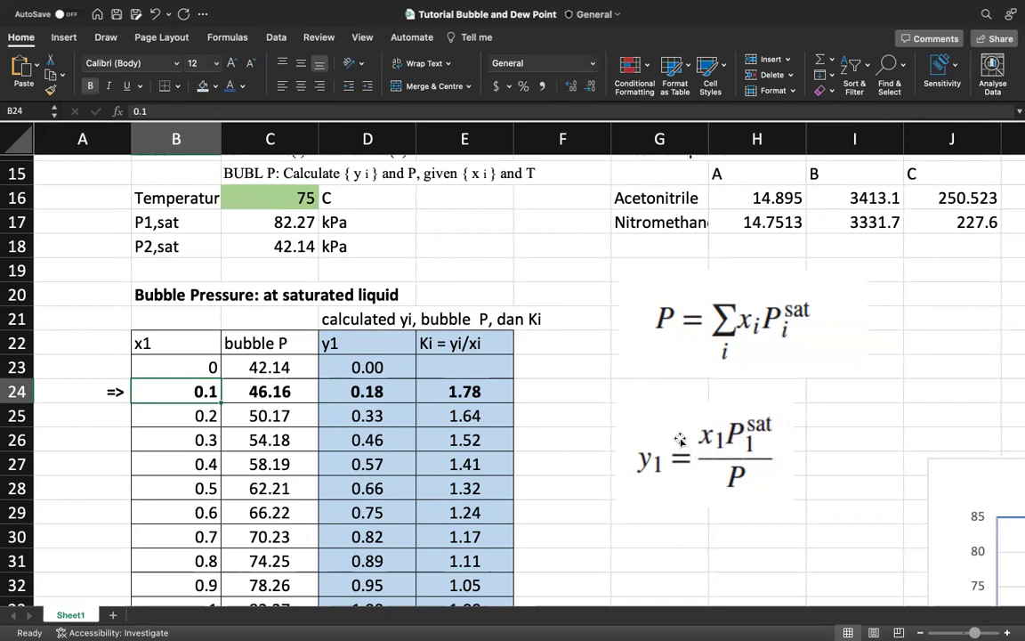
left_click(648, 408)
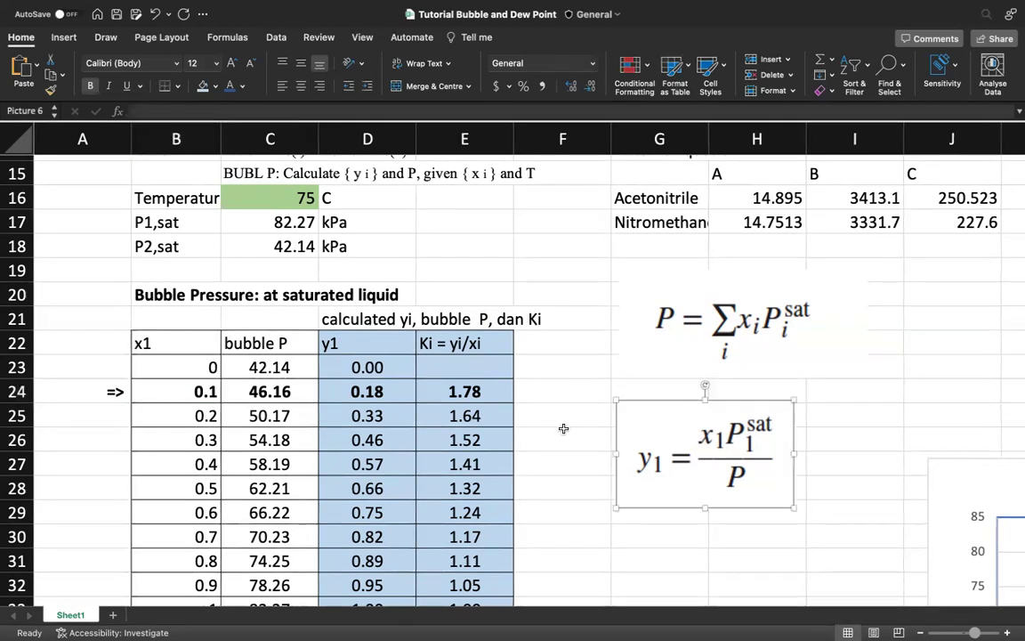
left_click(206, 388)
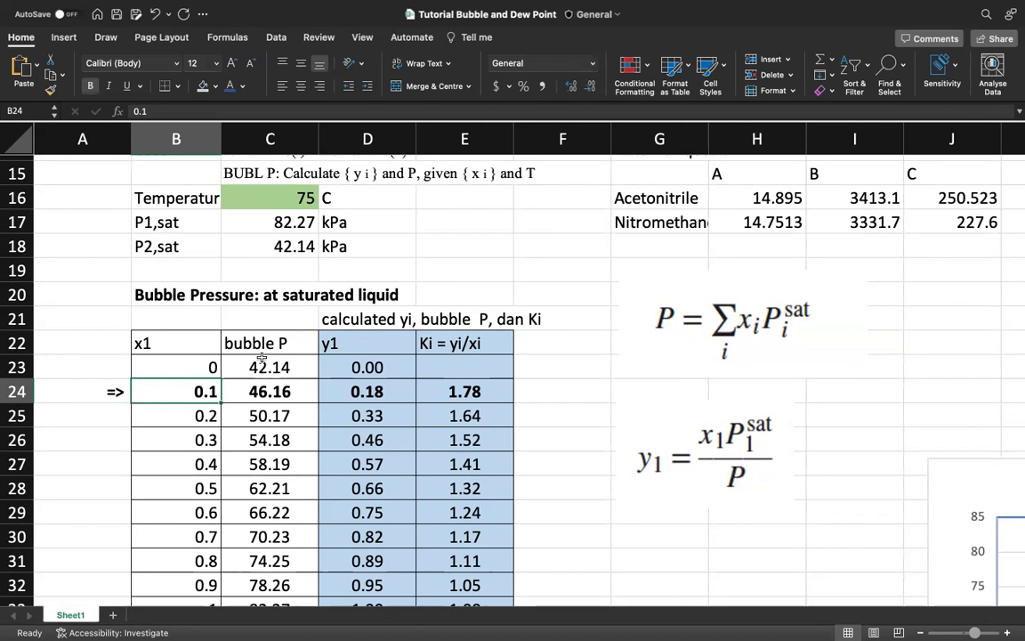
left_click(387, 393)
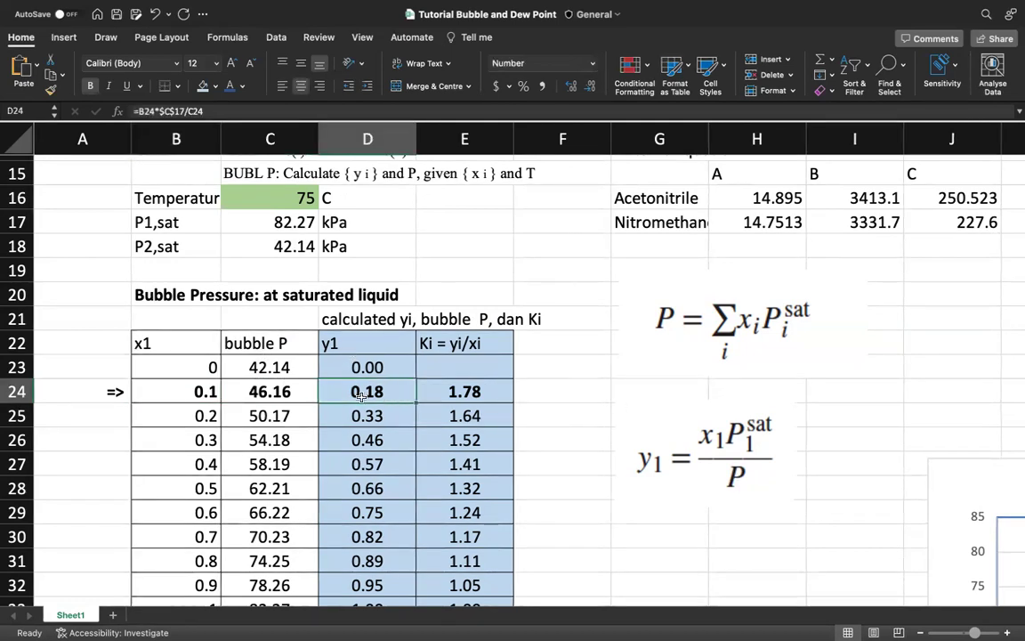
double_click(362, 396)
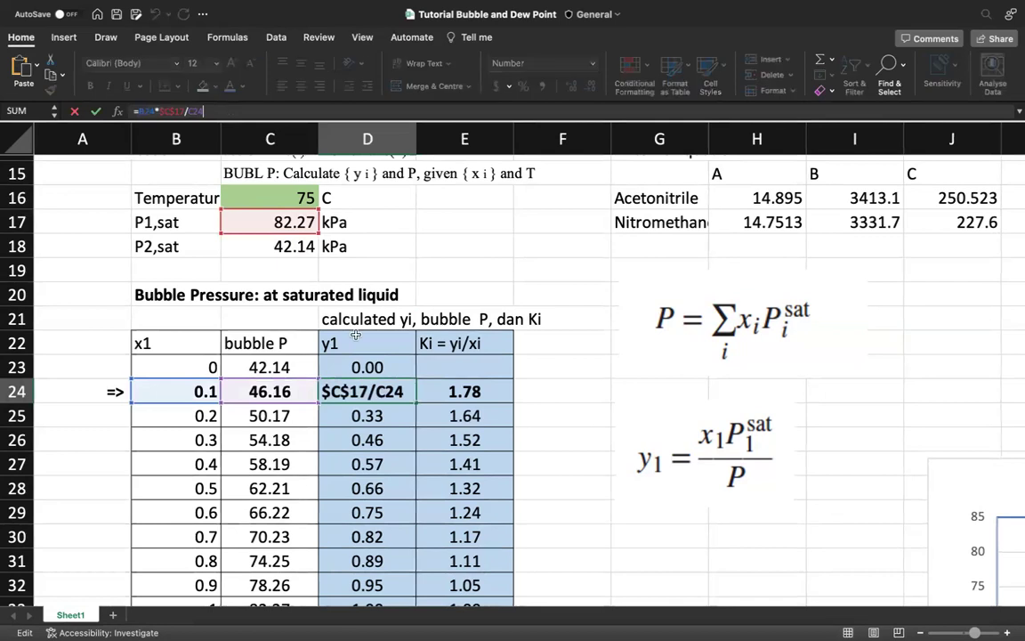
key("Escape")
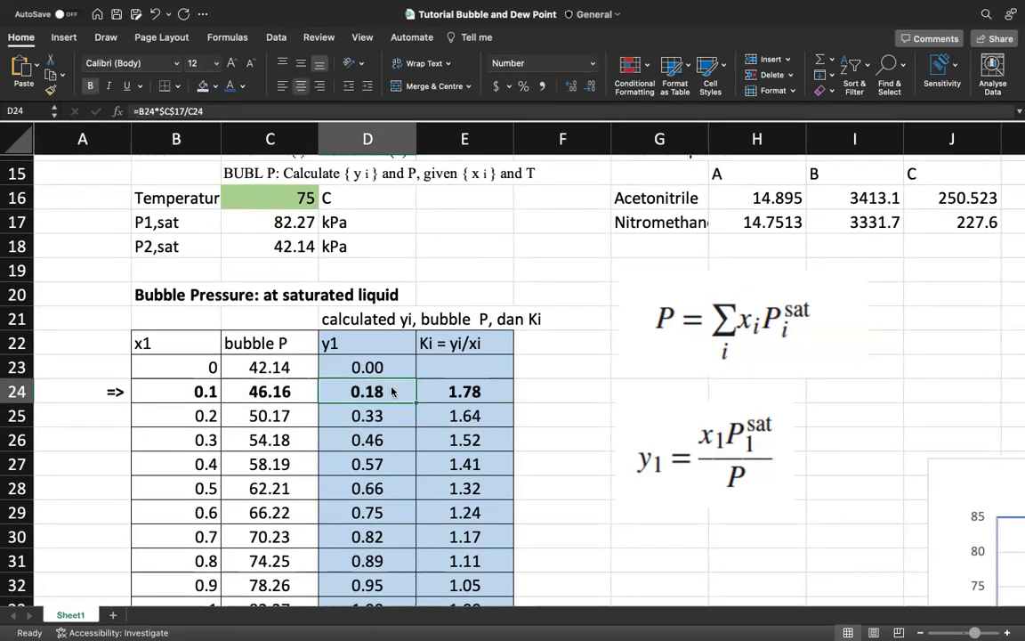
Step: Check the Ki = yi/xi header and the cells used by the Ki formula in E24
left_click(436, 344)
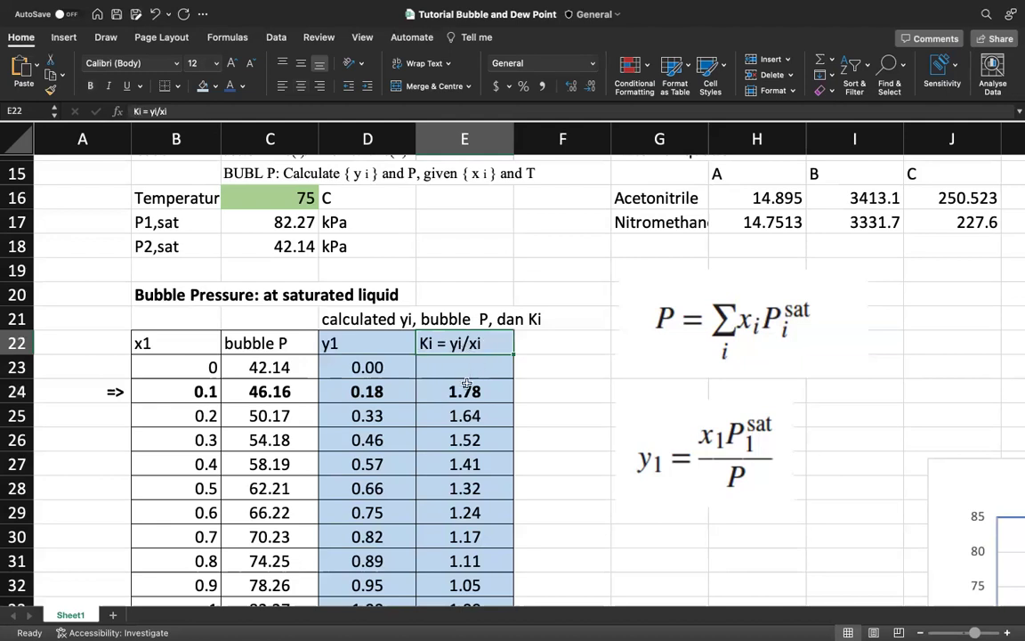
left_click(429, 391)
left_click(222, 112)
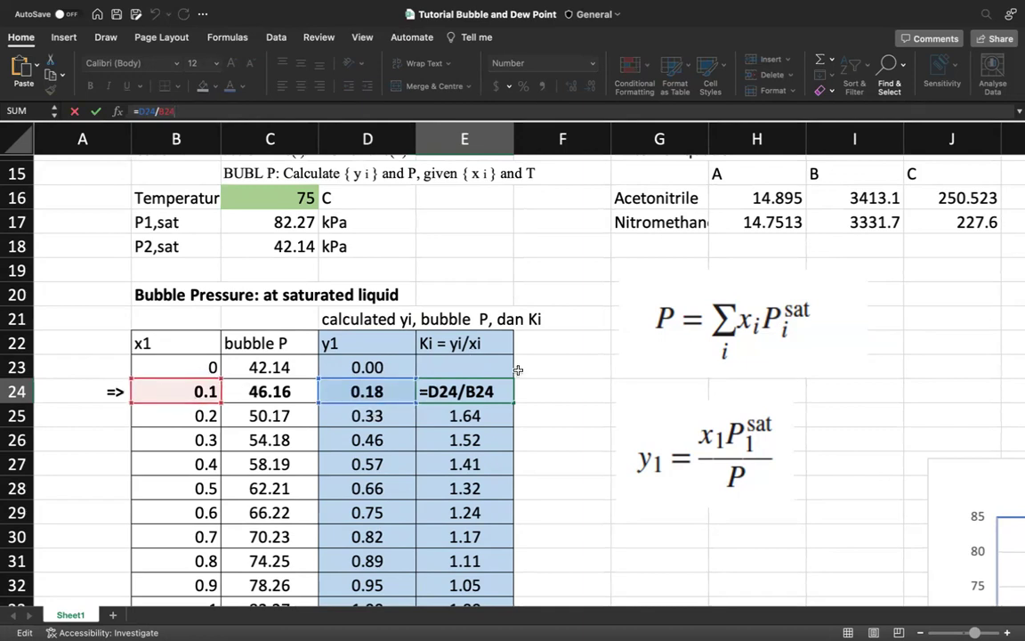
key("Tab")
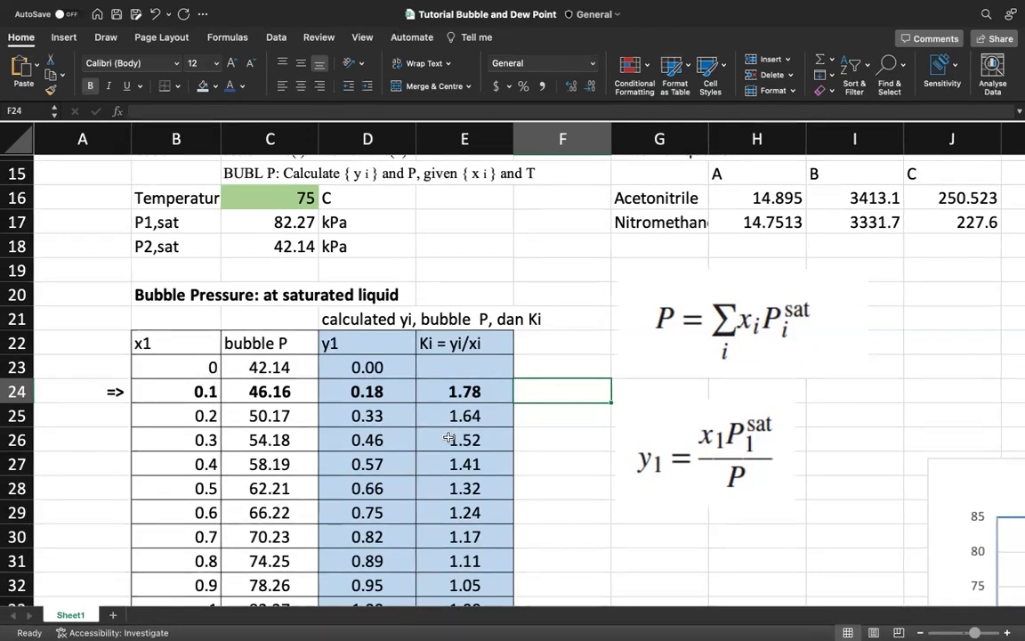
Step: Review the x1, y1 and Ki cells of row 24 again, rechecking E24's formula references and the bubble P formula in C25
scroll(450, 438, "down", 2)
left_click(465, 326)
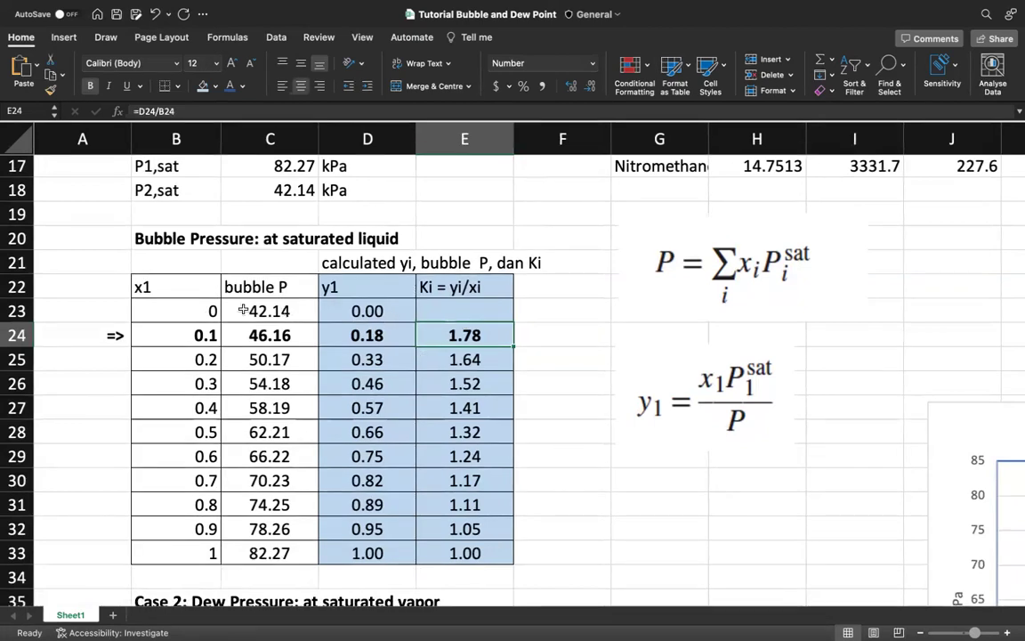
left_click(197, 335)
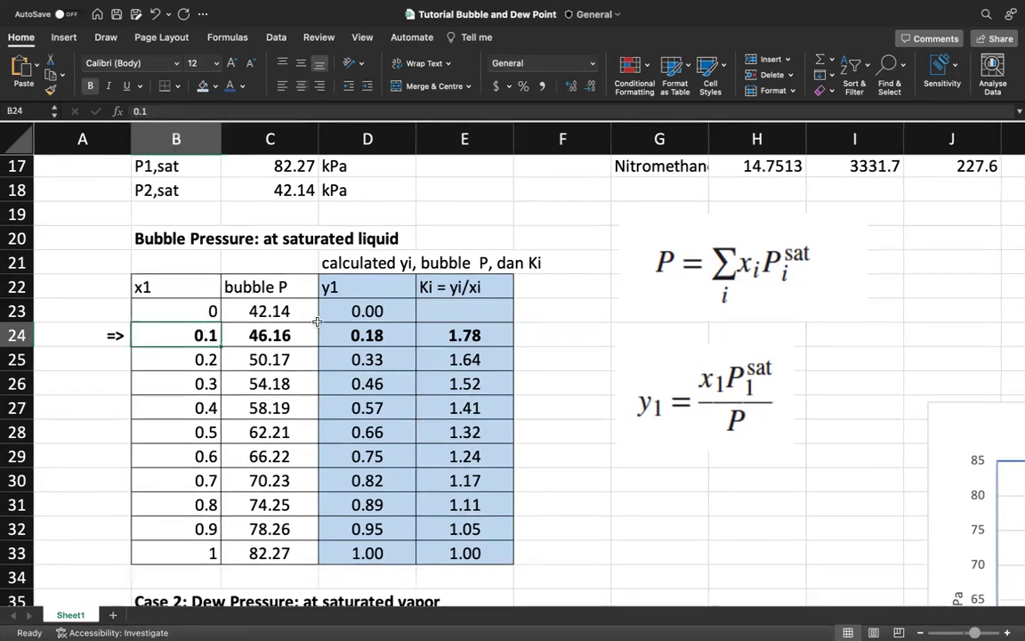
left_click(367, 334)
left_click(457, 335)
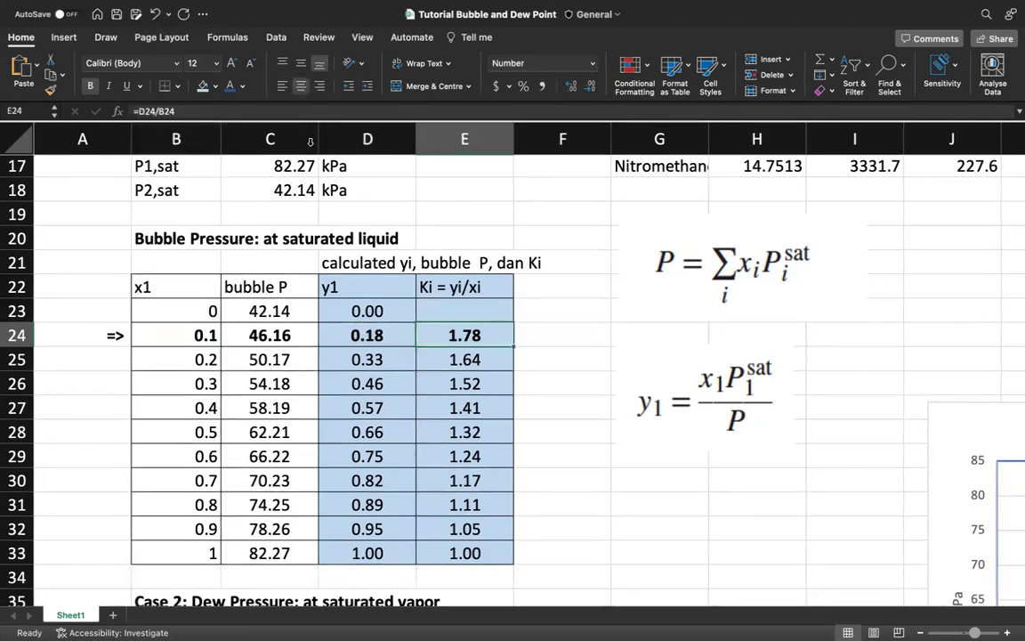
left_click(267, 110)
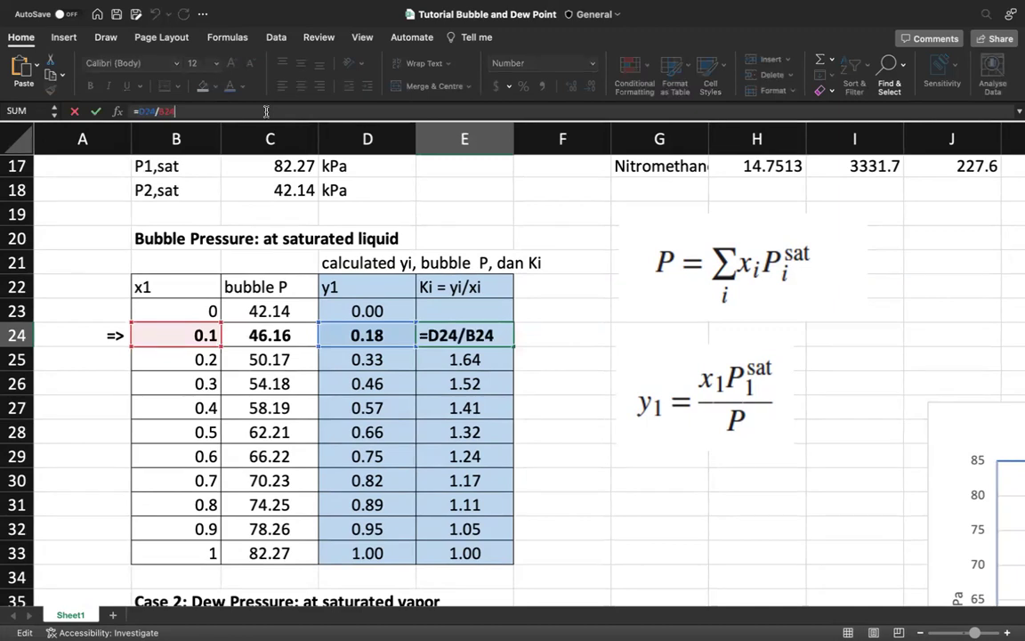
key("Return")
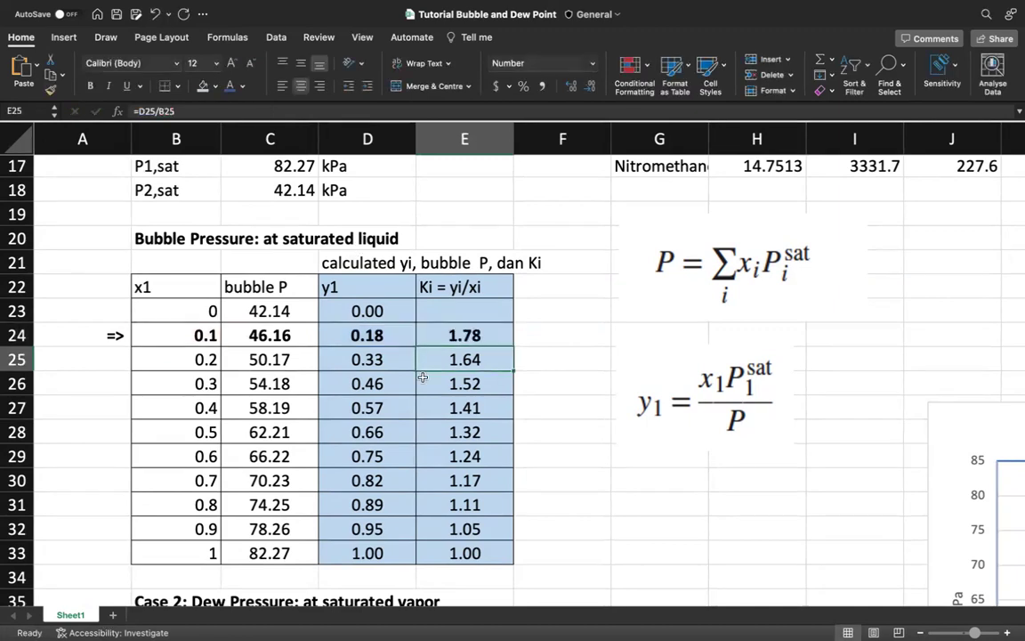
left_click(481, 333)
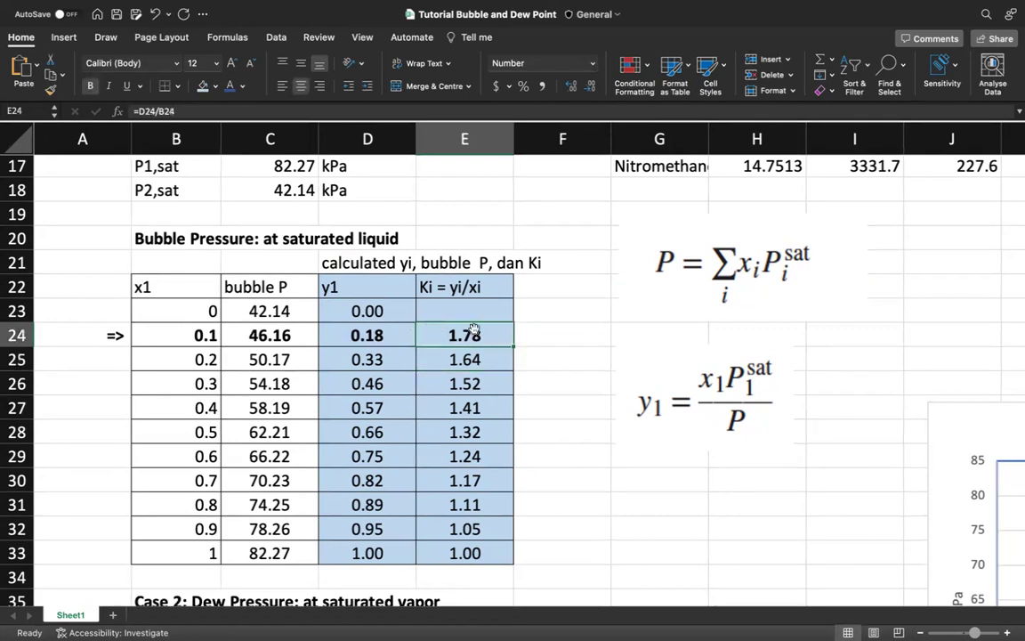
left_click(311, 357)
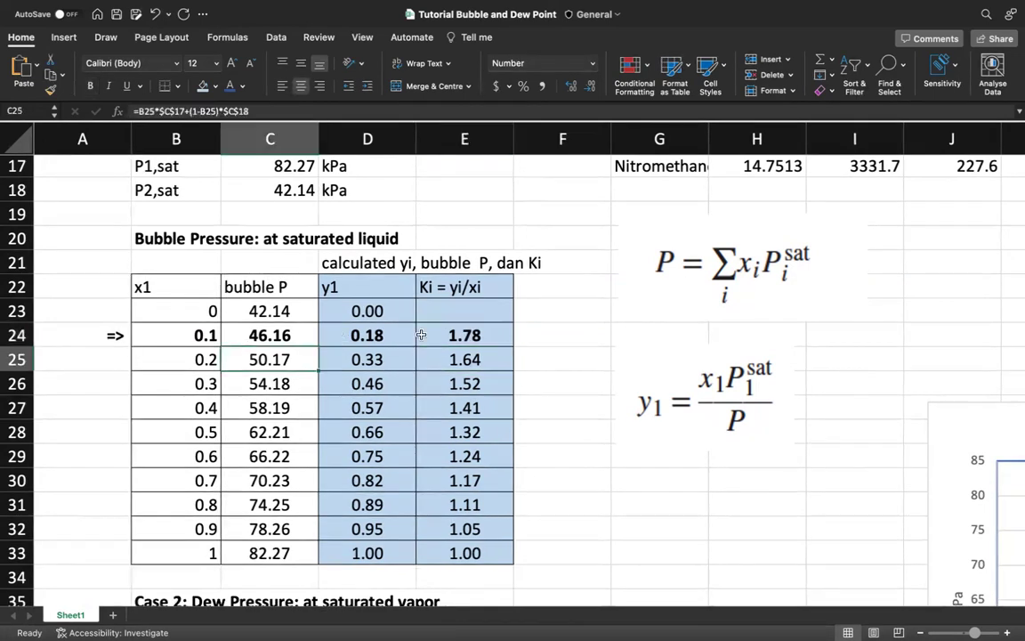
left_click(456, 336)
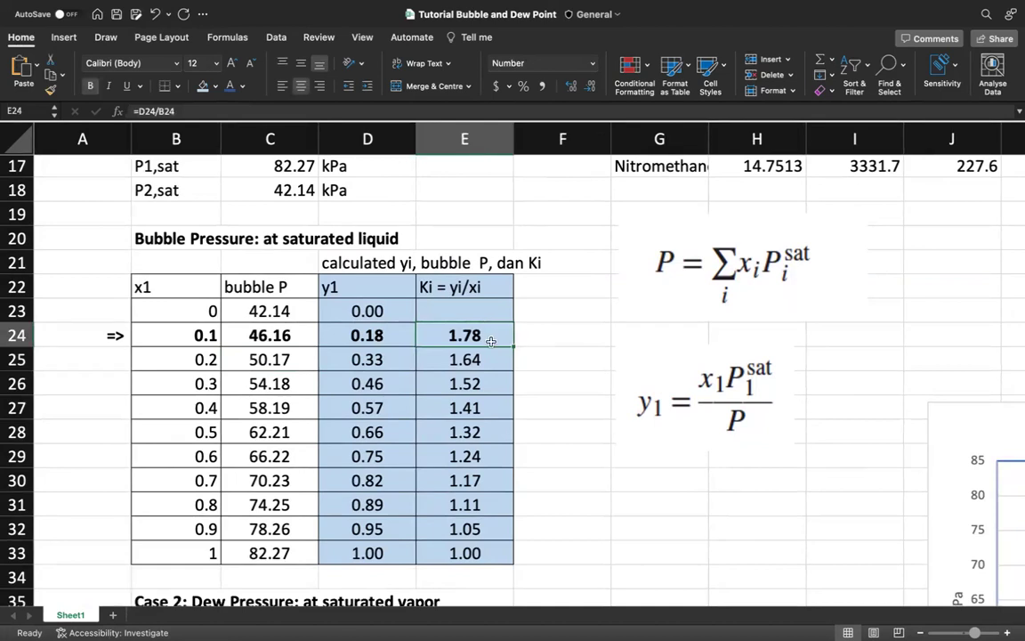
Step: Clear the x1 values in B25:B33 of the bubble pressure table
left_click(205, 338)
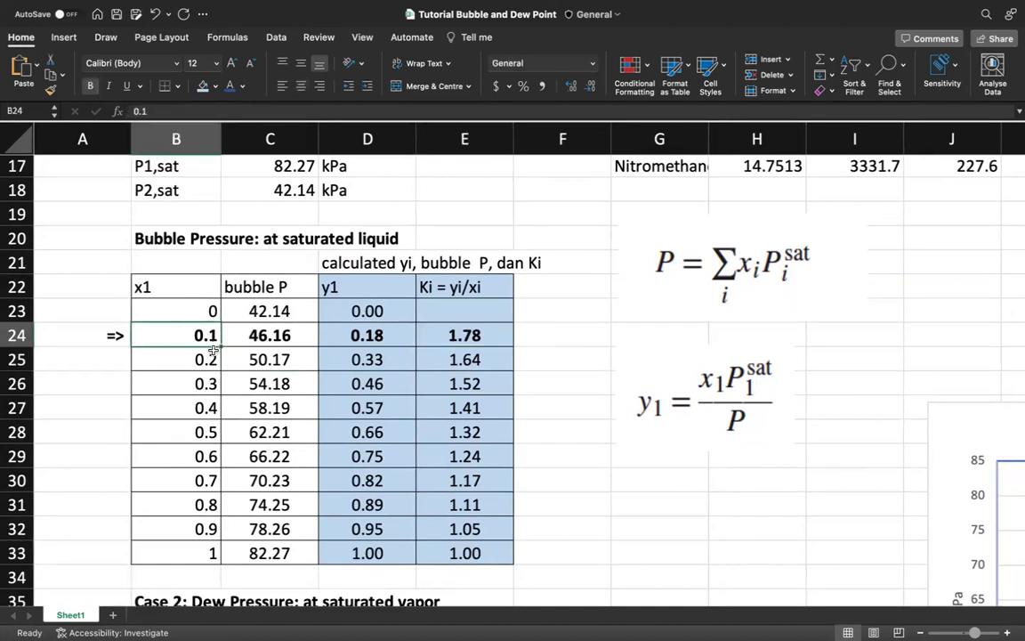
left_click(210, 362)
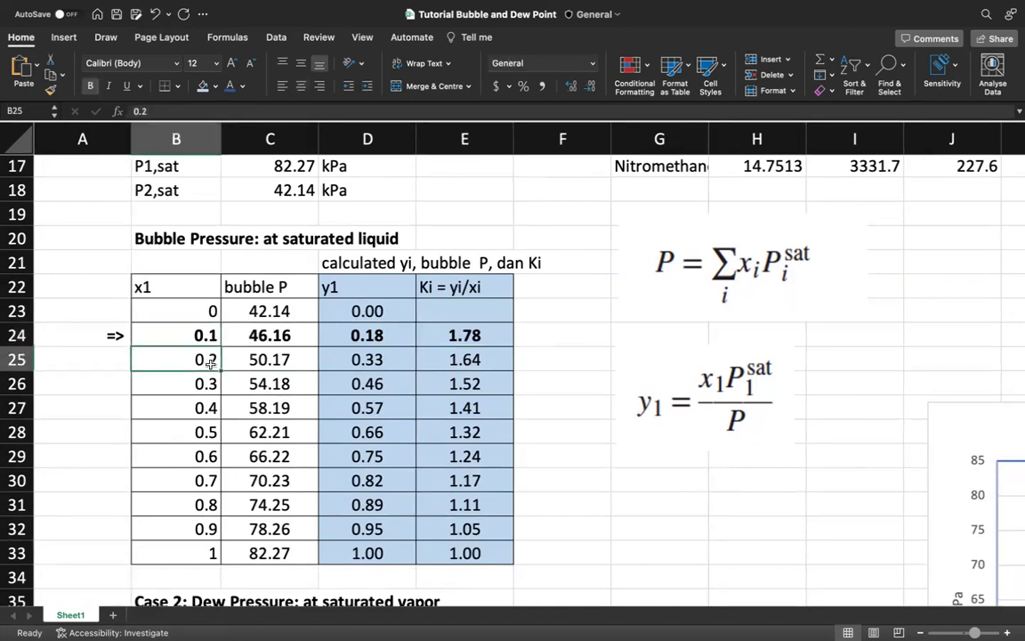
double_click(210, 361)
type(",")
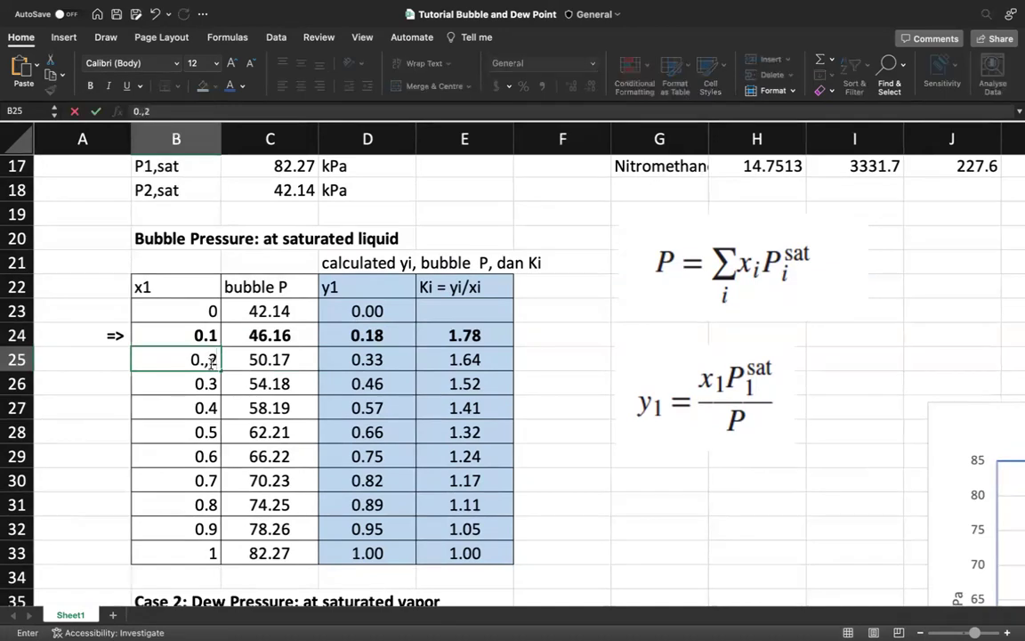
key("Return")
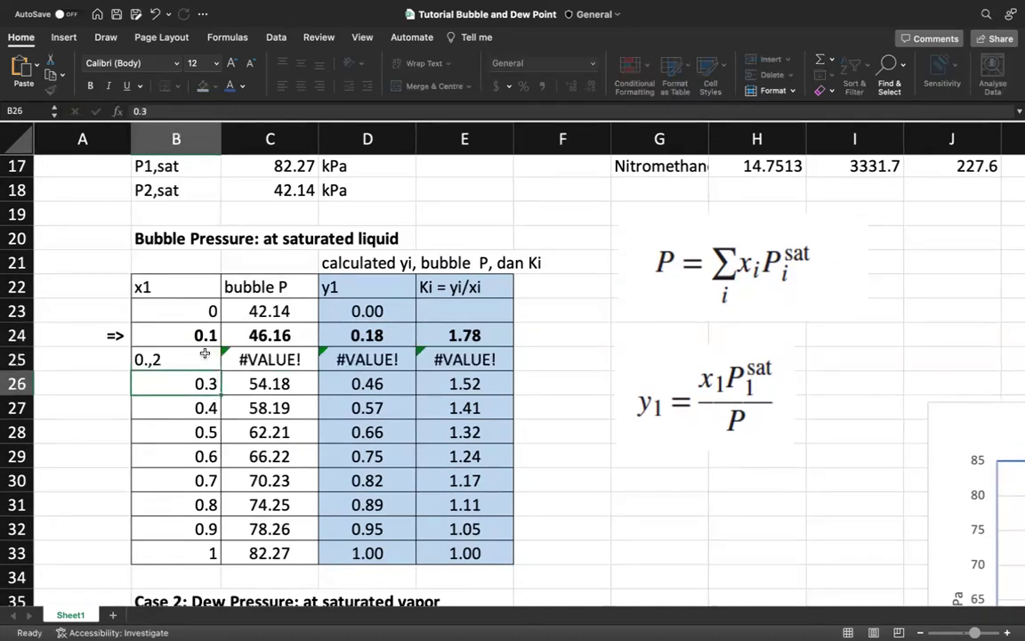
left_click(206, 551, "shift")
key("Delete")
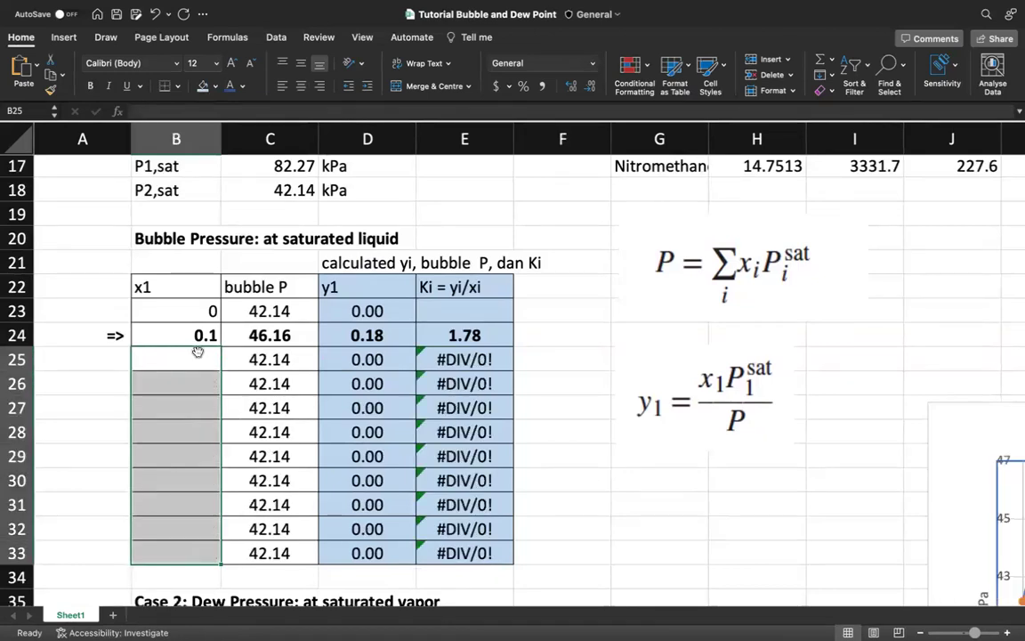
Step: Enter x1 values of 0.2 in B25 and 0.3 in B26, and fill from B26 down to B33
left_click(197, 355)
type("0,")
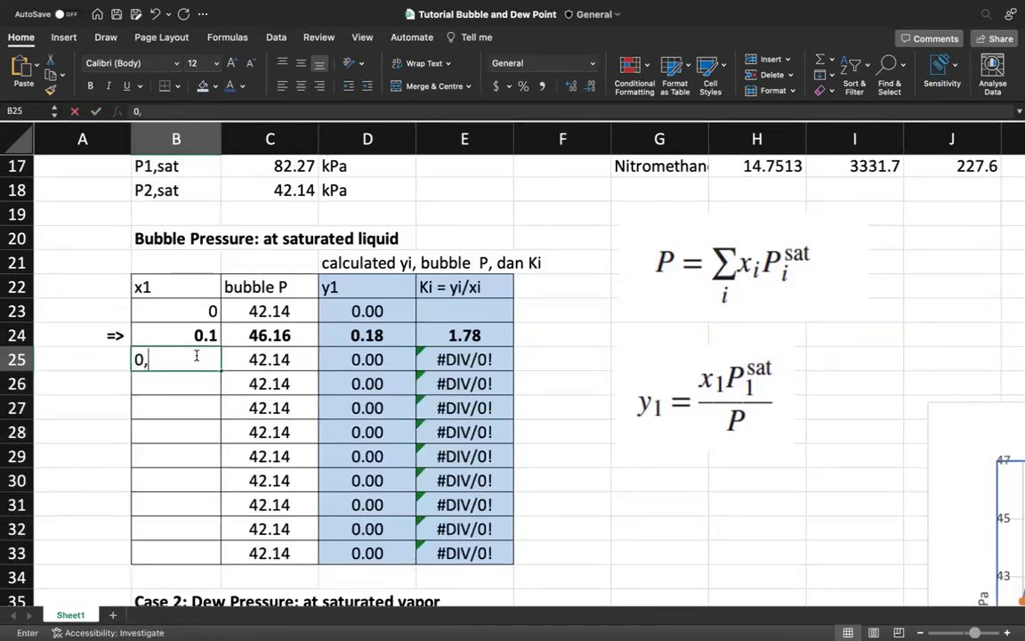
type("2")
key("Return")
type("0.3")
key("Return")
left_click(206, 383)
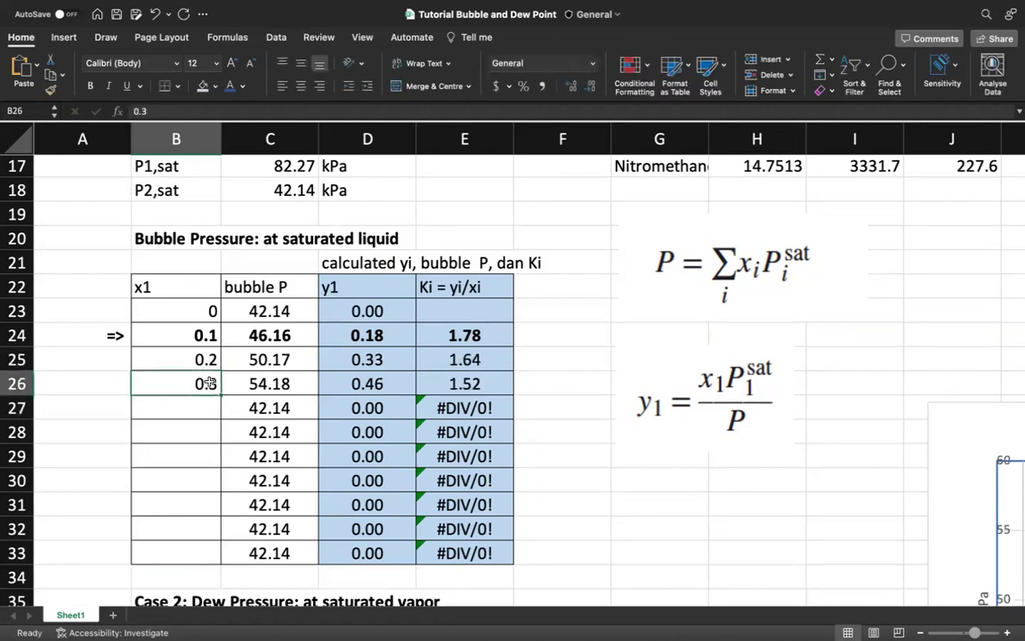
left_click_drag(217, 392, 217, 560)
Step: Review the bubble P formula in C25 and its references to x1, P1,sat and P2,sat, leaving it as it is
left_click(254, 359)
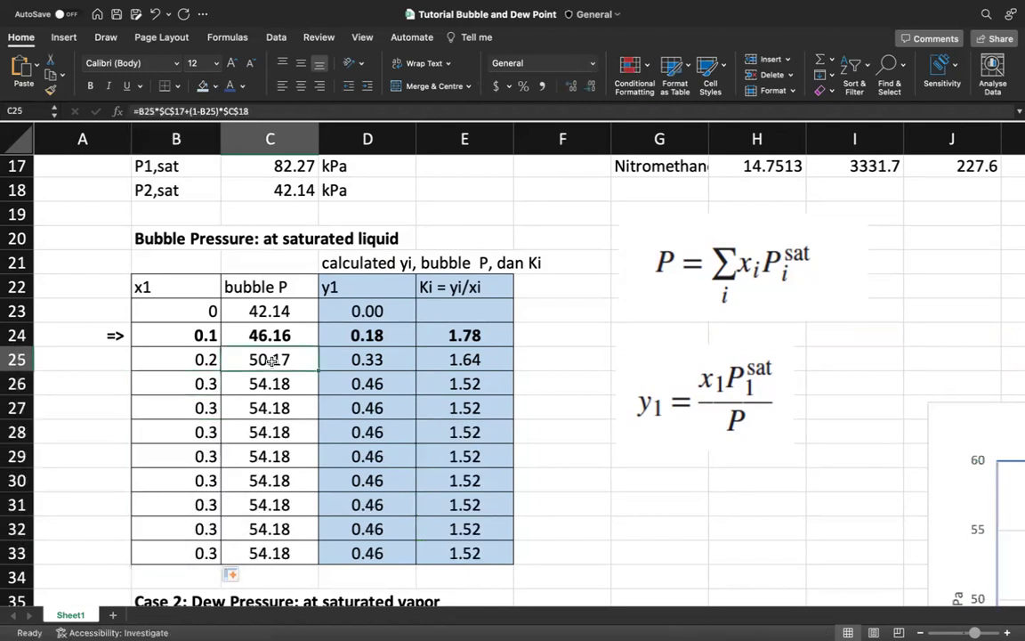
left_click(179, 111)
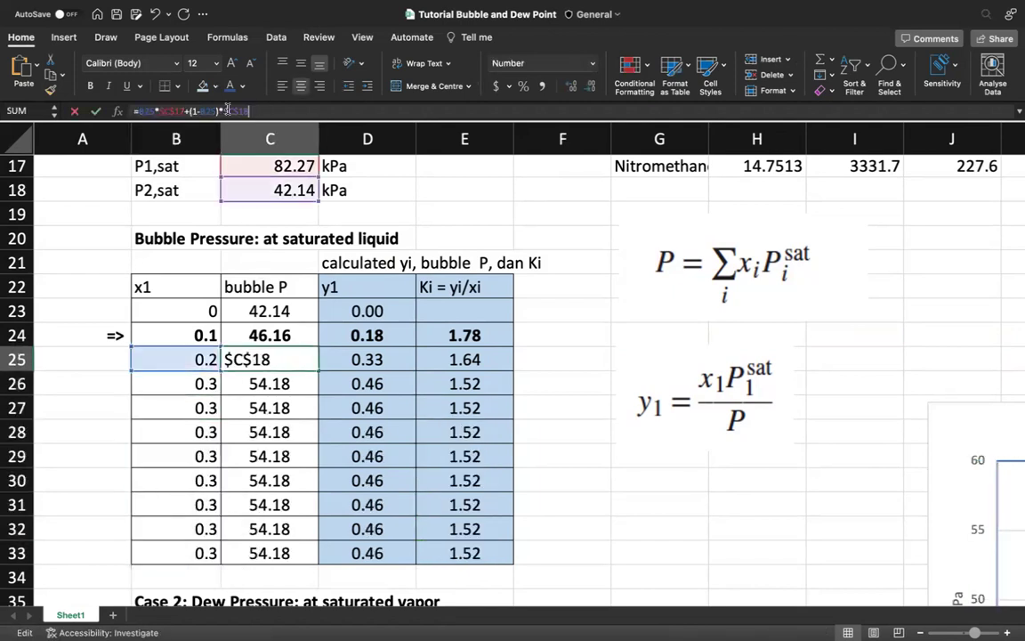
left_click(161, 110)
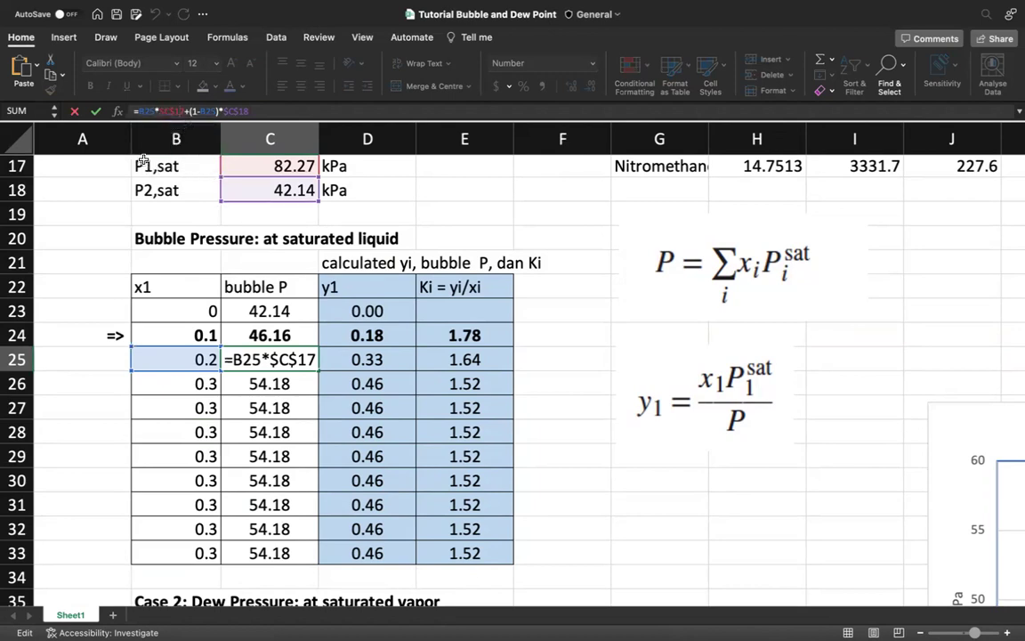
left_click(323, 428)
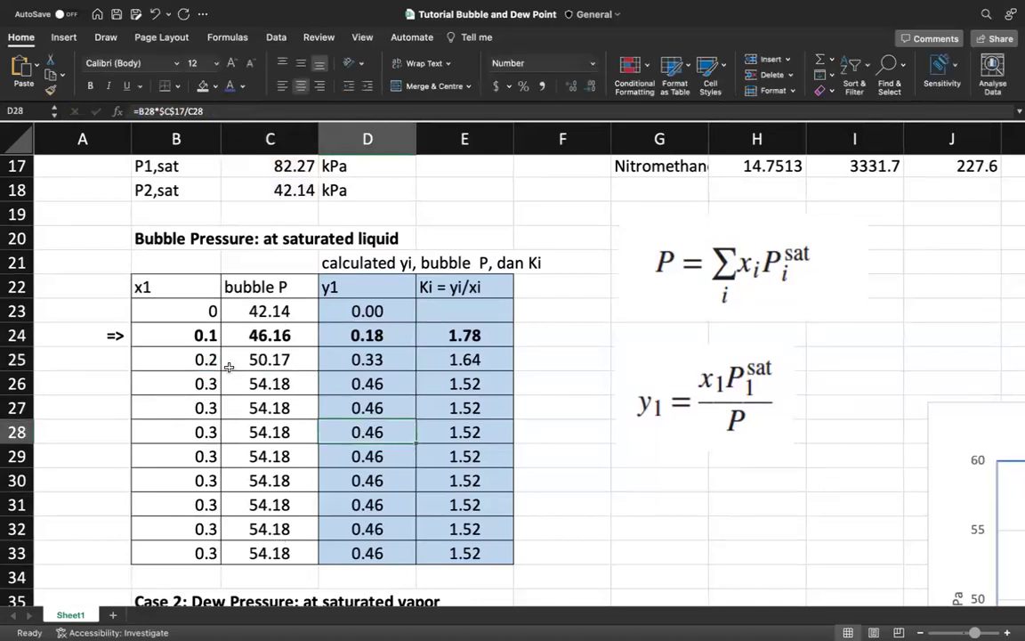
Step: Set x1 in B27 to 0.4 and extend the series from B25:B27 down to 1 in B33
left_click(205, 388)
left_click(205, 408)
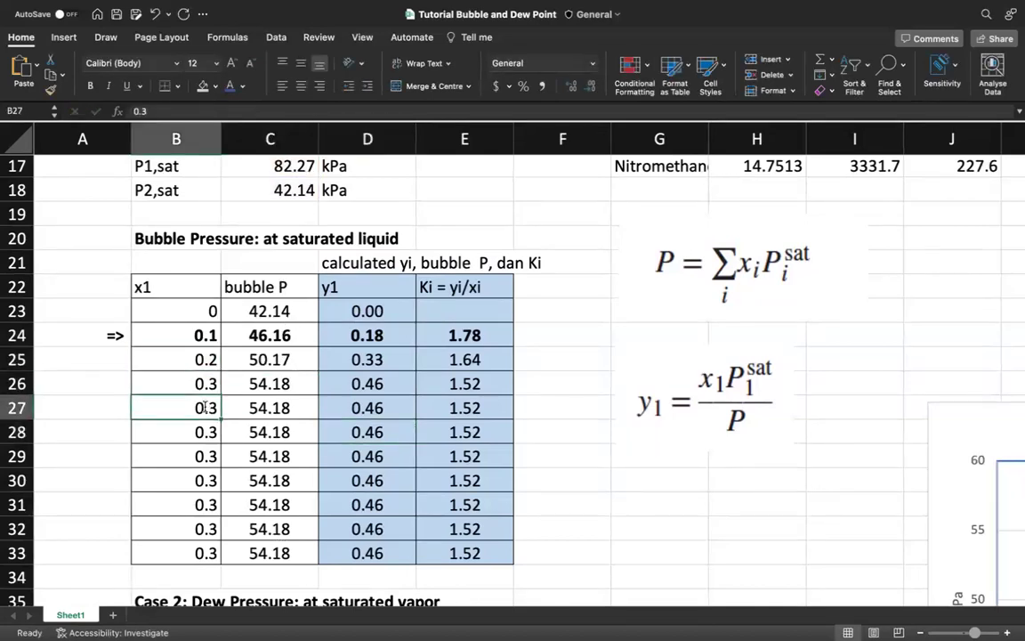
type("0.4")
key("Return")
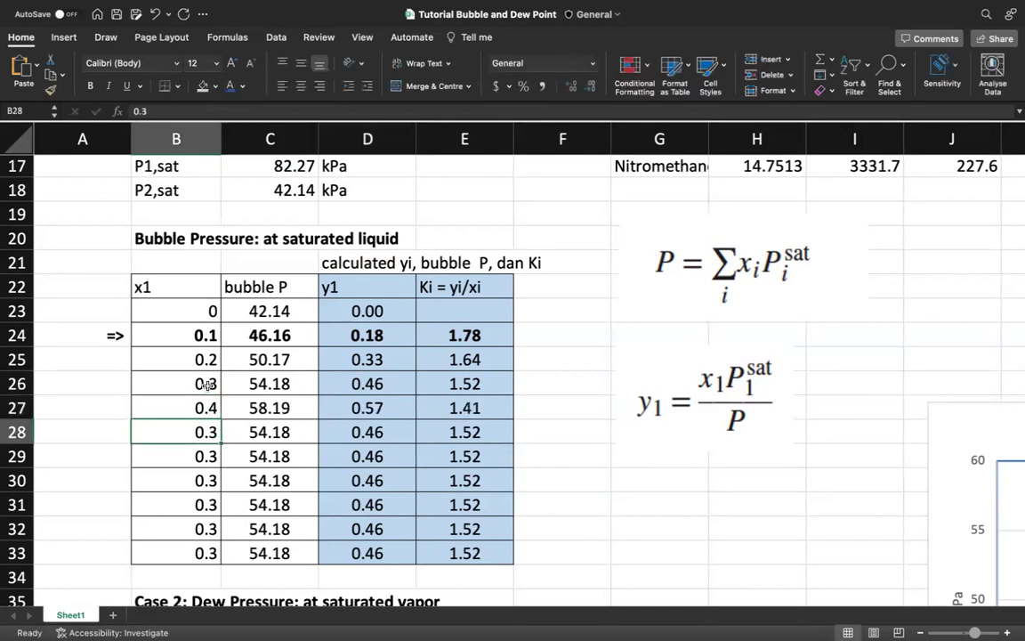
left_click(206, 384)
left_click(206, 407, "shift")
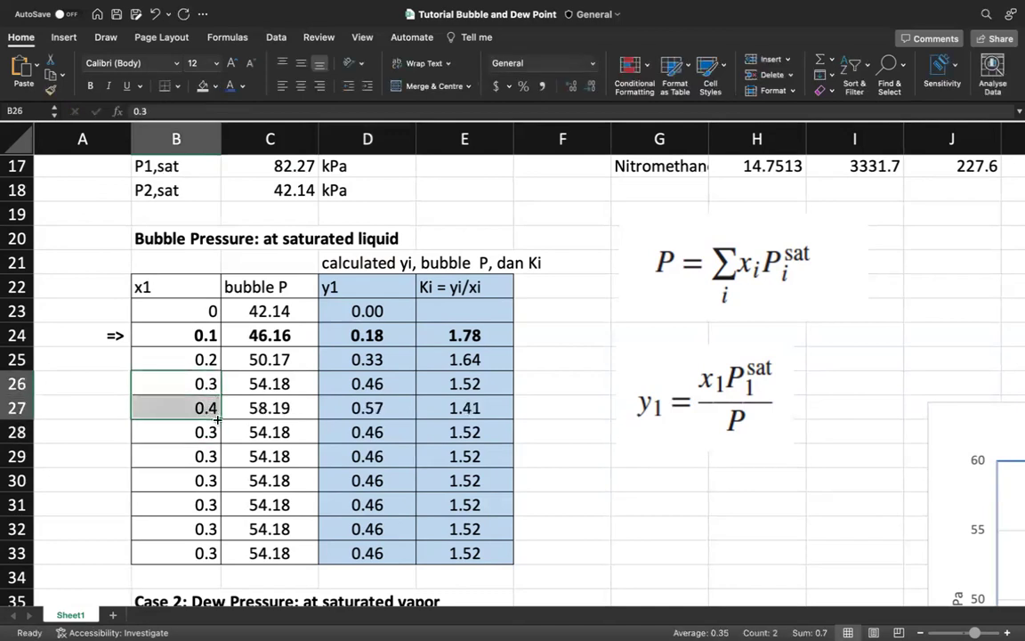
left_click(206, 359)
left_click(215, 415, "shift")
left_click_drag(220, 416, 216, 558)
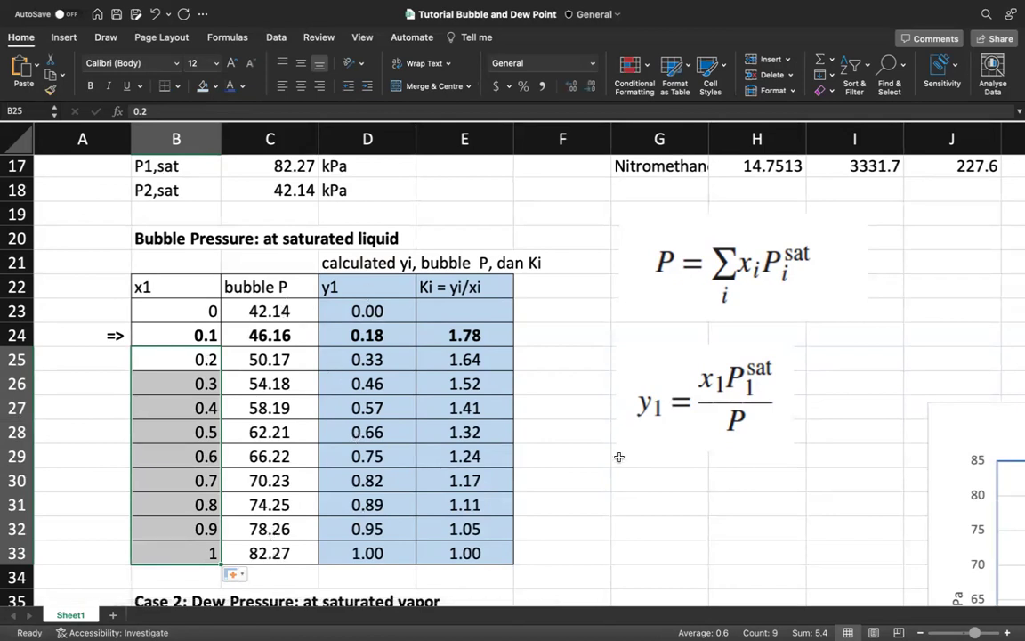
Step: Examine the P-x-y at 75 C chart and the data ranges behind its P-bubble series
scroll(619, 456, "down", 4)
scroll(619, 456, "up", 4)
scroll(619, 456, "right", 1)
scroll(618, 456, "down", 2)
scroll(618, 455, "right", 2)
scroll(911, 336, "down", 3)
scroll(911, 337, "right", 3)
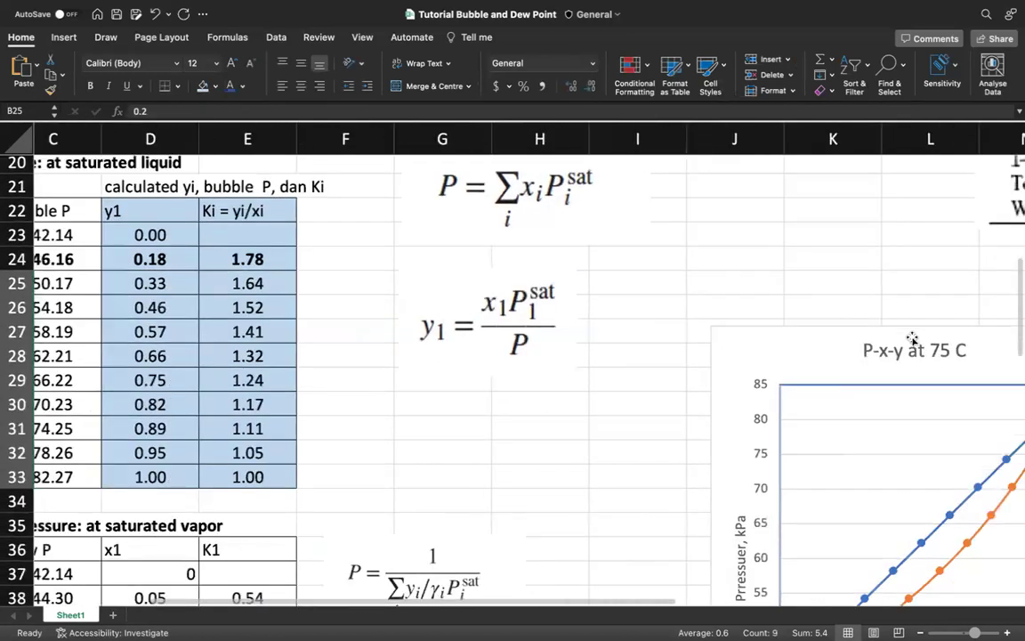
scroll(911, 337, "down", 3)
scroll(911, 337, "right", 2)
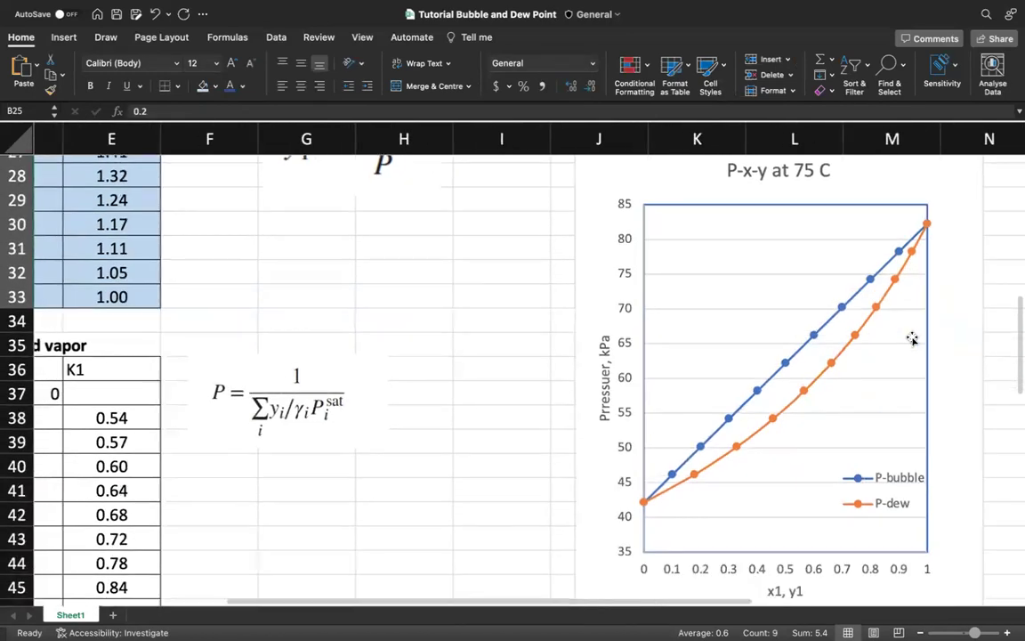
left_click(756, 393)
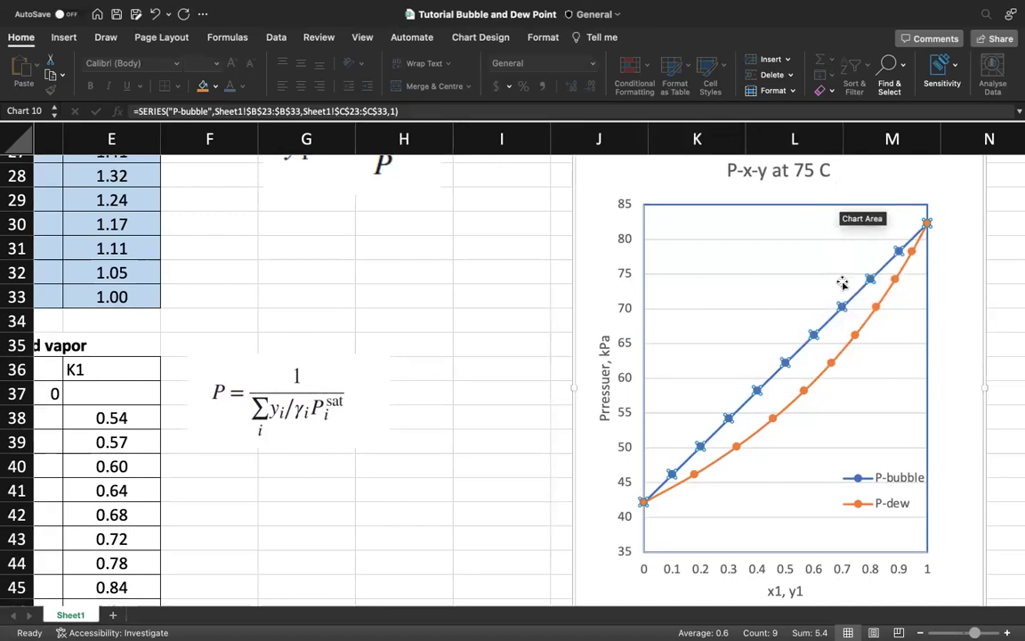
Step: Correct the spelling of the P-x-y chart's vertical axis title so that it reads "Pressure kPa"
left_click(603, 410)
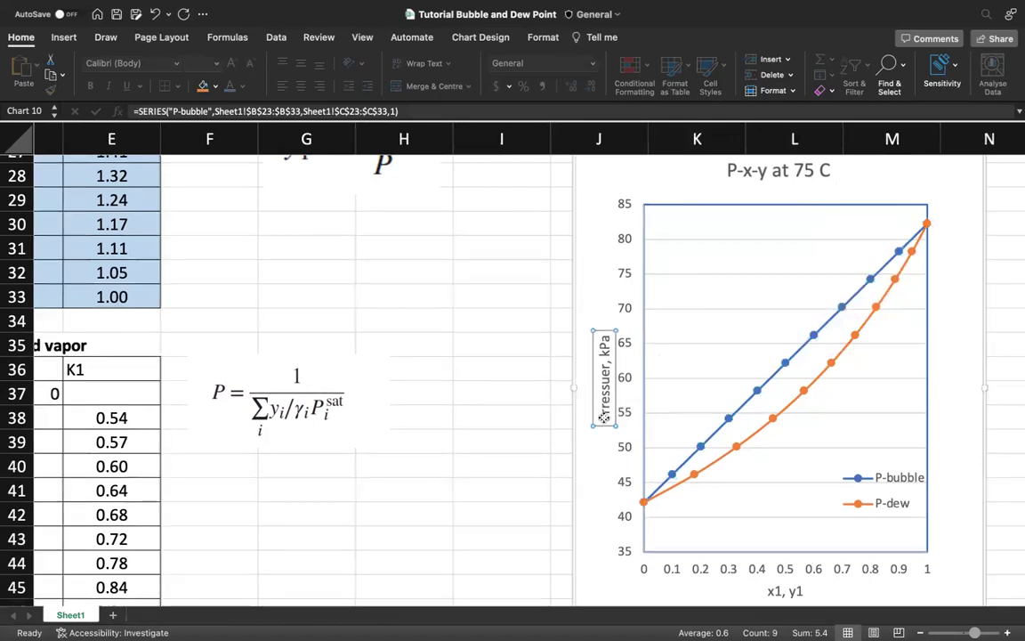
double_click(607, 411)
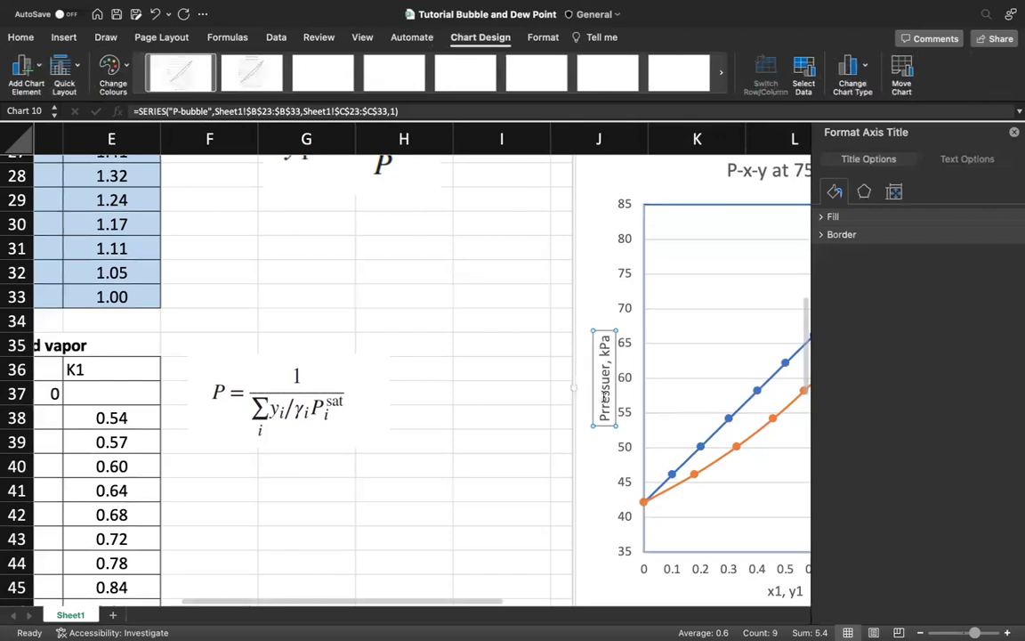
left_click(607, 410)
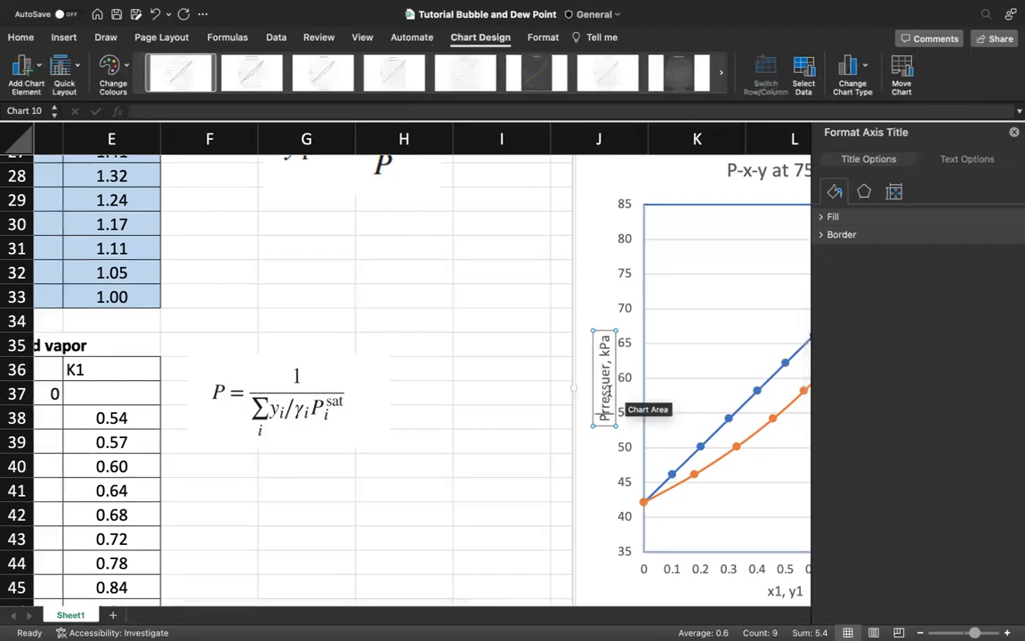
key("BackSpace")
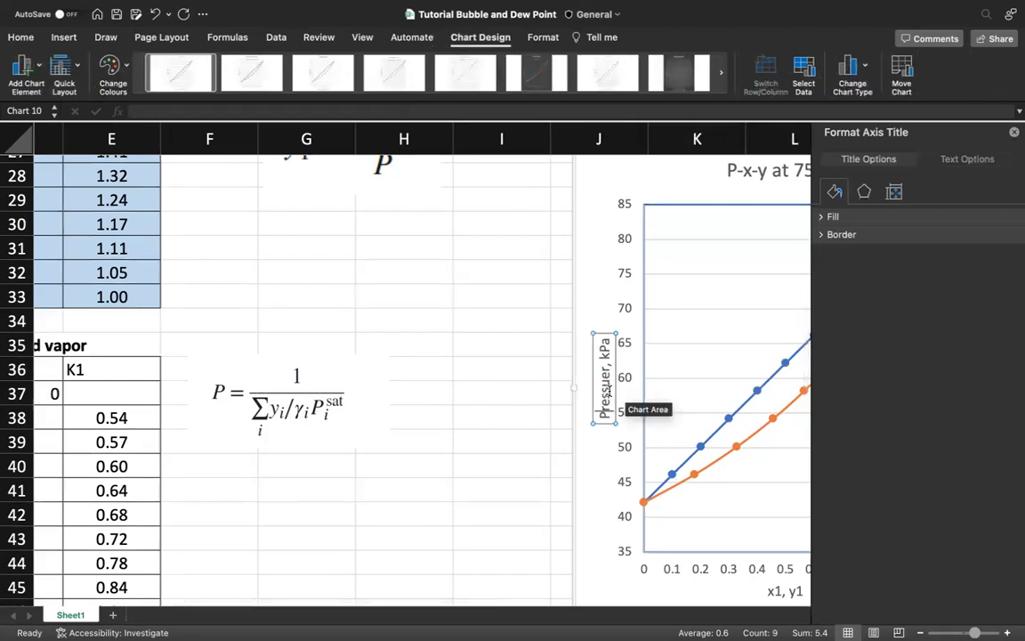
left_click(606, 364)
key("BackSpace")
key("BackSpace")
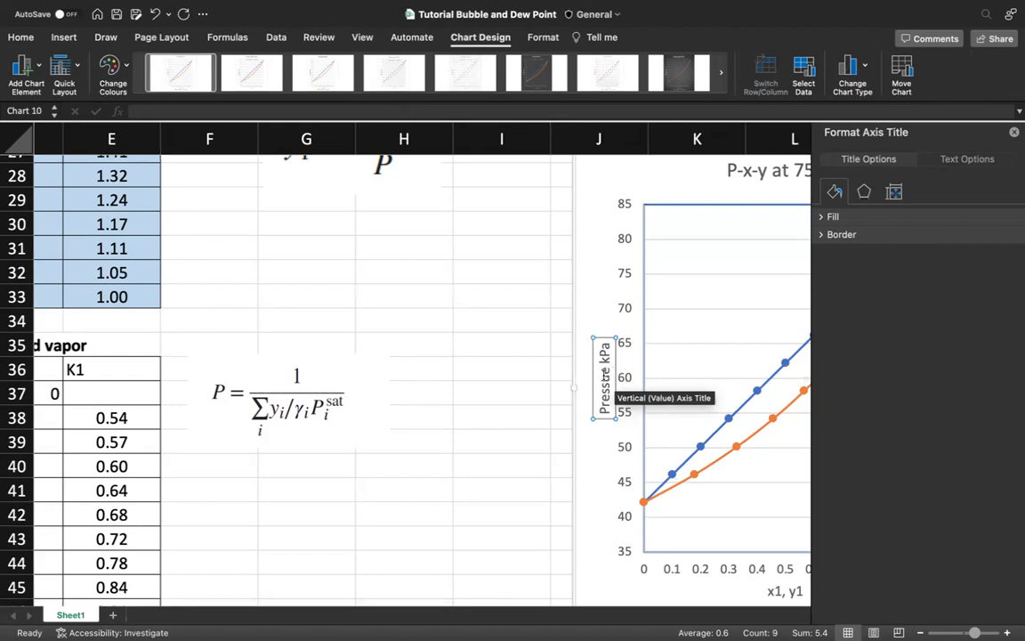
type("r")
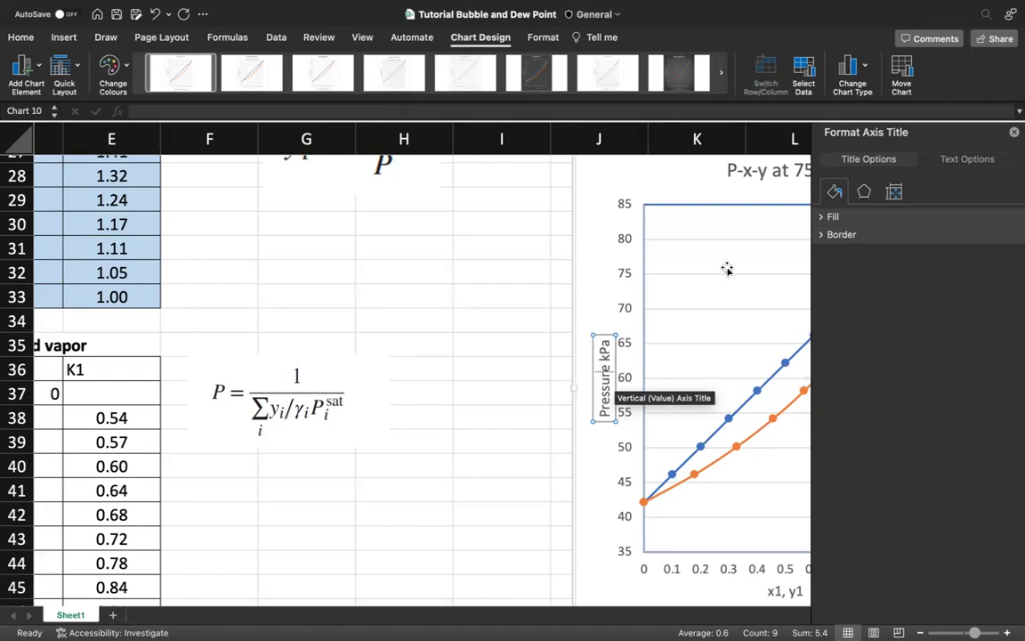
left_click(1015, 133)
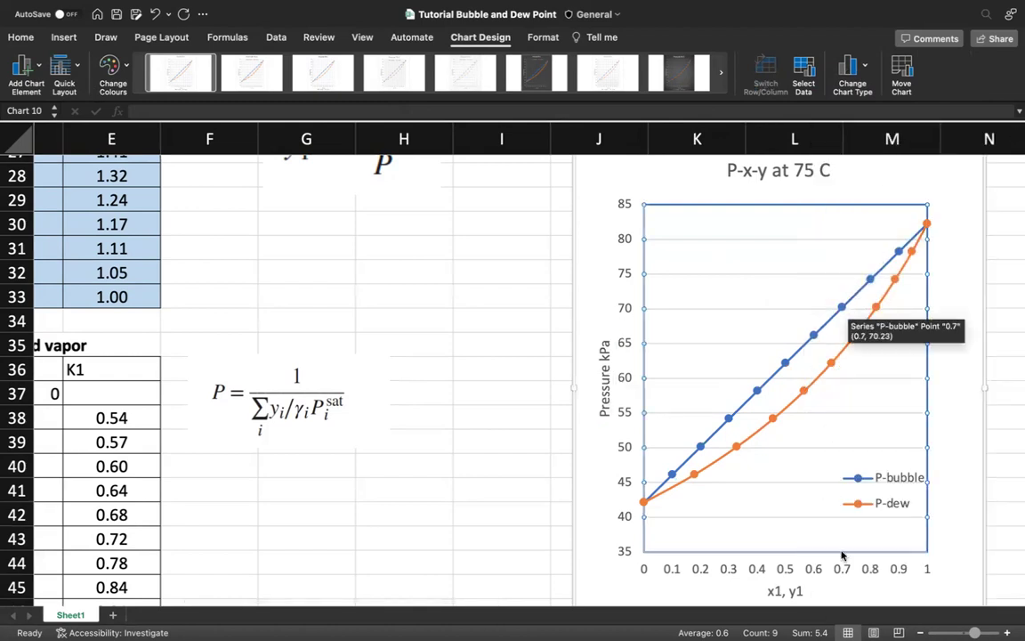
Step: Examine the chart's P-bubble and P-dew points, and review the Case 1 bubble pressure and Case 2 dew pressure tables
mouse_move(842, 310)
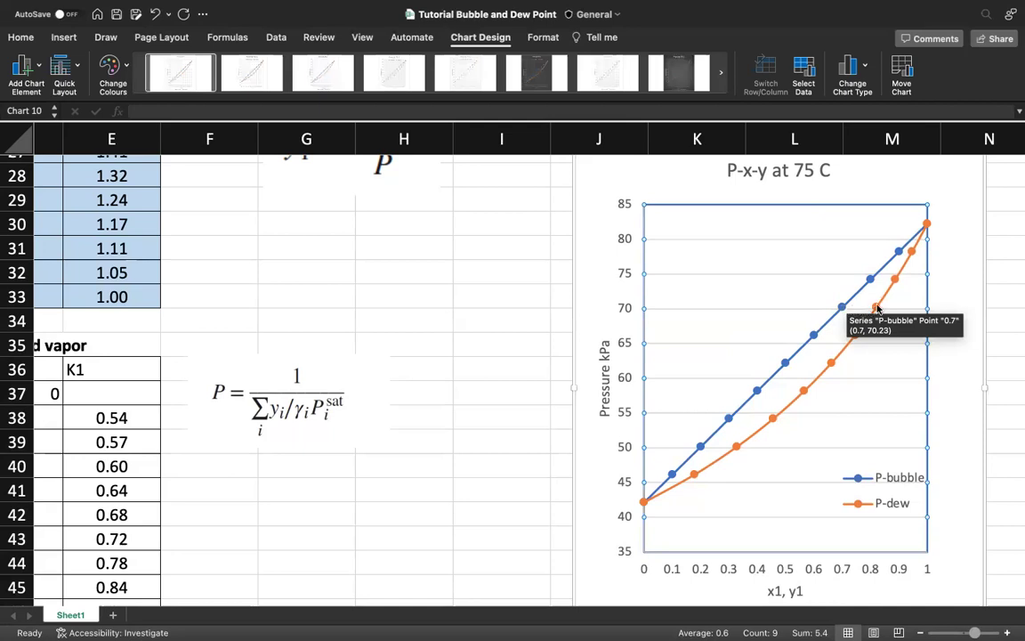
mouse_move(879, 309)
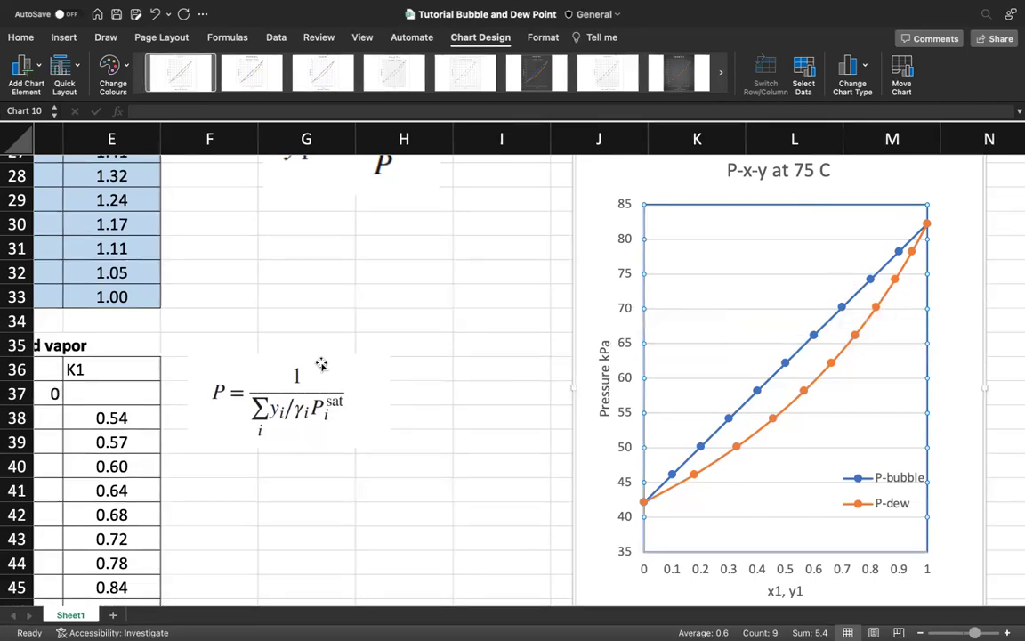
scroll(320, 362, "left", 2)
scroll(320, 362, "left", 3)
scroll(321, 362, "down", 3)
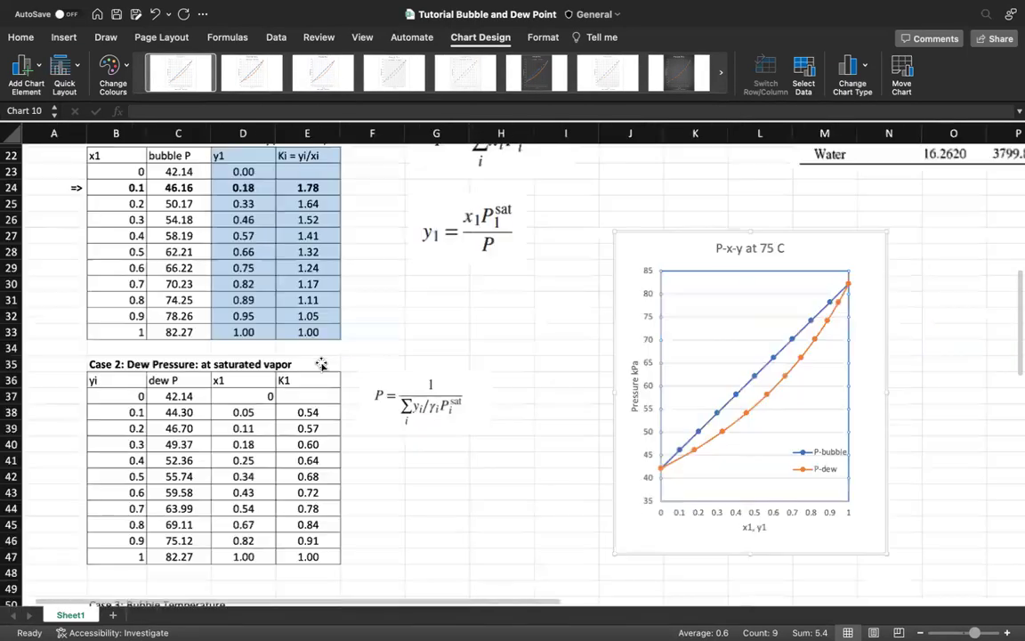
scroll(320, 367, "up", 3)
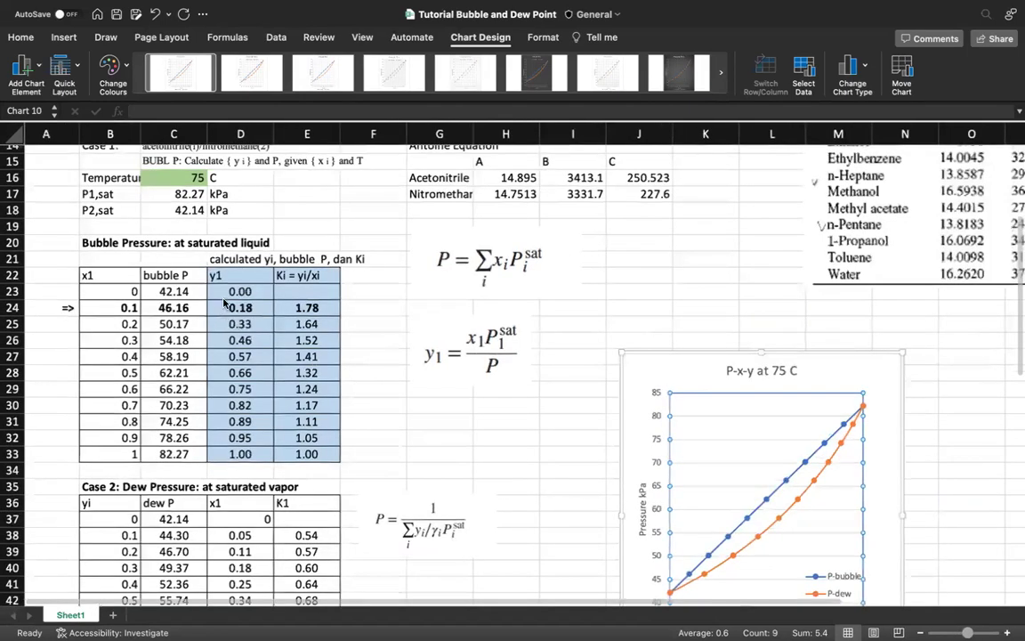
scroll(225, 305, "up", 3)
scroll(223, 305, "up", 2)
scroll(223, 305, "left", 1)
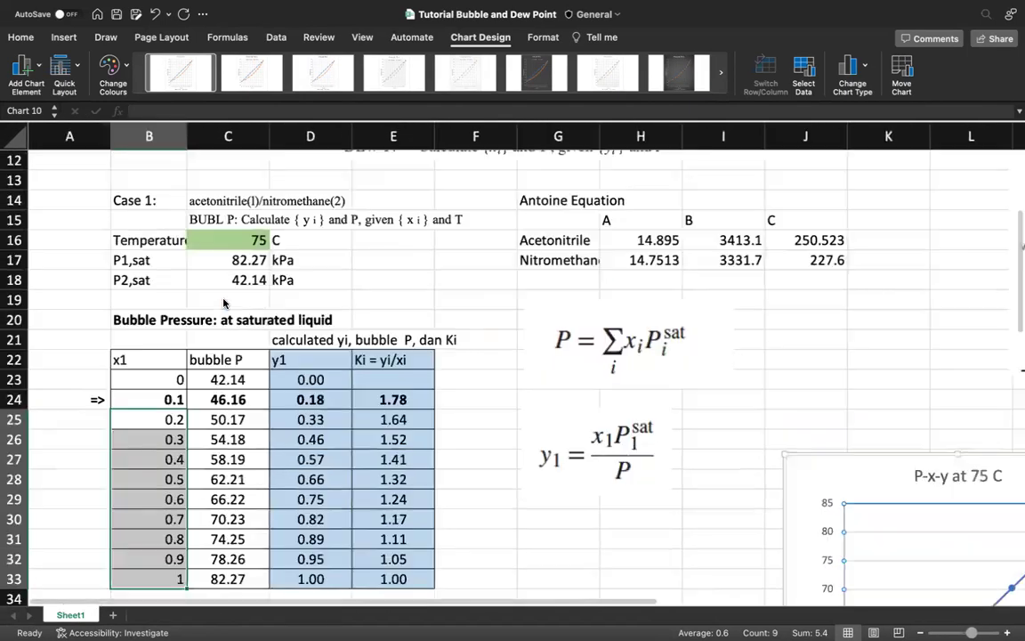
scroll(224, 304, "down", 1)
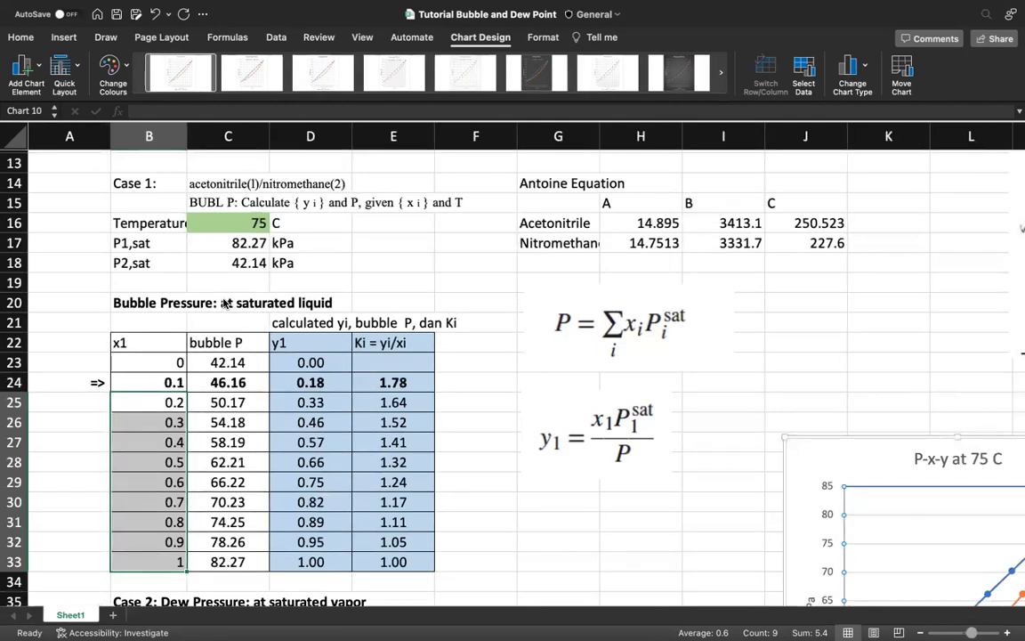
scroll(219, 328, "down", 3)
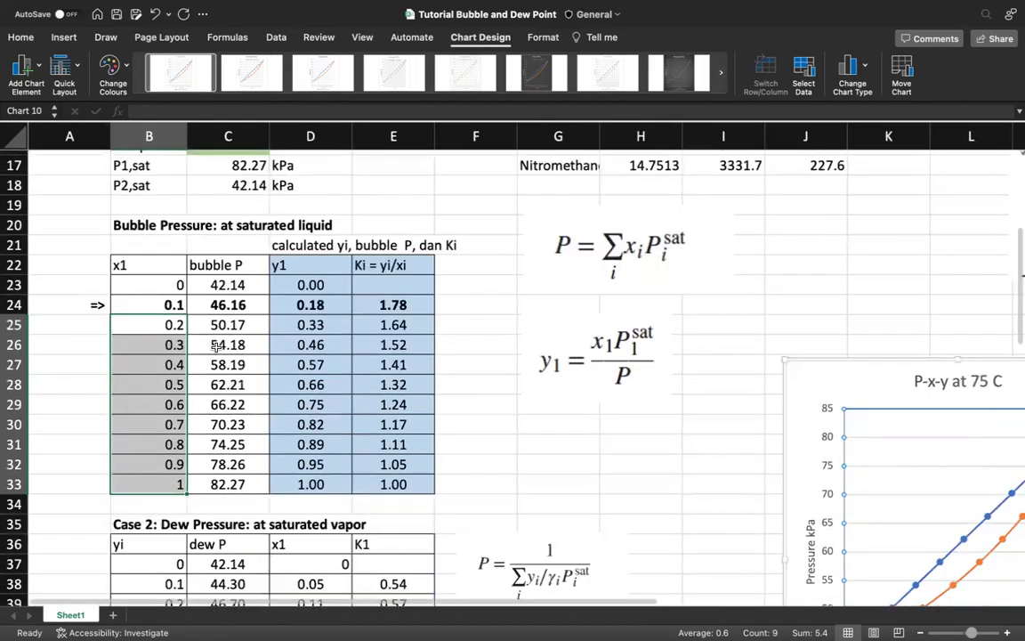
scroll(217, 338, "up", 3)
scroll(216, 347, "down", 1)
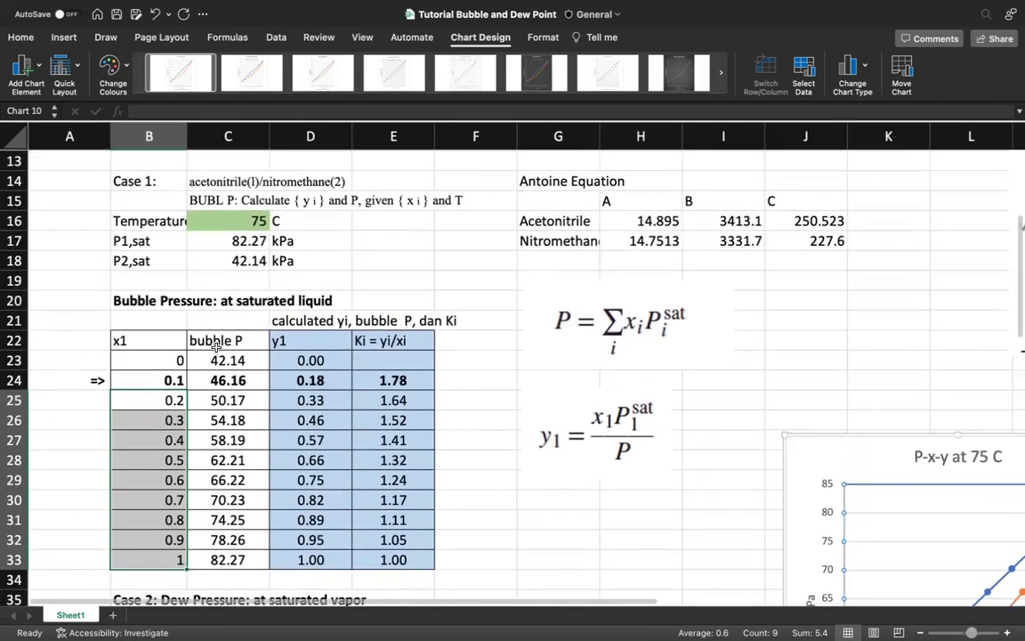
scroll(217, 347, "down", 10)
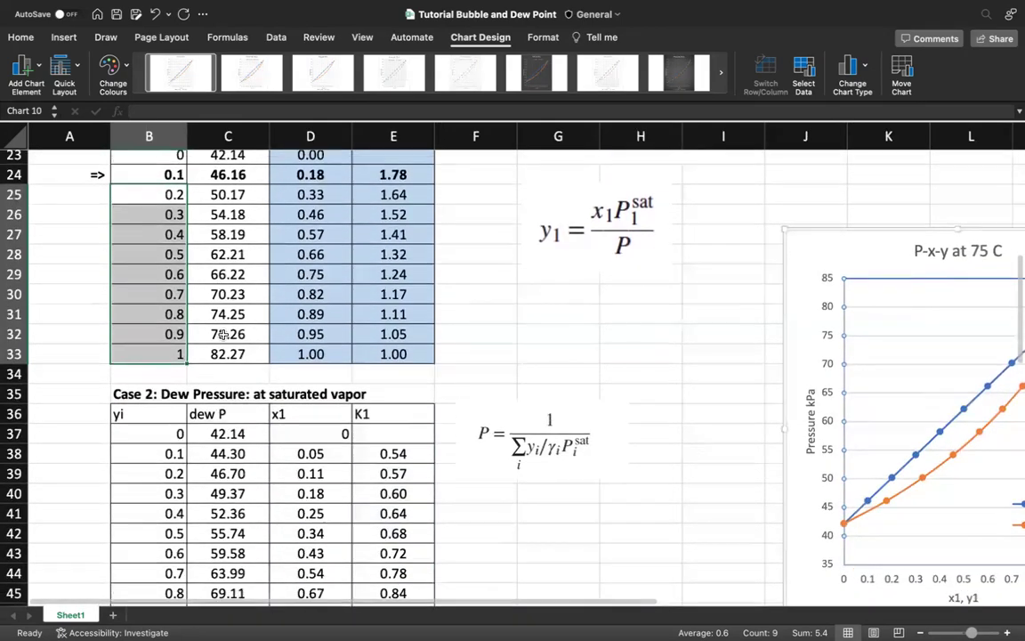
scroll(223, 336, "up", 1)
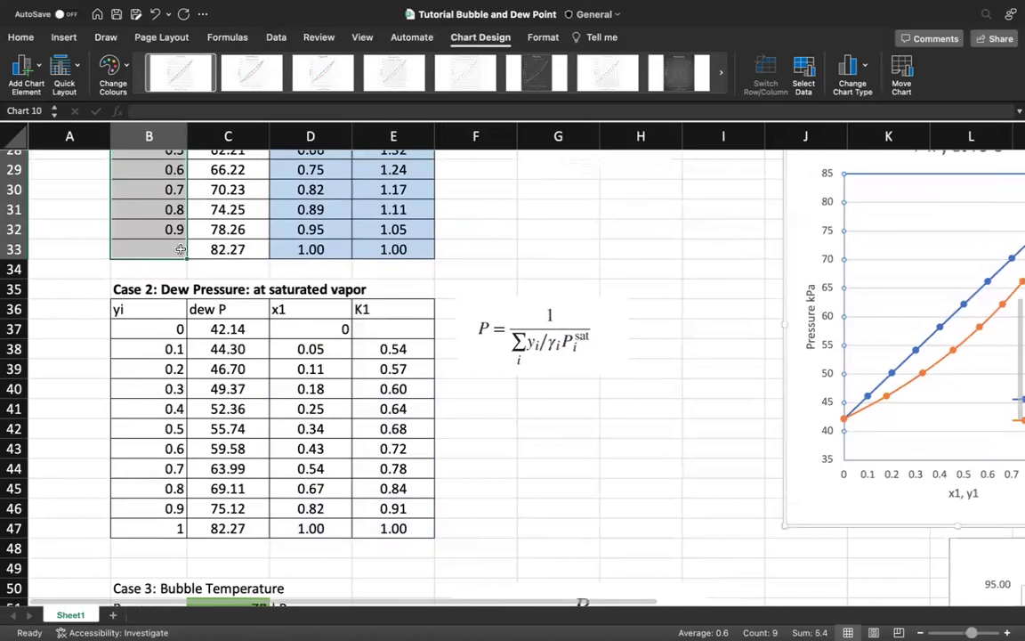
Step: Change the first column header of the Case 2 dew pressure table, in B36, to y1
left_click(154, 289)
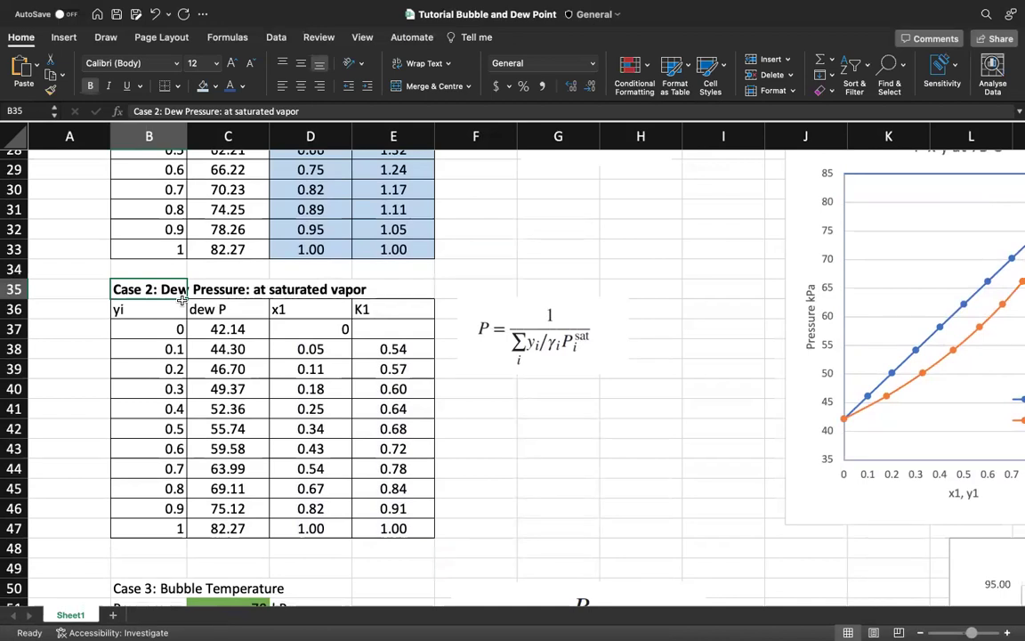
left_click(155, 316)
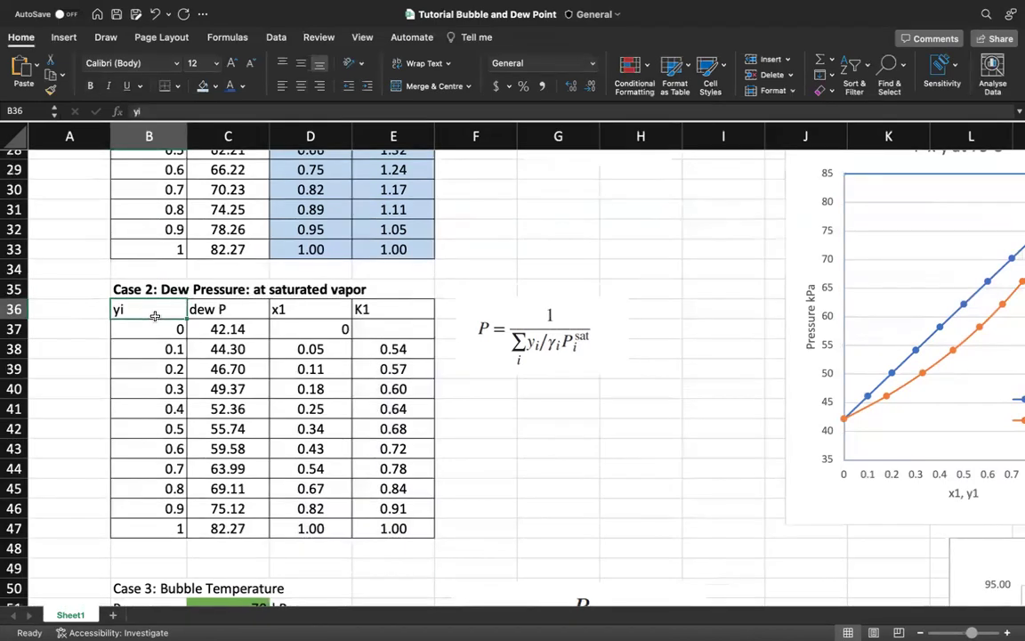
double_click(155, 317)
type("1")
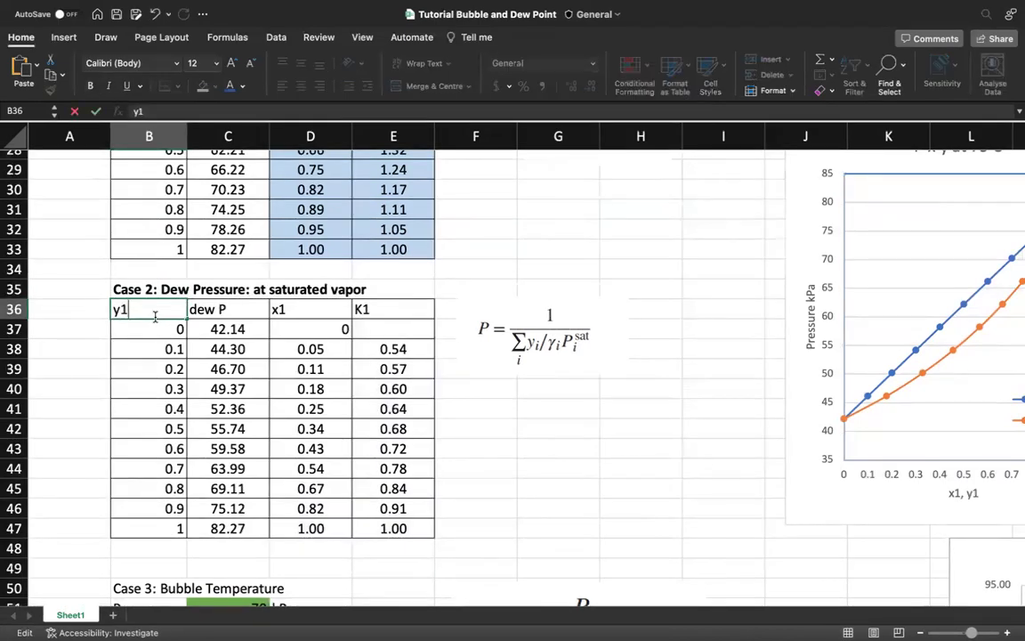
key("Return")
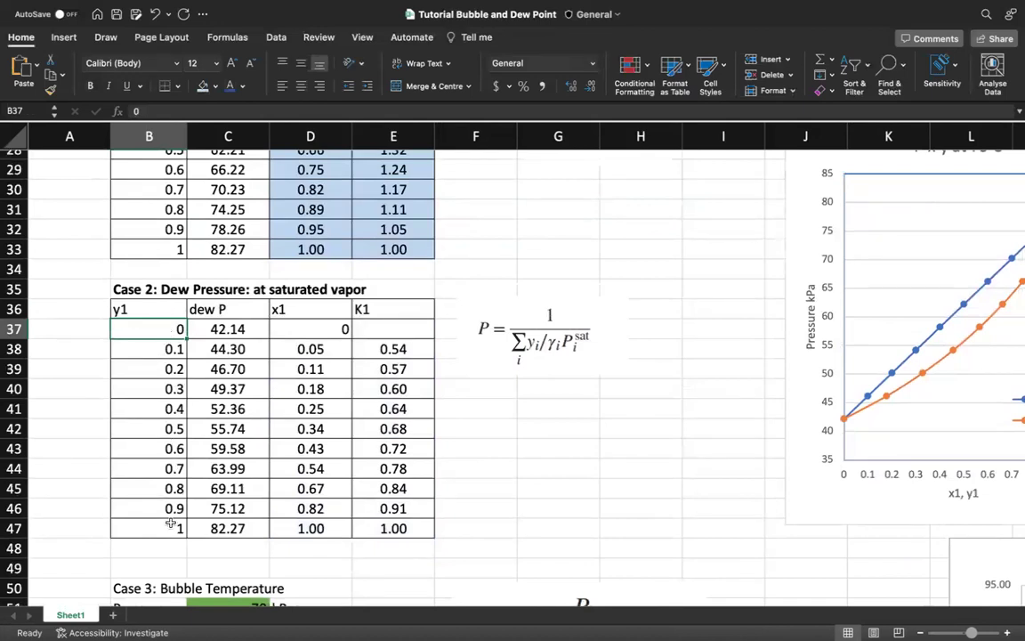
Step: Make the y1 = 0.1 row of the Case 2 table, B38:E38, bold
left_click(147, 348)
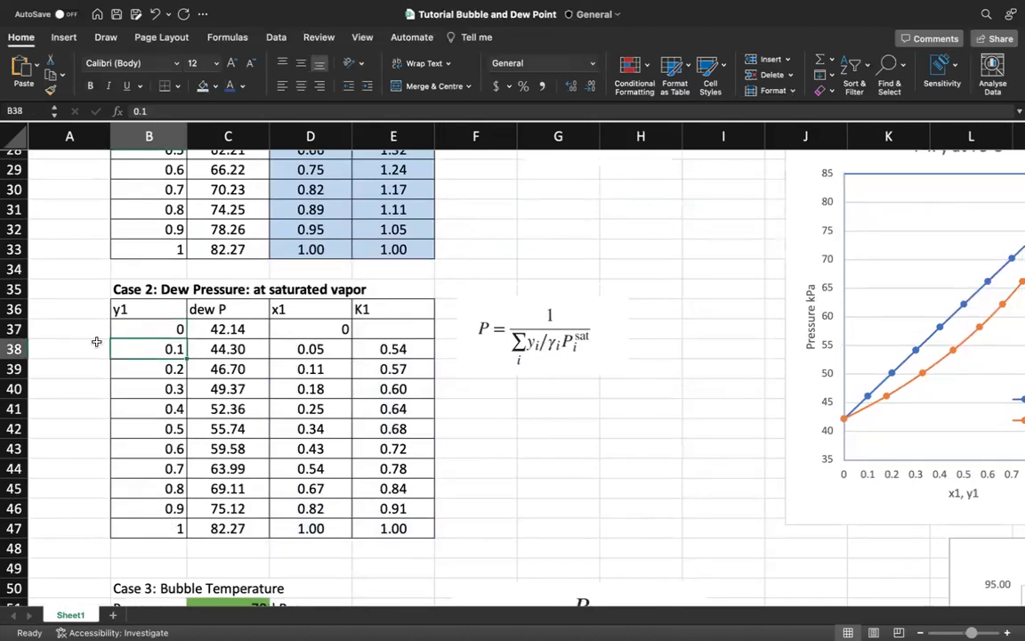
left_click(405, 350, "shift")
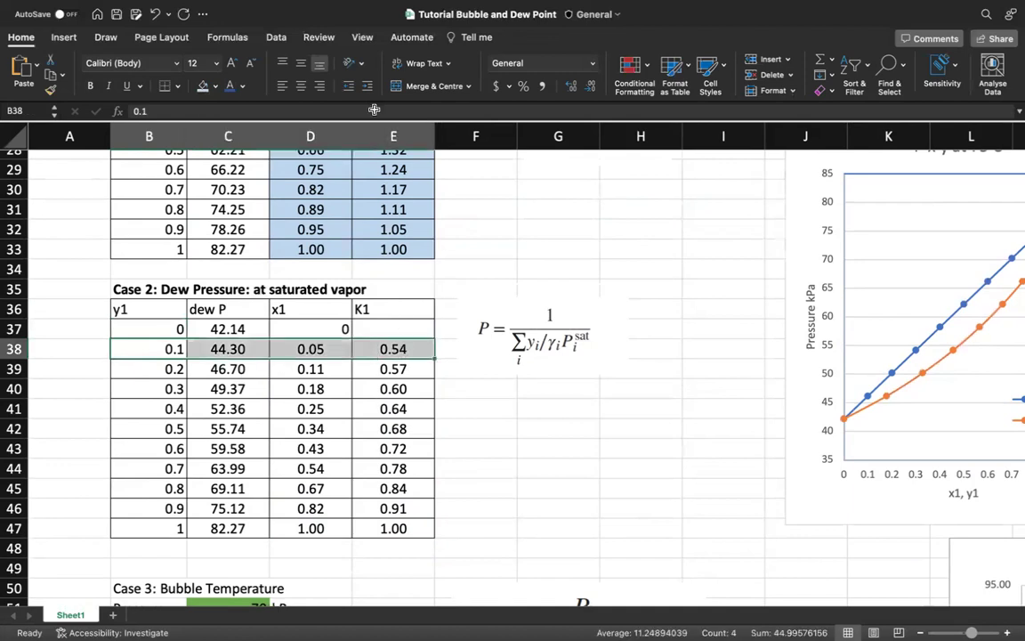
left_click(90, 86)
Step: Examine the dew P formula in C38 against the dew pressure equation, tracing its references to y1 and the saturation pressures in C17 and C18
left_click(152, 350)
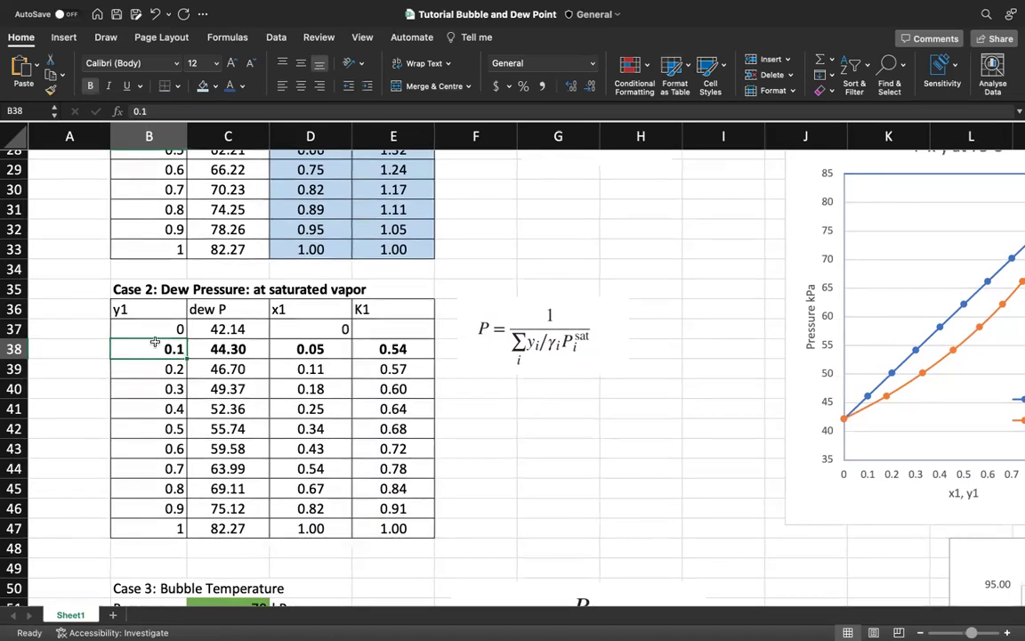
left_click(203, 345)
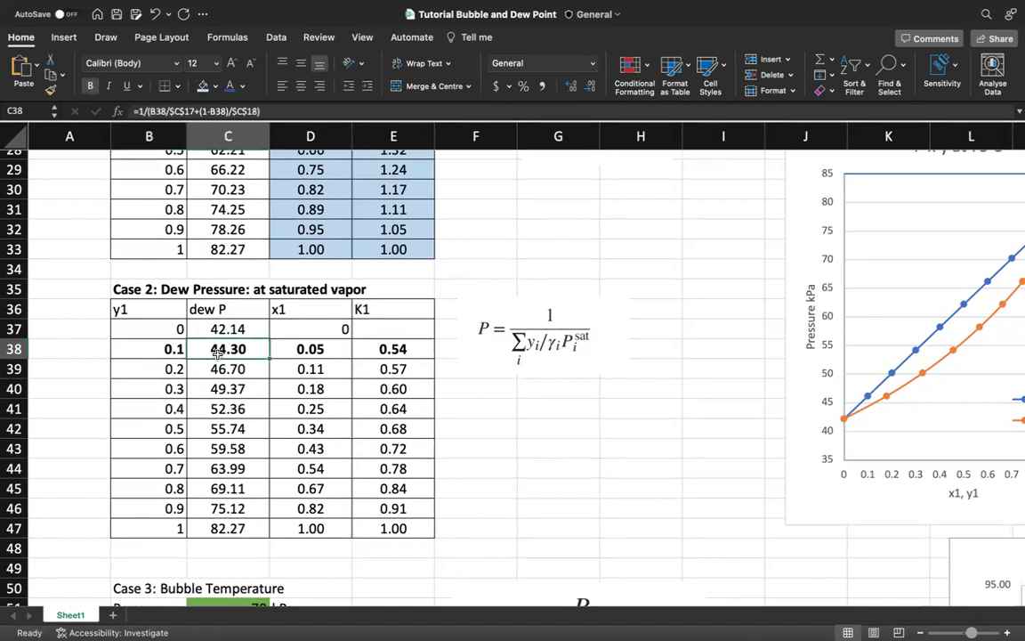
left_click(501, 332)
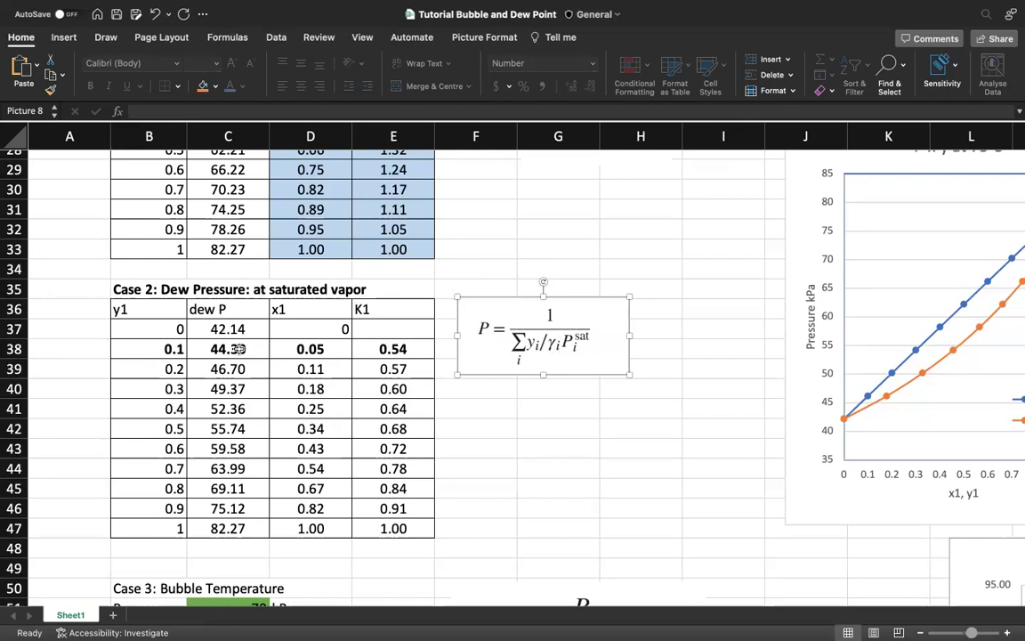
left_click(238, 349)
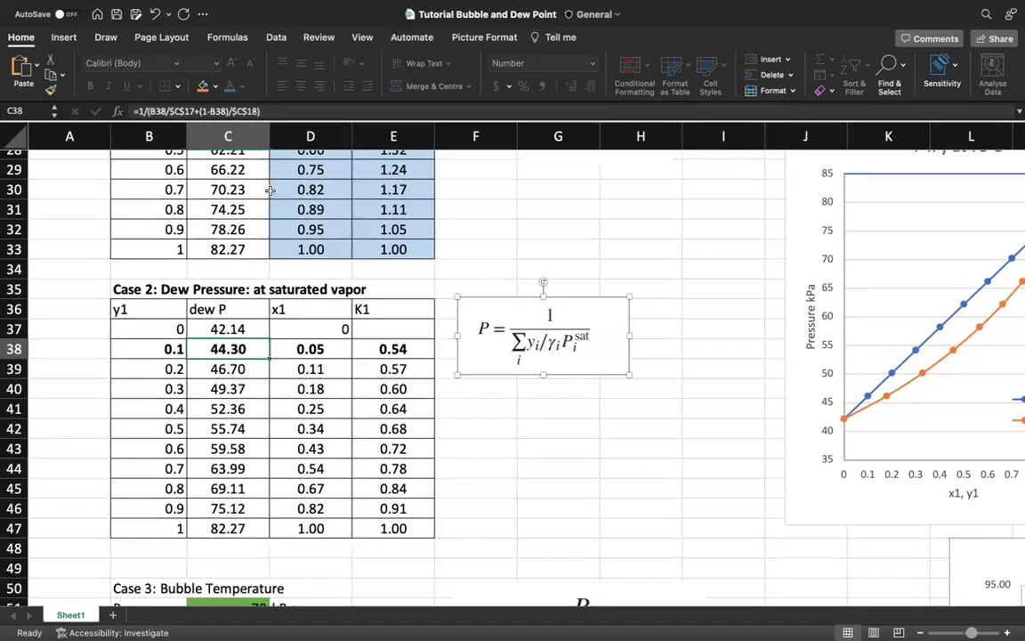
left_click(275, 108)
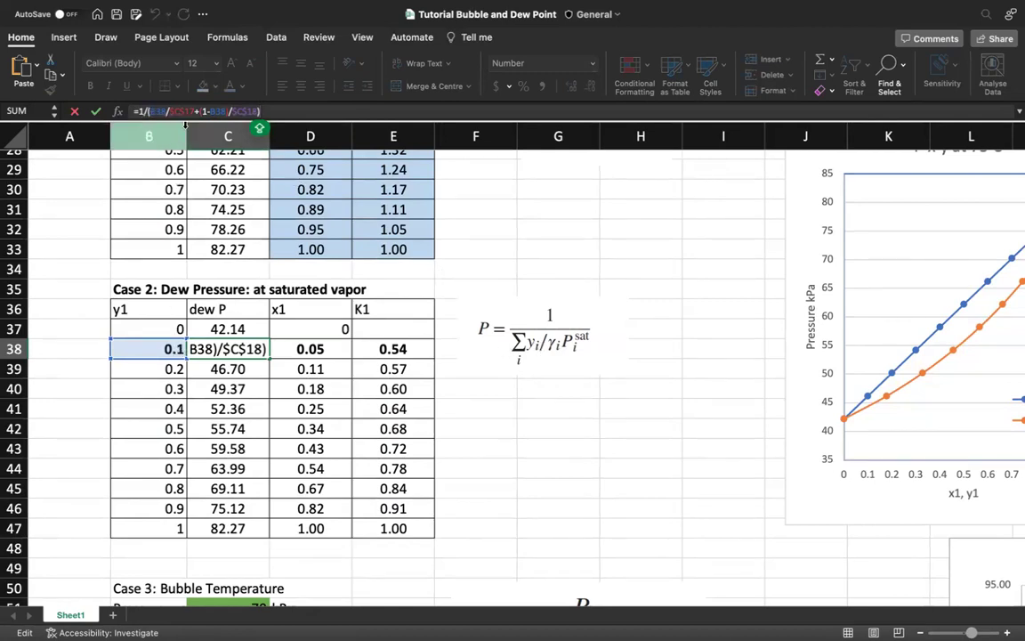
scroll(189, 196, "up", 5)
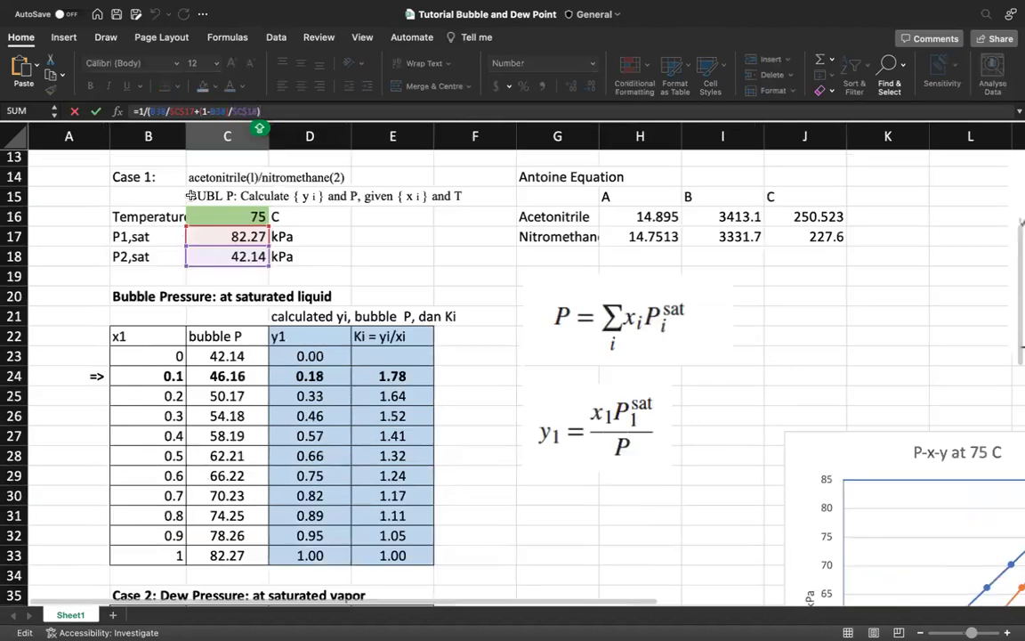
left_click(201, 111)
type("1-")
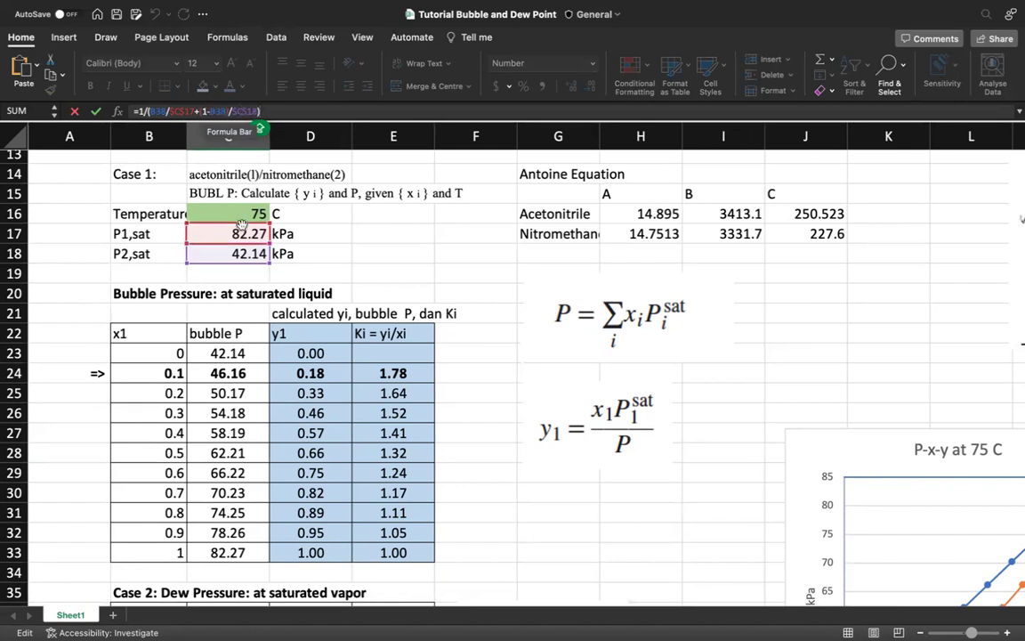
scroll(218, 342, "down", 1)
scroll(218, 343, "down", 8)
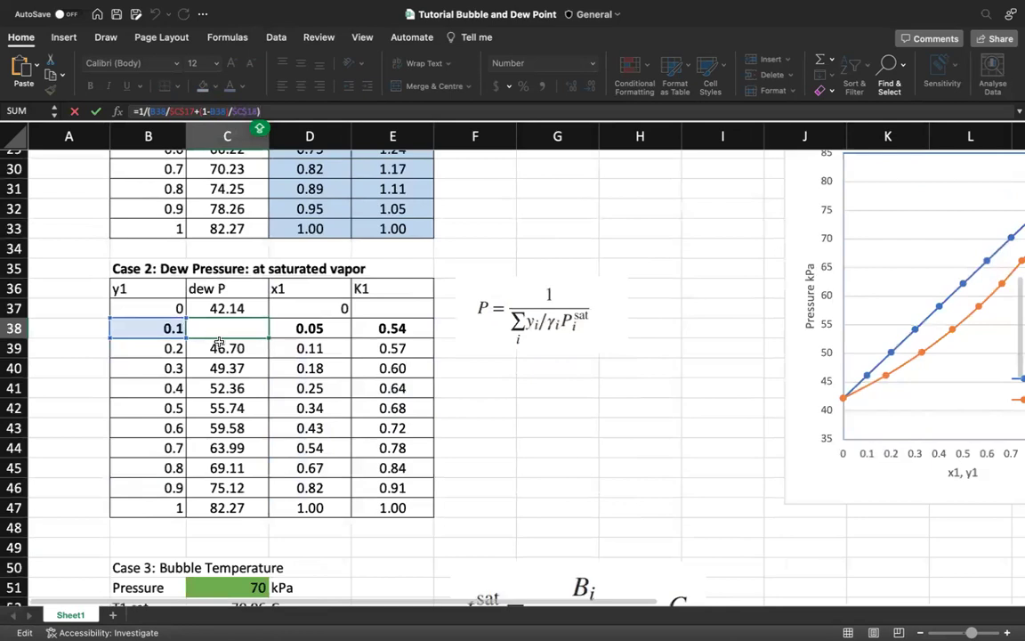
scroll(219, 341, "up", 3)
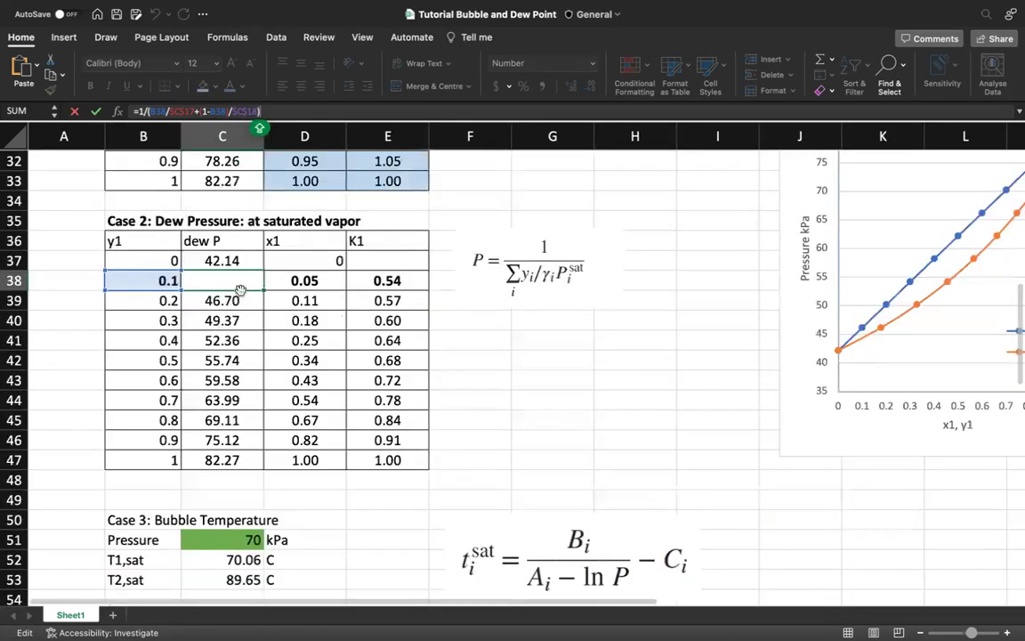
key("Return")
left_click(232, 283)
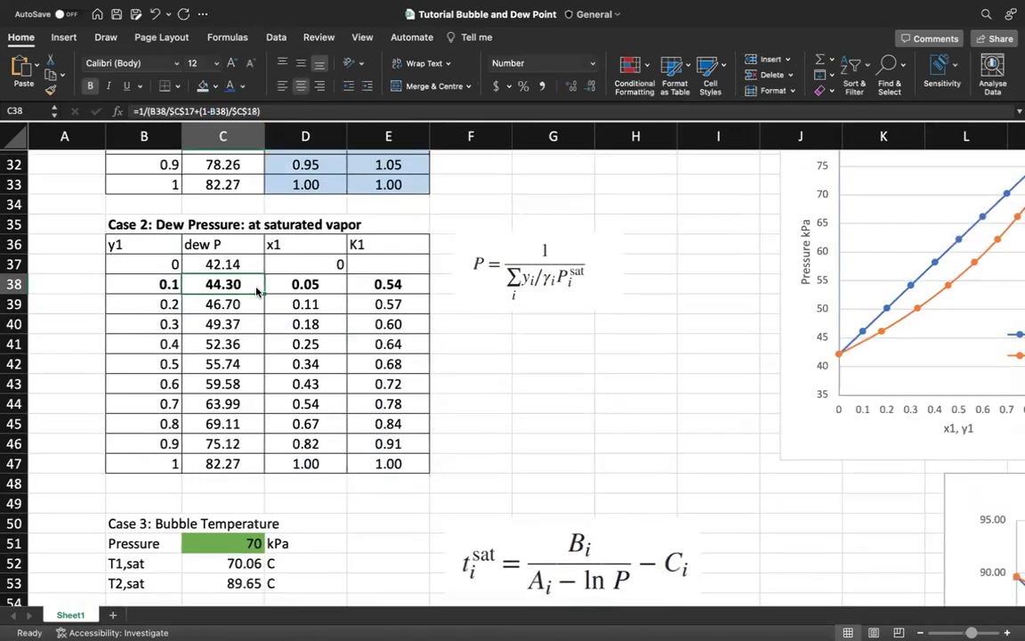
Step: Examine the x1 formula in D38 against the y1 equation, trace its reference to P1,sat, and review the K1 formula in E38
scroll(257, 291, "up", 3)
scroll(256, 293, "up", 1)
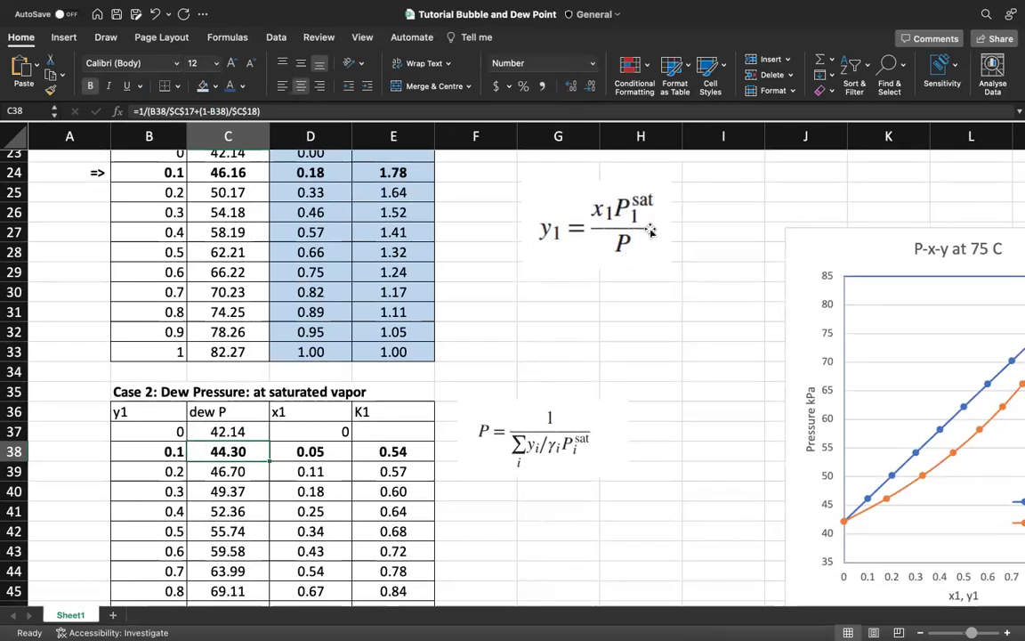
left_click(314, 453)
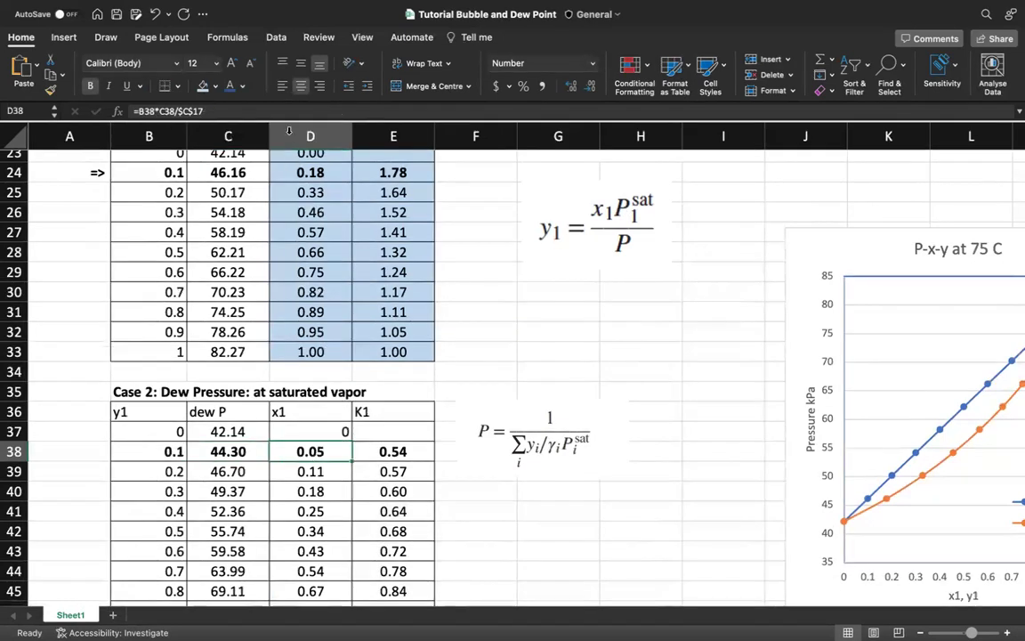
left_click(254, 108)
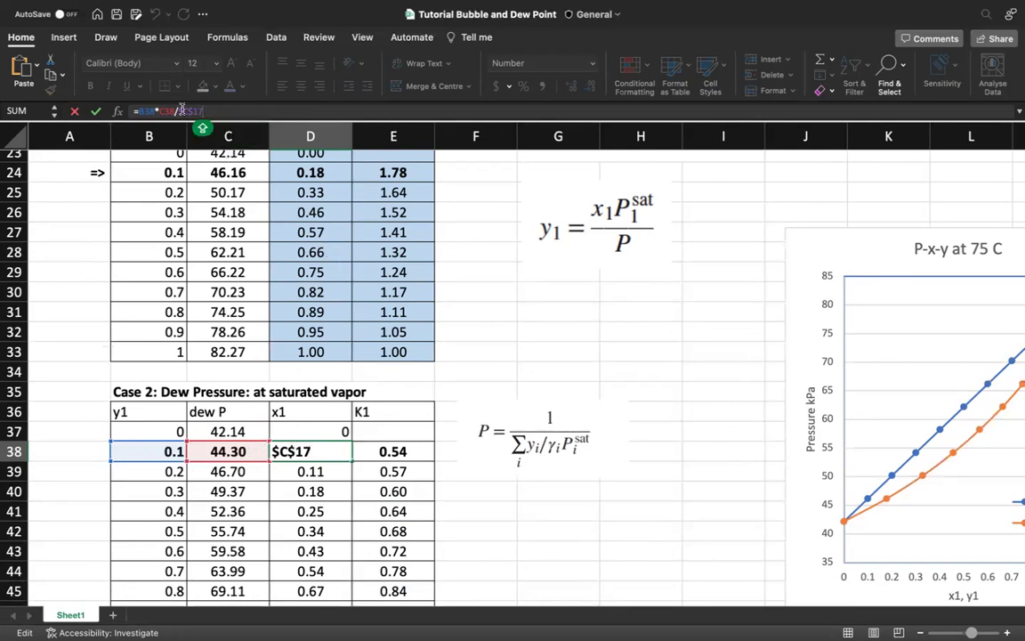
scroll(204, 239, "up", 5)
scroll(202, 237, "up", 4)
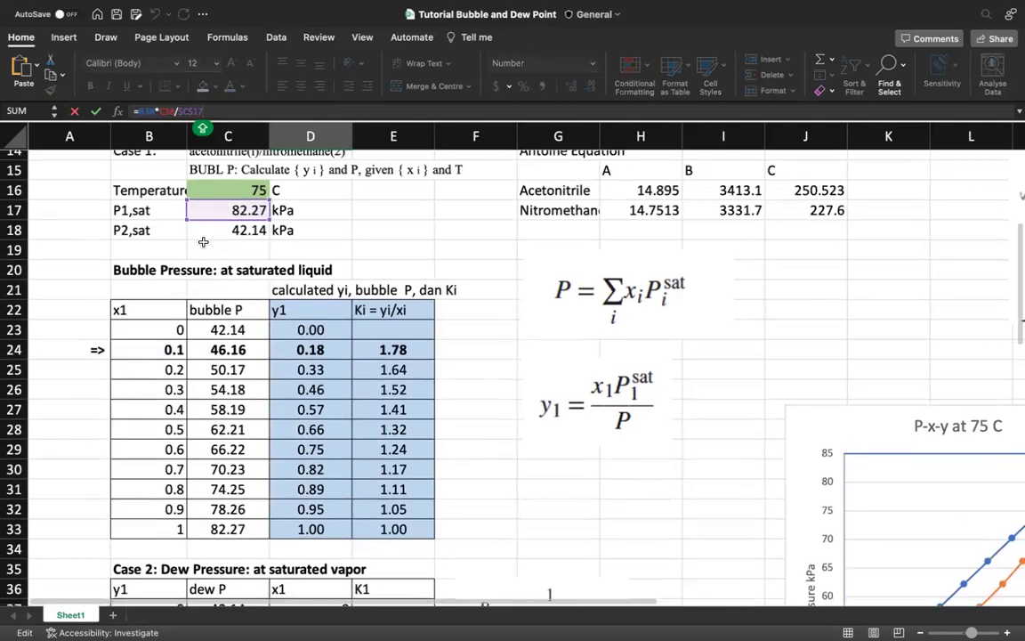
scroll(202, 237, "down", 13)
key("Return")
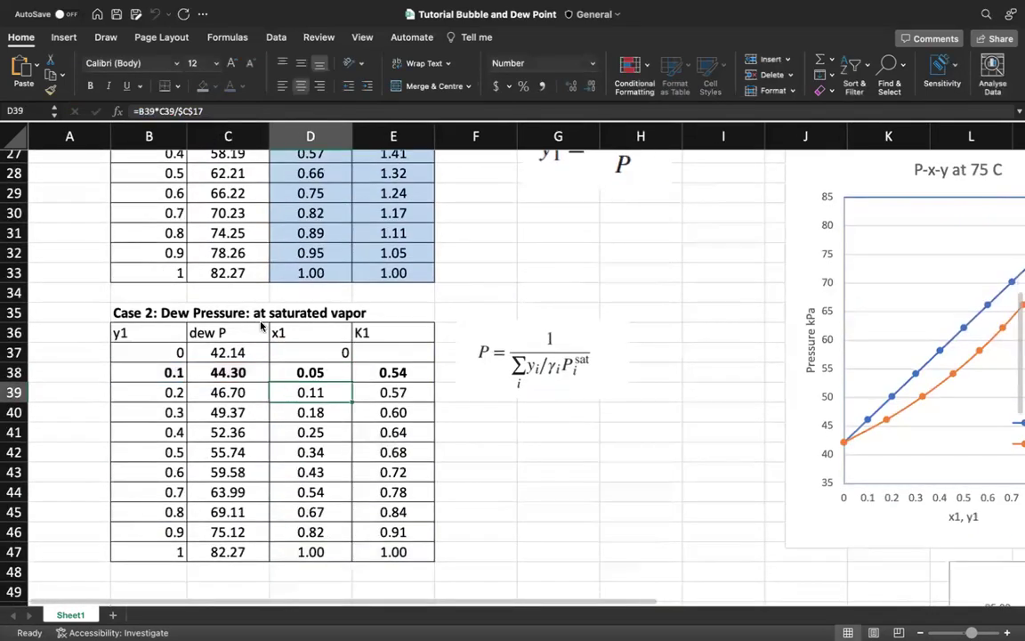
left_click(386, 370)
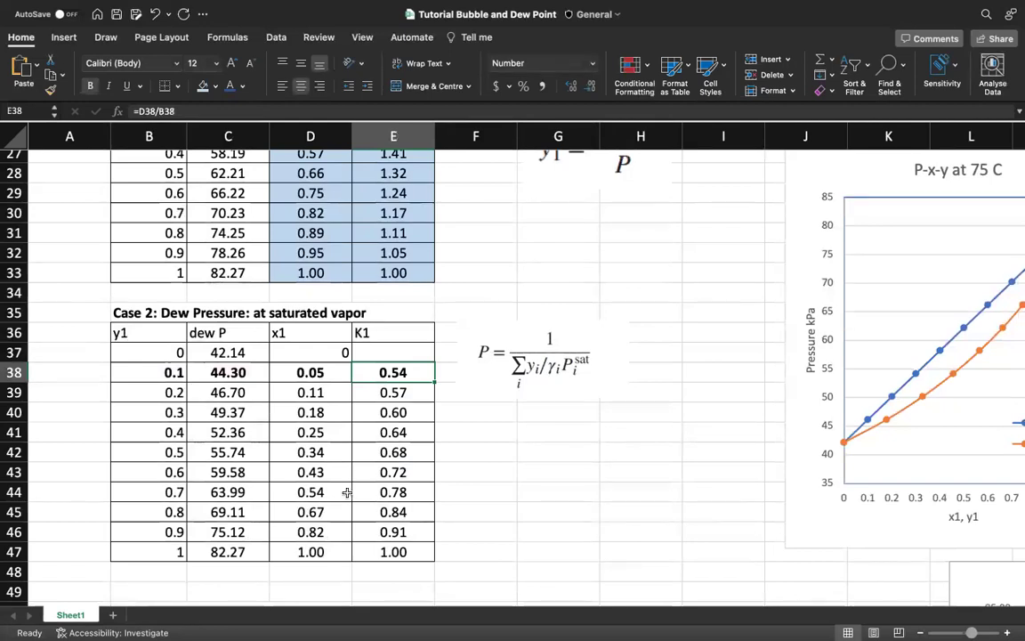
Step: Move the dew pressure equation picture up to make room beside the Case 2 table
left_click(544, 339)
left_click_drag(545, 338, 546, 276)
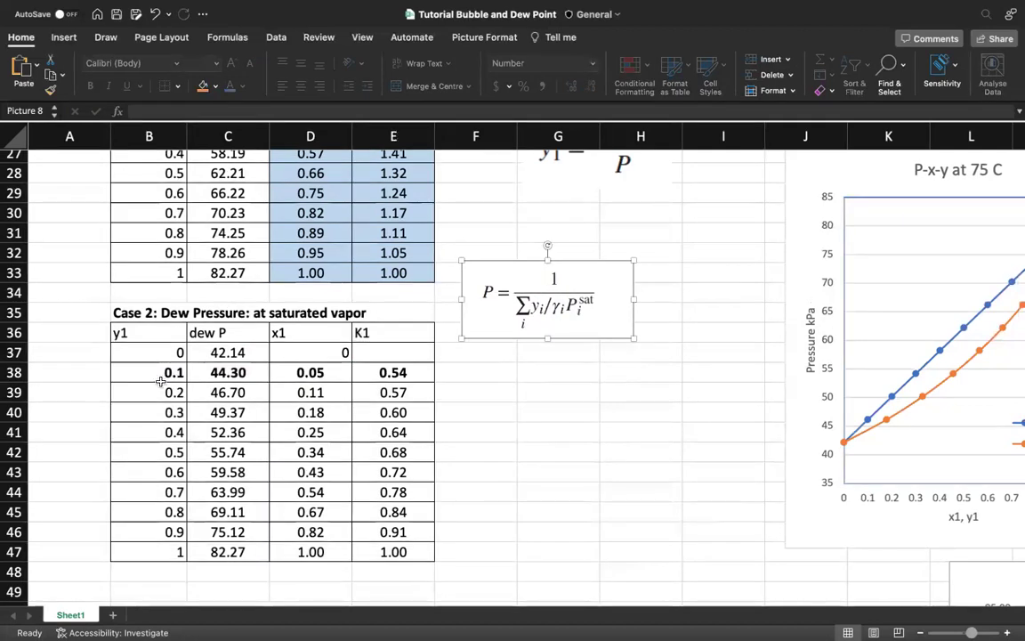
scroll(277, 359, "down", 1)
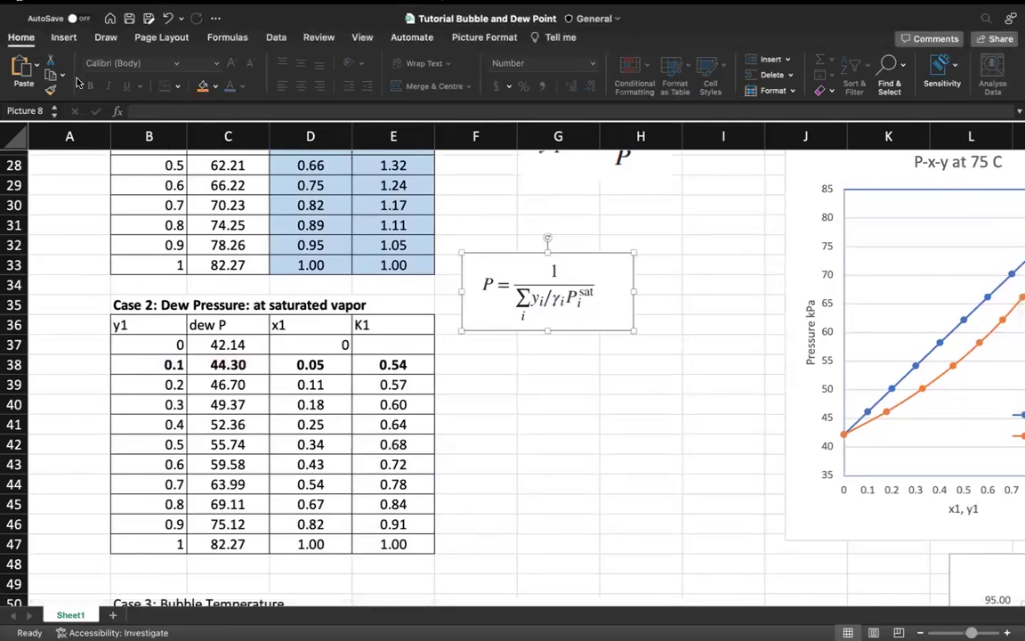
left_click(68, 40)
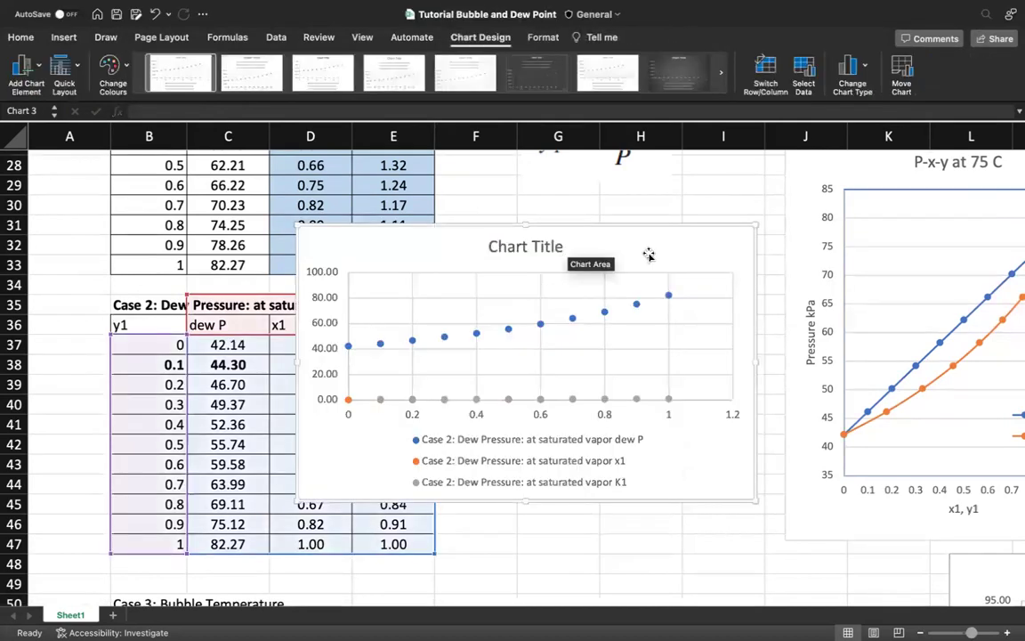
key("Delete")
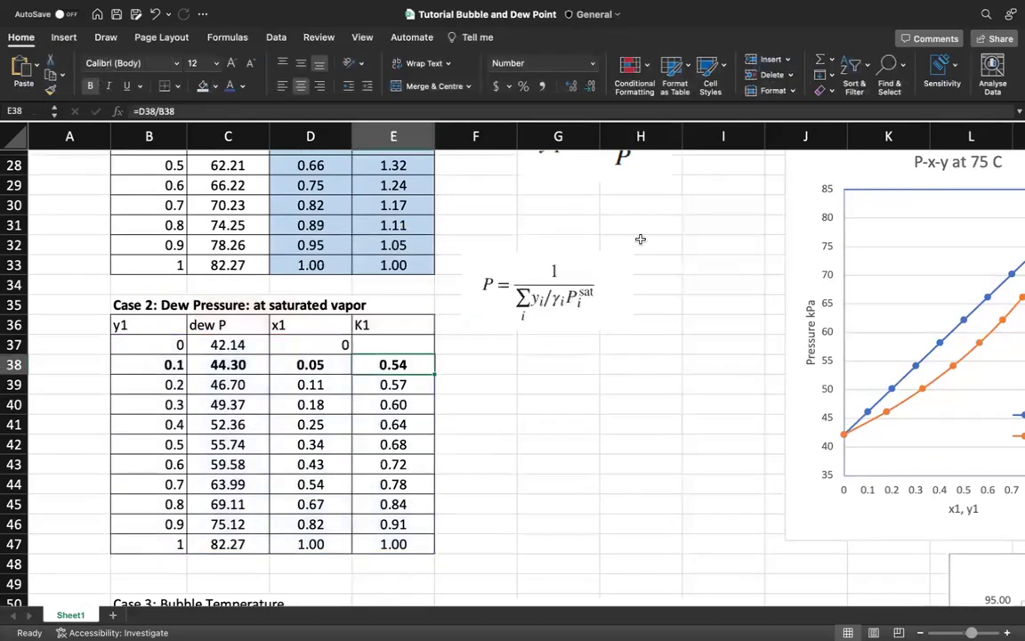
Step: Insert a scatter chart of dew P against y1 from B37:C47, then narrow it and place it beside the Case 2 table
left_click(167, 344)
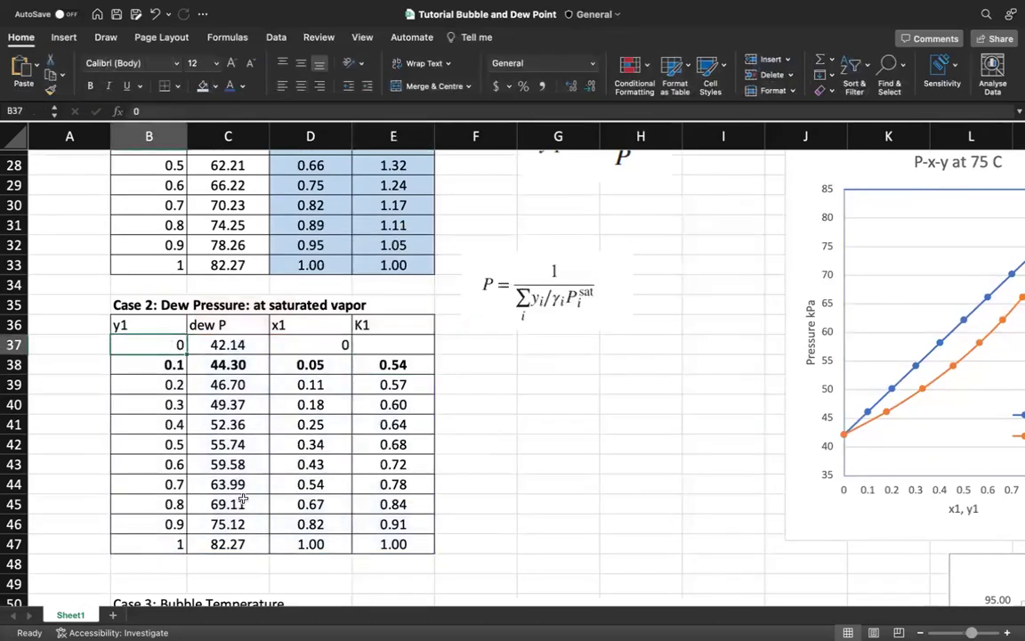
left_click(244, 544, "shift")
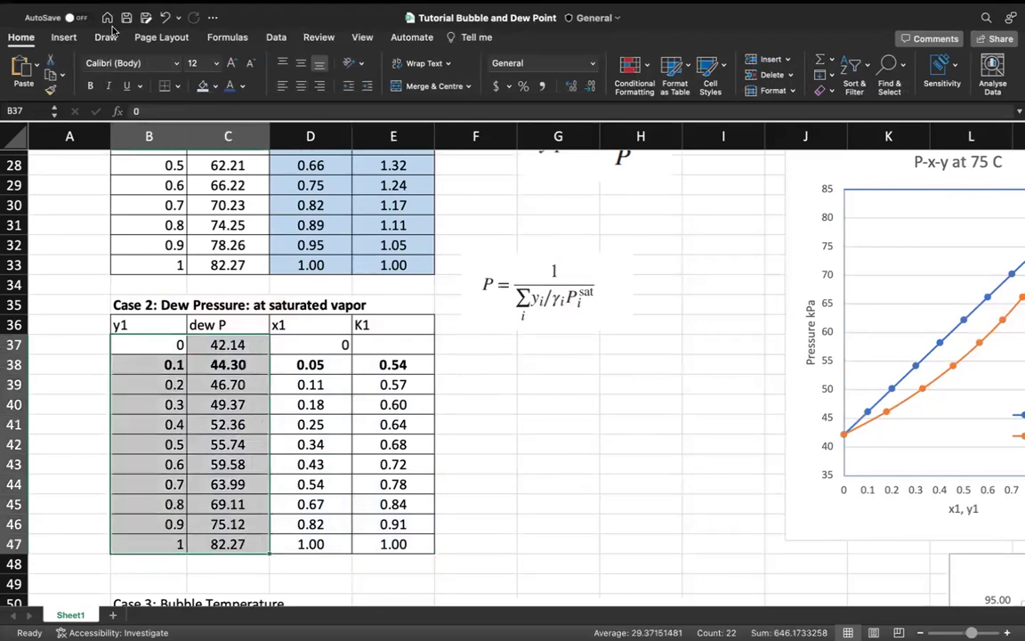
left_click(65, 37)
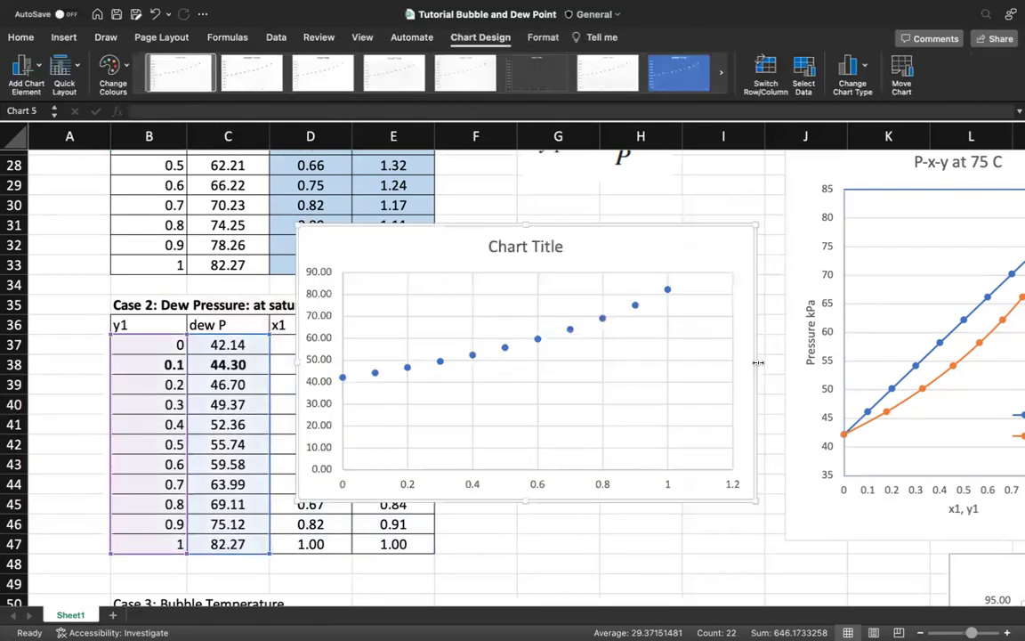
left_click_drag(757, 363, 584, 391)
left_click_drag(472, 245, 672, 337)
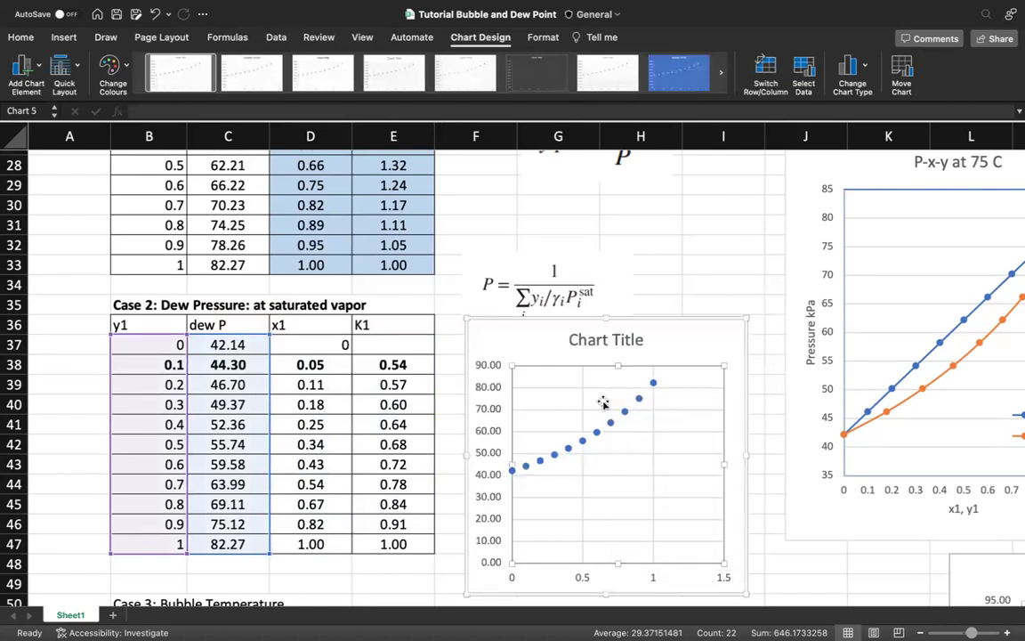
Step: Open the new chart's data source settings and name its existing series "Dew P"
right_click(603, 405)
left_click(642, 482)
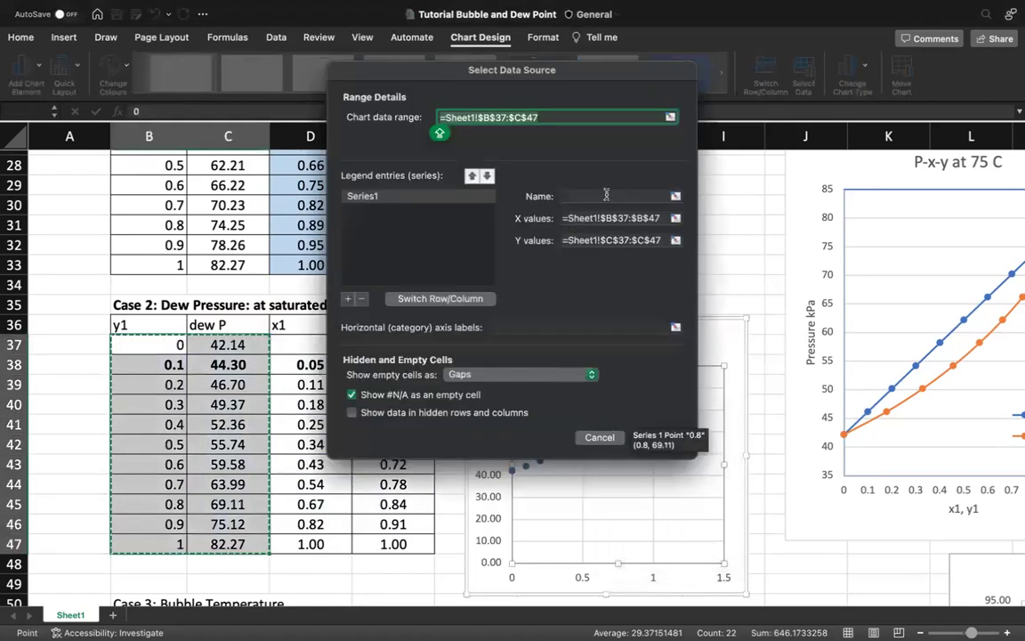
left_click(606, 194)
type("DE")
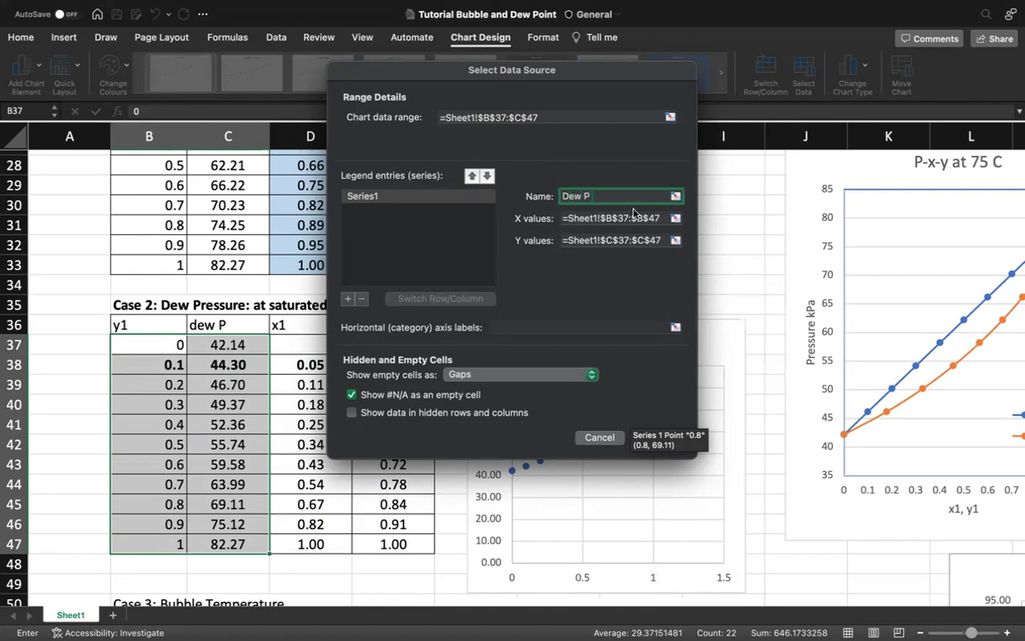
Step: Add a second series named "Bubble Pressure" with X values D37:D47 and Y values C37:C47, and apply the chart data changes
left_click(349, 300)
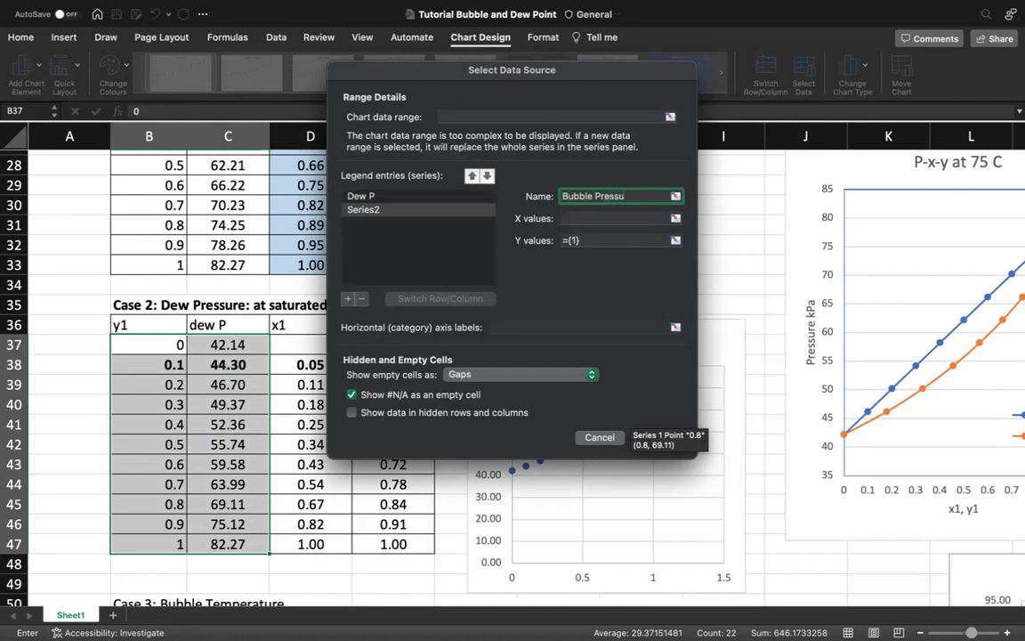
left_click(675, 220)
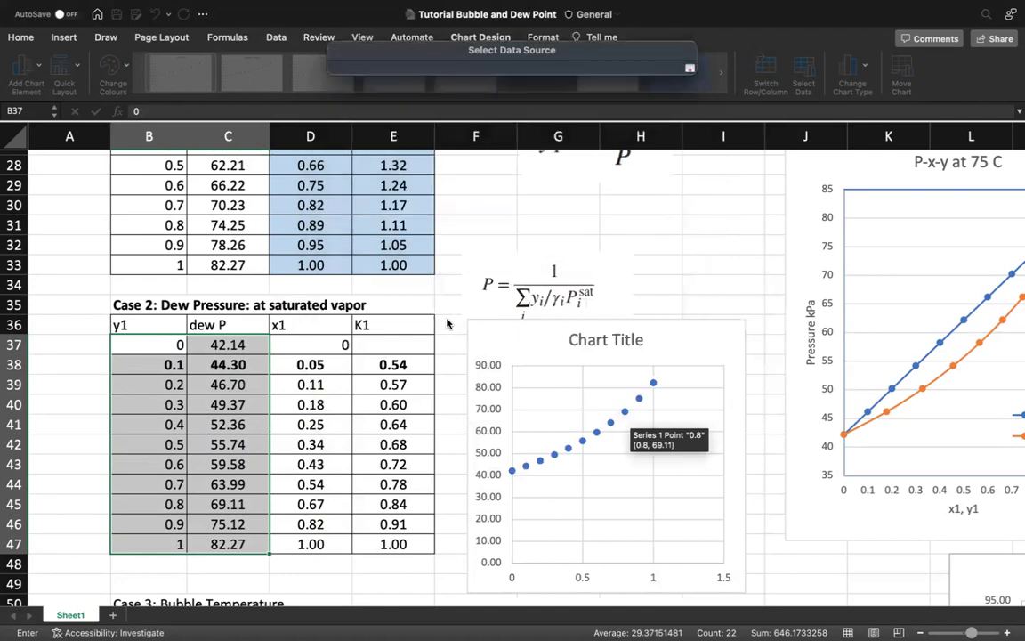
left_click_drag(314, 344, 332, 544)
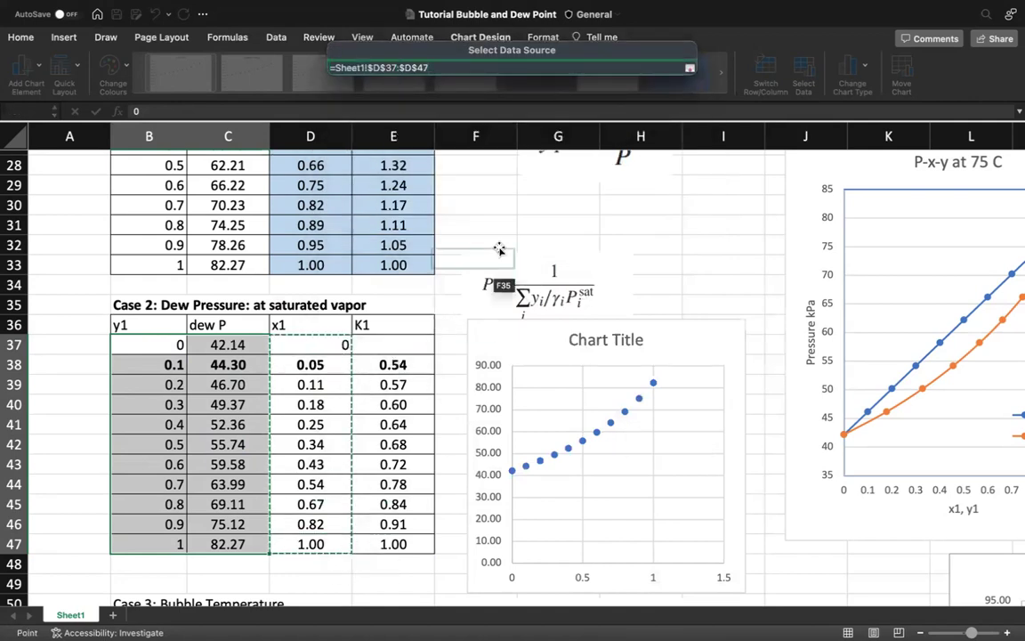
left_click(690, 76)
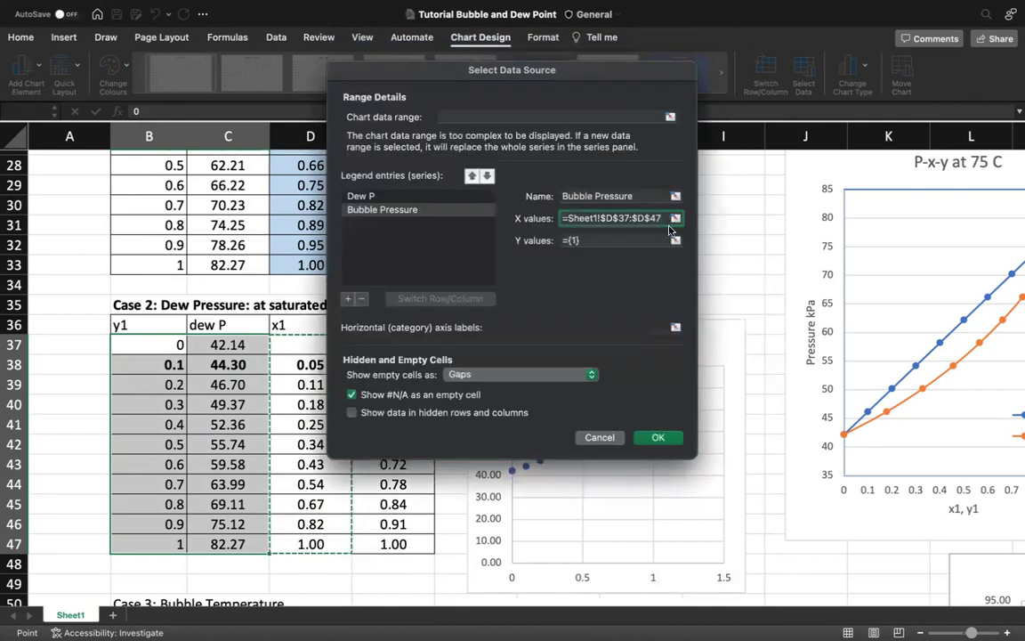
left_click(675, 239)
left_click_drag(223, 345, 222, 543)
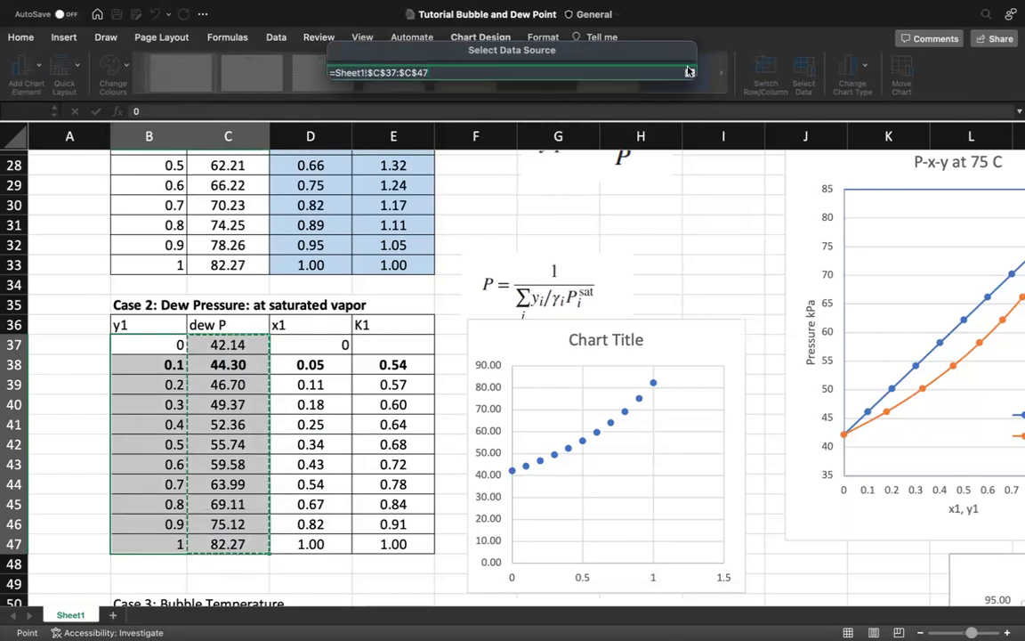
left_click(689, 69)
left_click(659, 439)
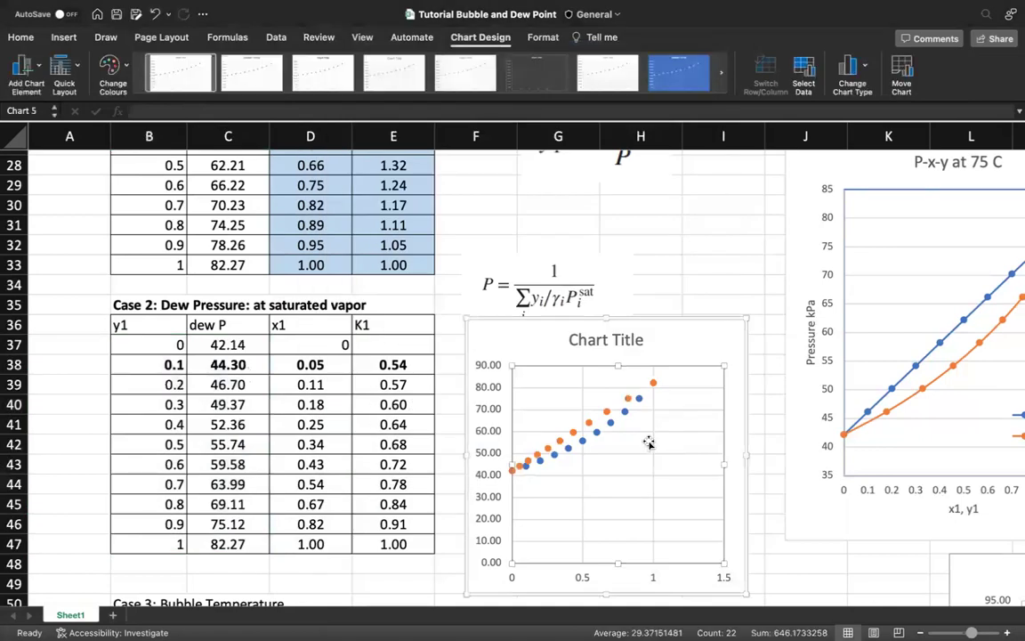
Step: Narrow the new chart's plot area and set the horizontal axis maximum to 1
scroll(652, 441, "down", 4)
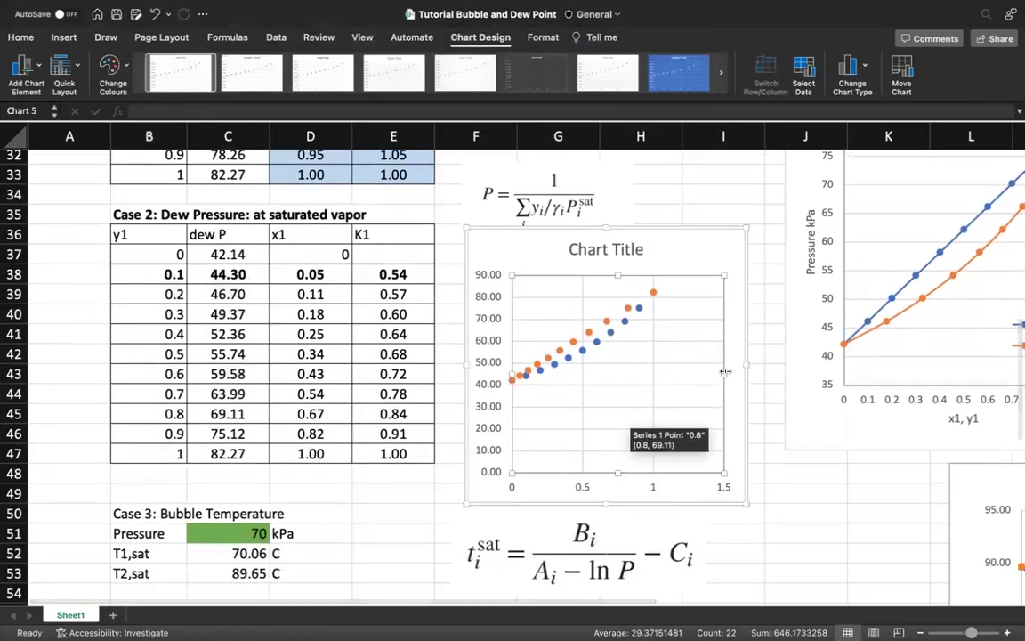
left_click_drag(723, 368, 671, 355)
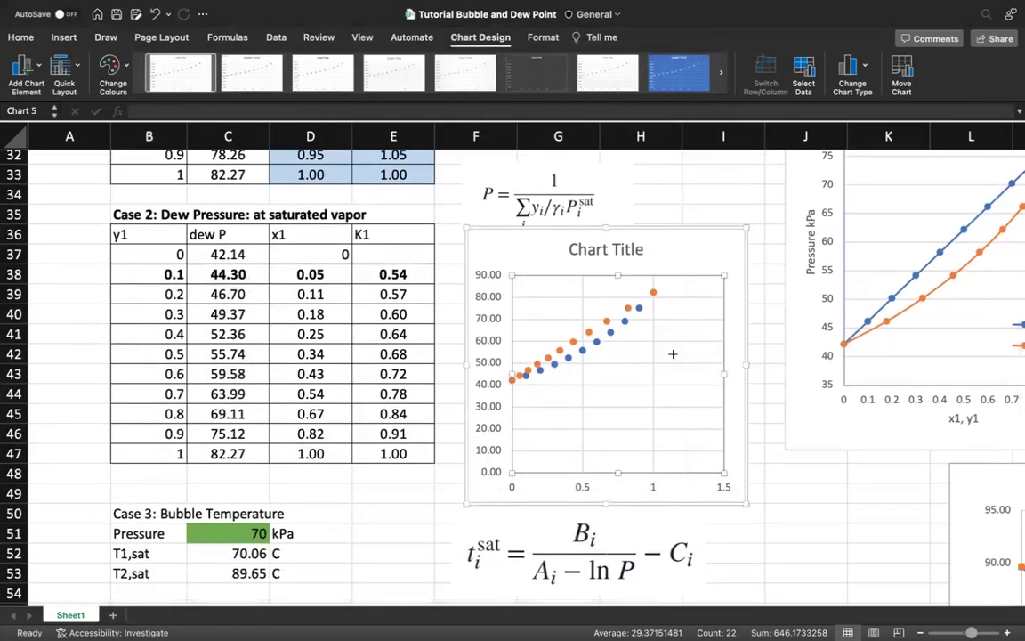
left_click(618, 488)
right_click(619, 488)
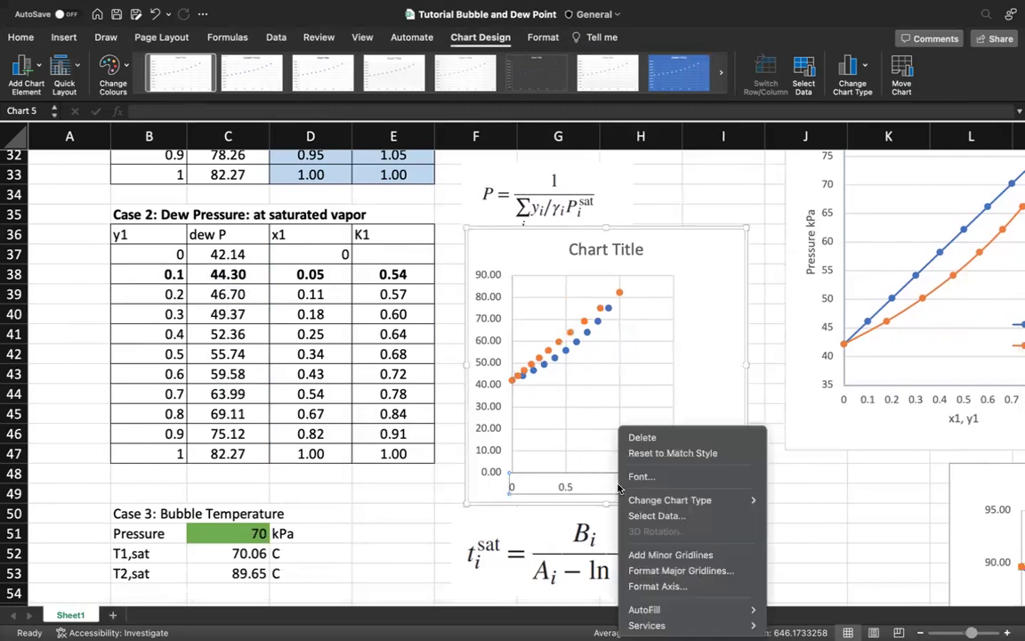
left_click(678, 583)
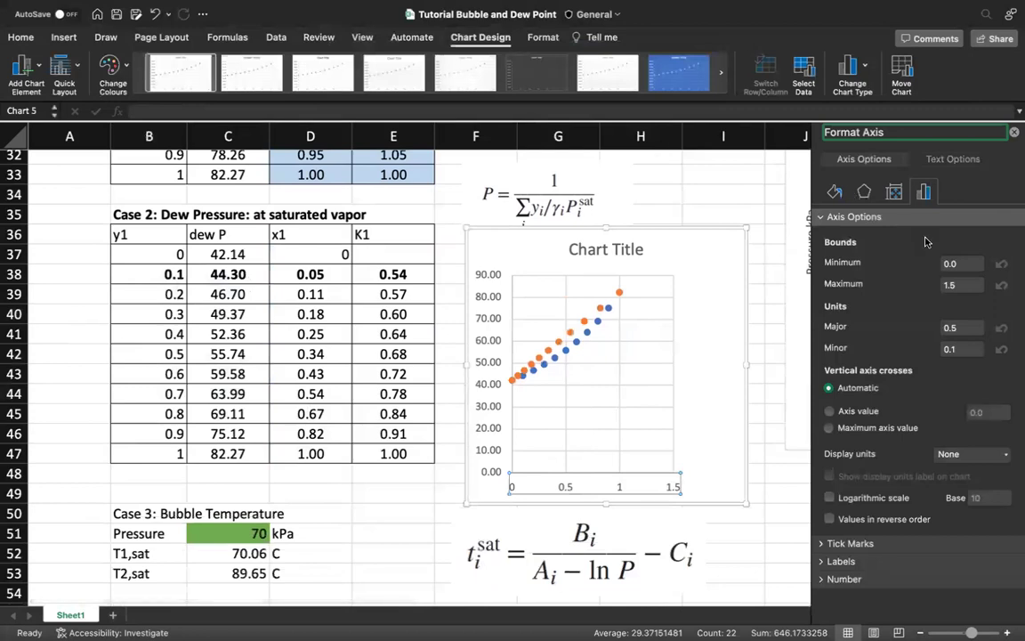
left_click(961, 283)
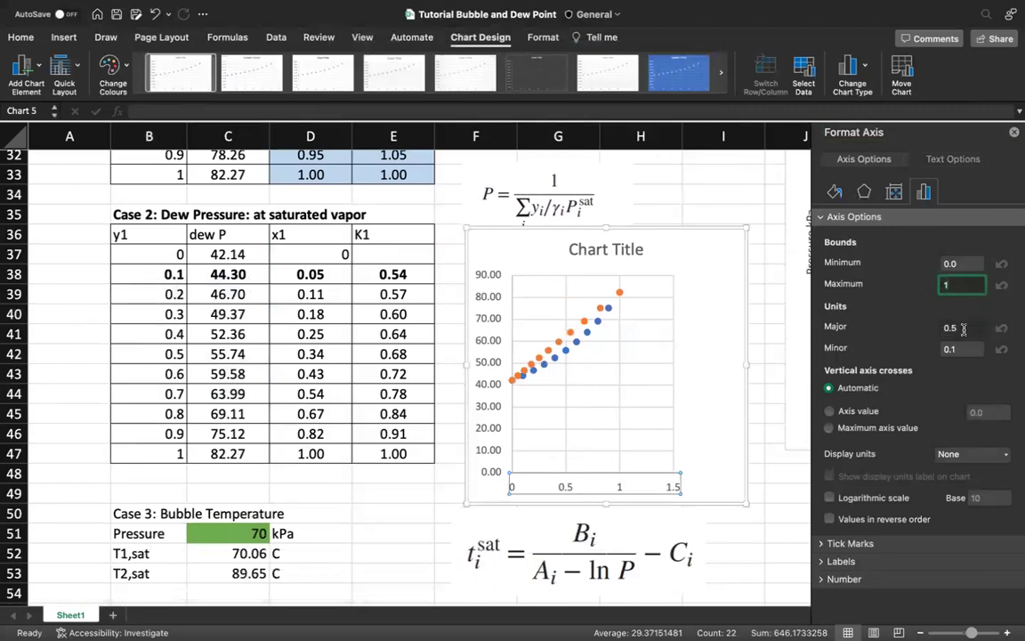
Step: Try a major unit of 0.1 on the horizontal axis, and settle on 0.2
left_click(964, 329)
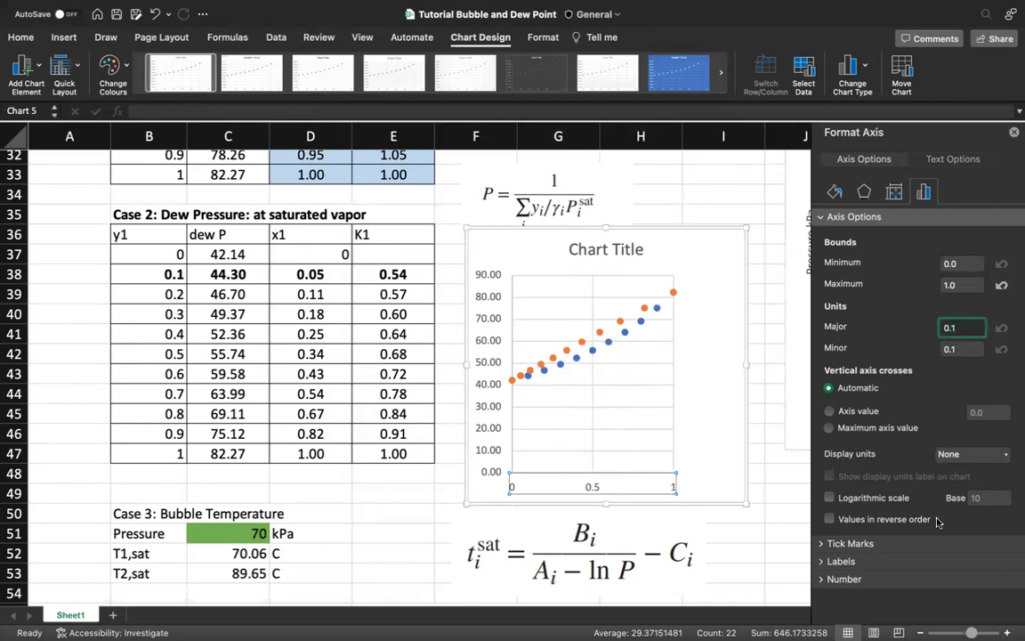
type("0.1")
key("Return")
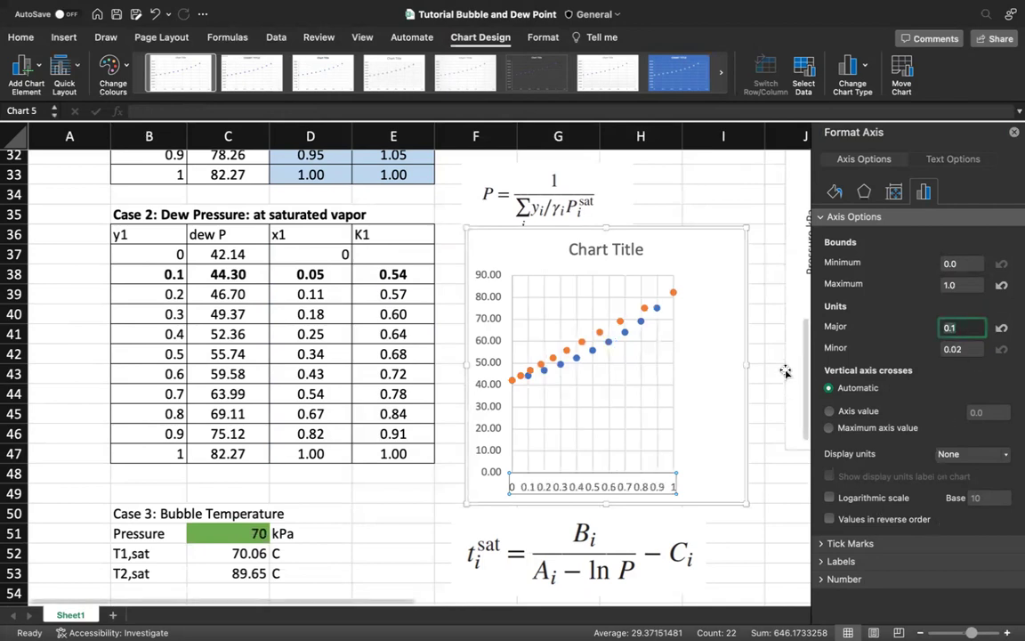
type("0")
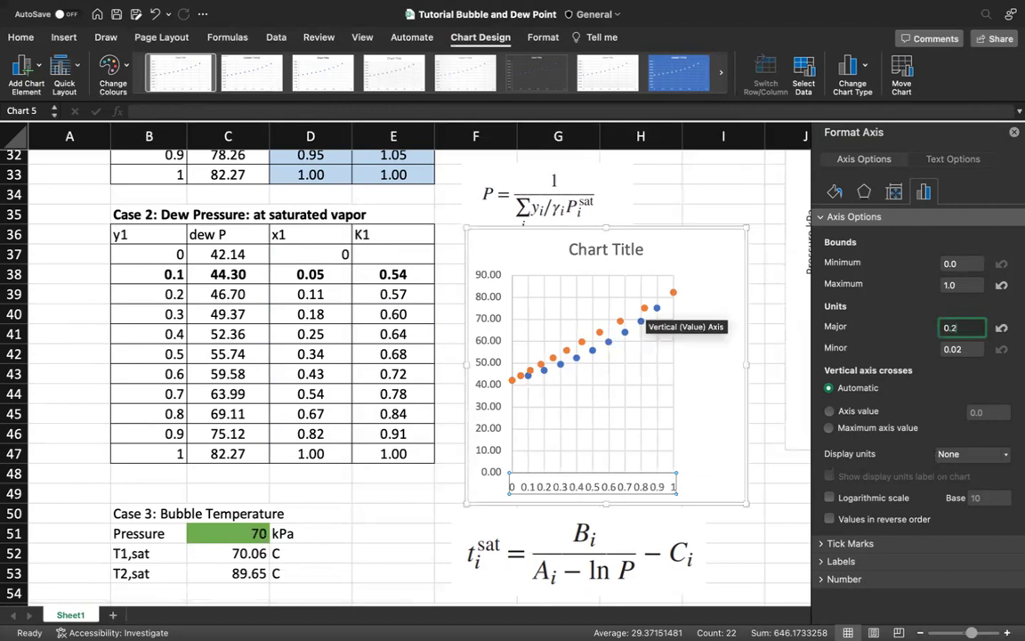
type(".2")
key("Return")
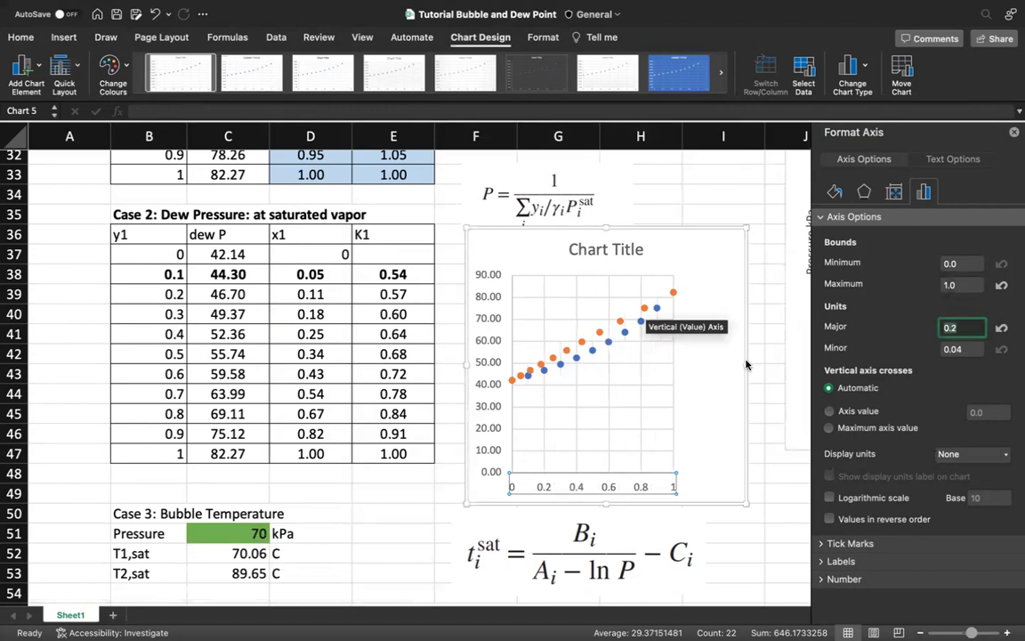
Step: Set the minimum bound of the new chart's vertical axis to 35
left_click(495, 322)
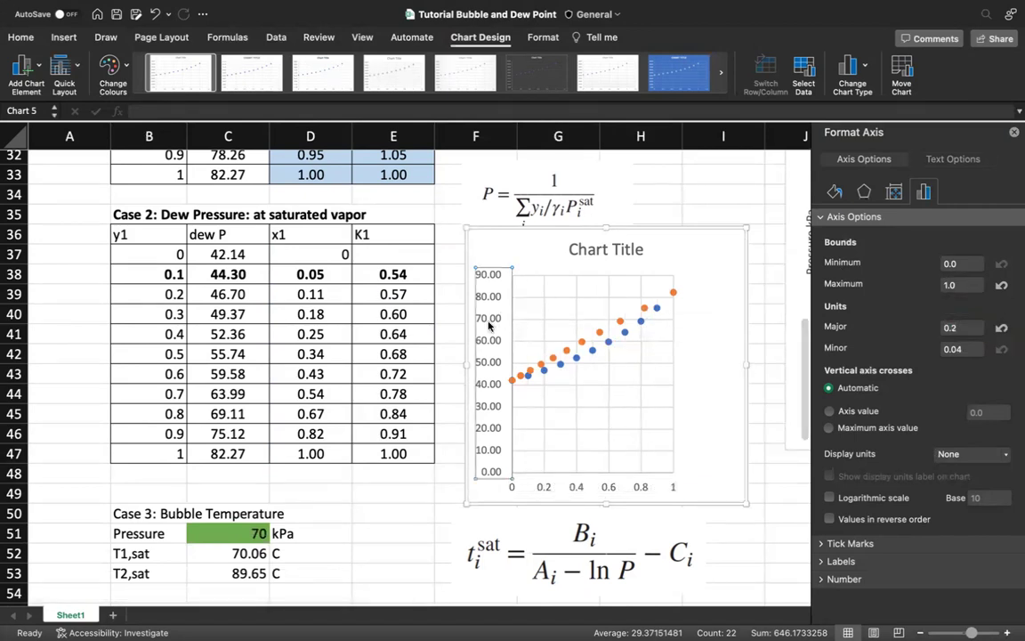
right_click(494, 328)
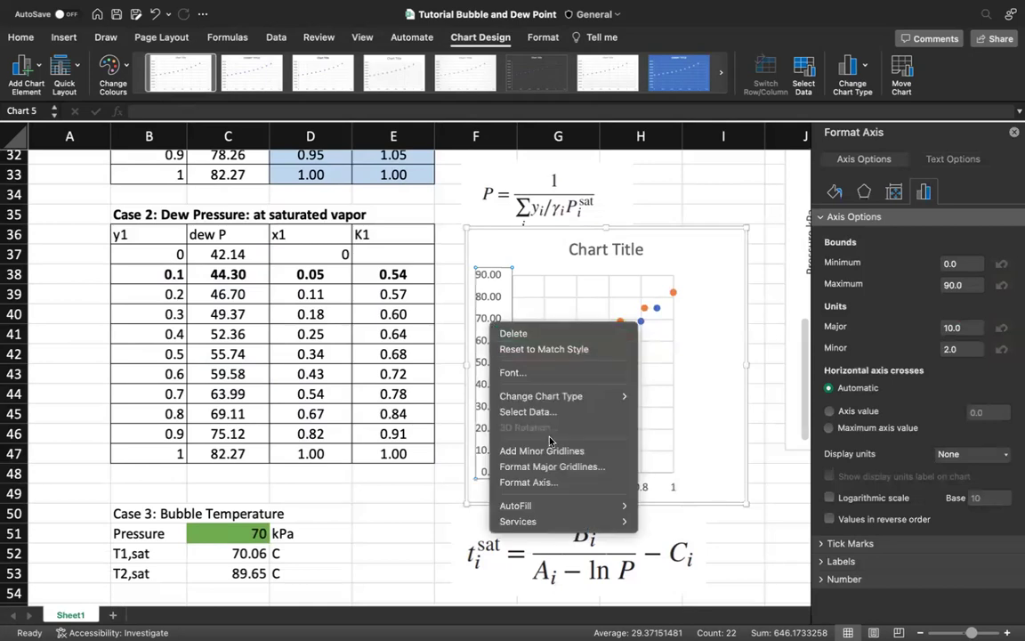
left_click(549, 482)
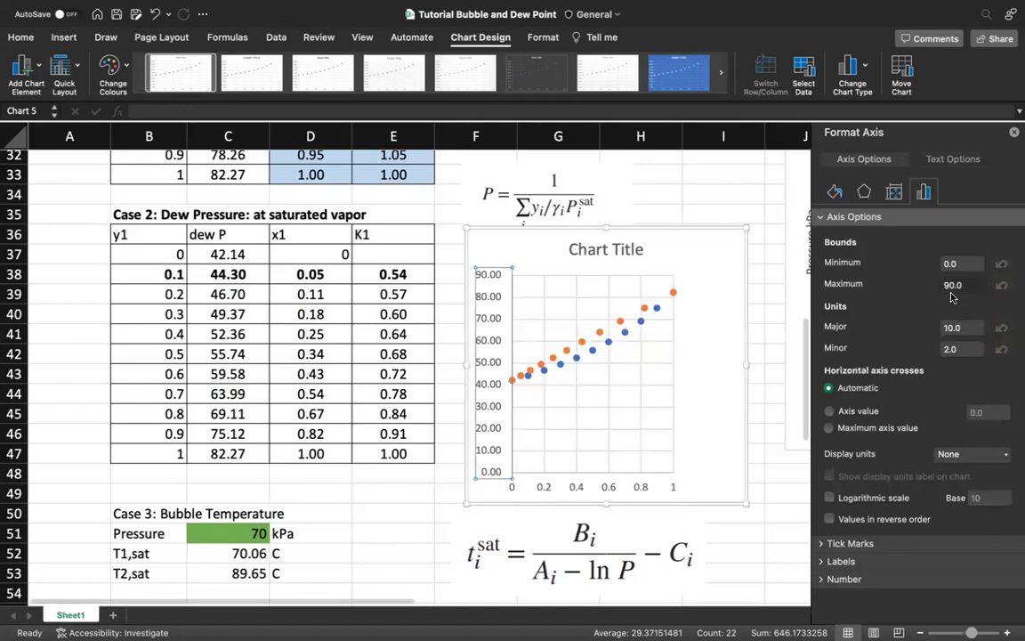
left_click(963, 263)
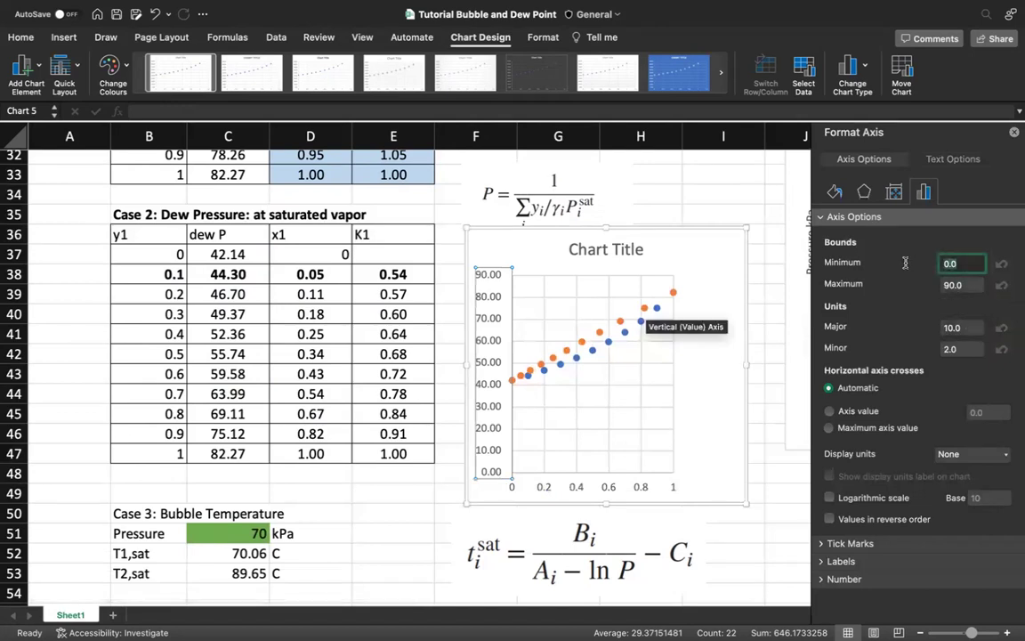
type("35")
key("Return")
Step: Give the new chart's plot area a solid line border with a width of 1.5 pt
left_click(611, 287)
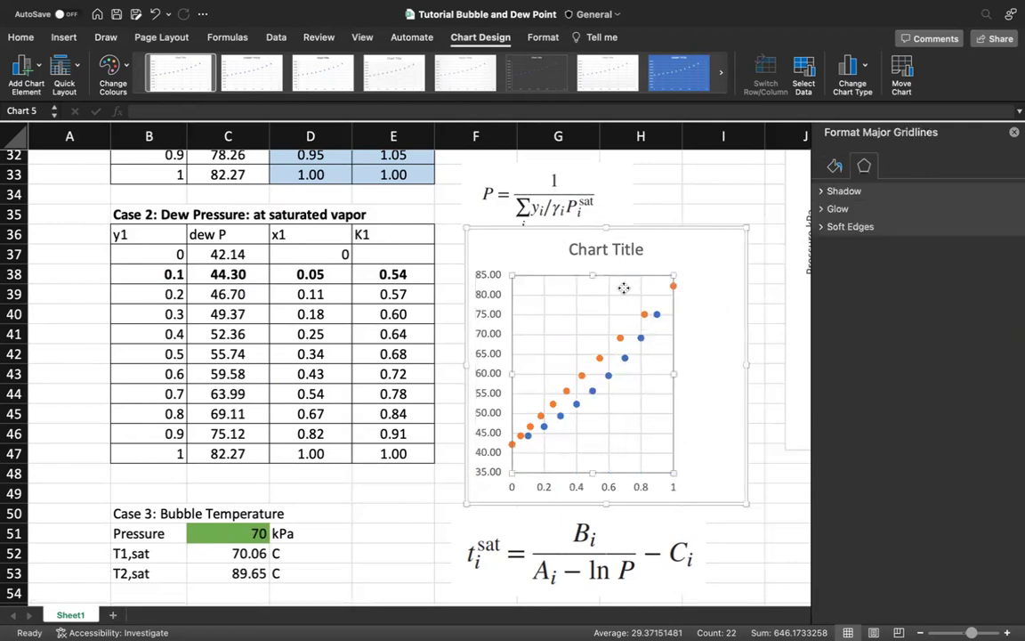
left_click(622, 287)
right_click(624, 291)
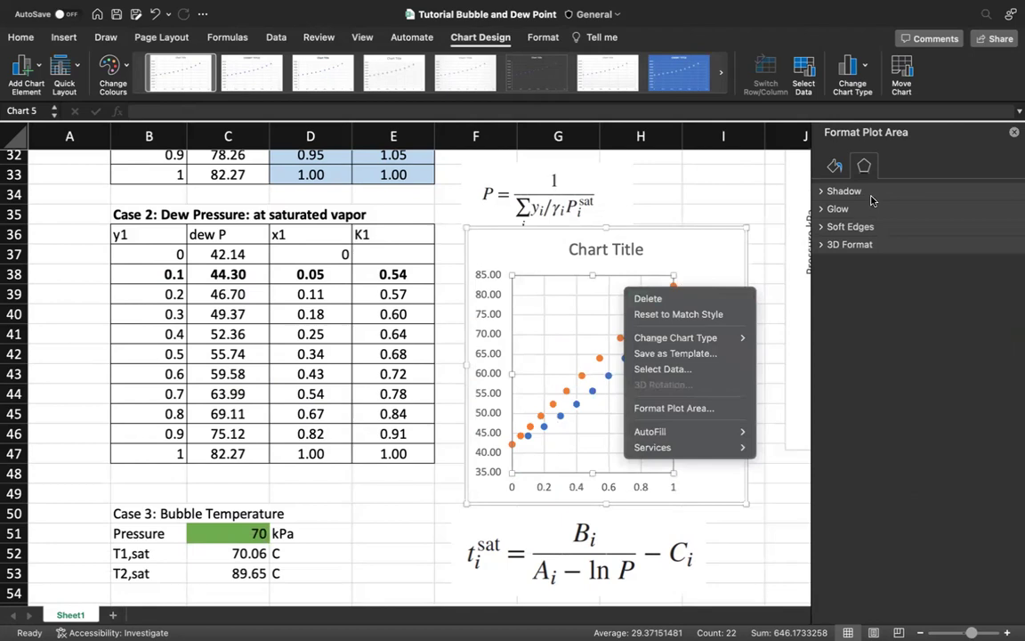
left_click(834, 167)
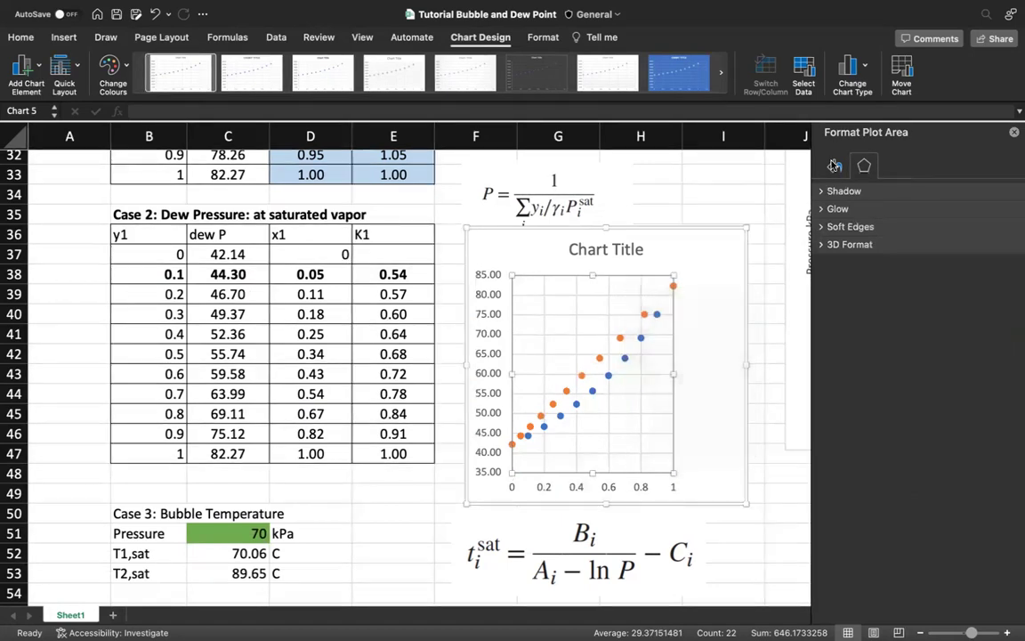
left_click(835, 171)
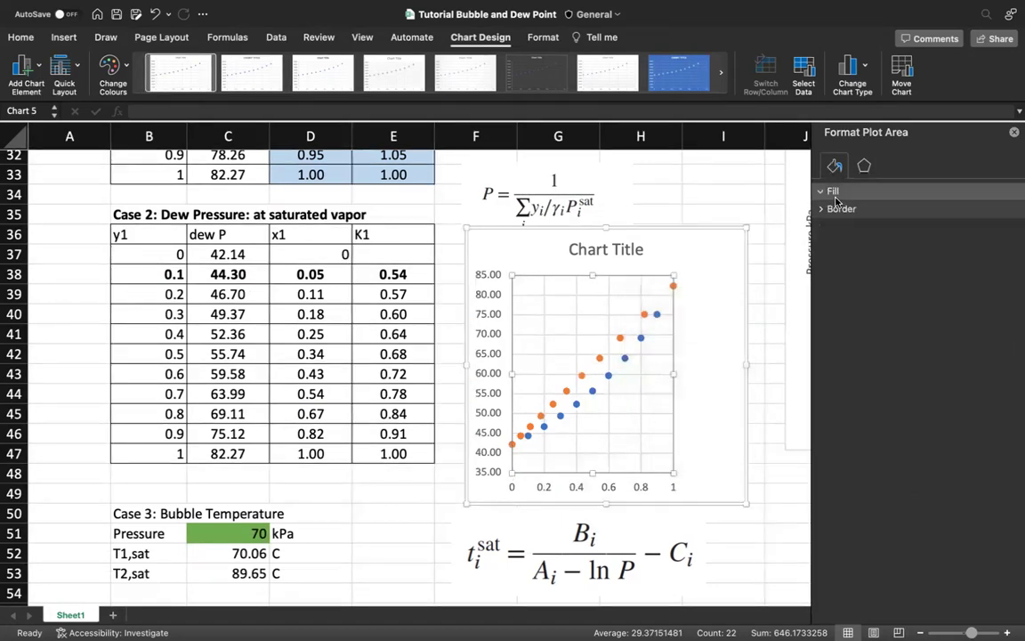
left_click(834, 192)
left_click(836, 333)
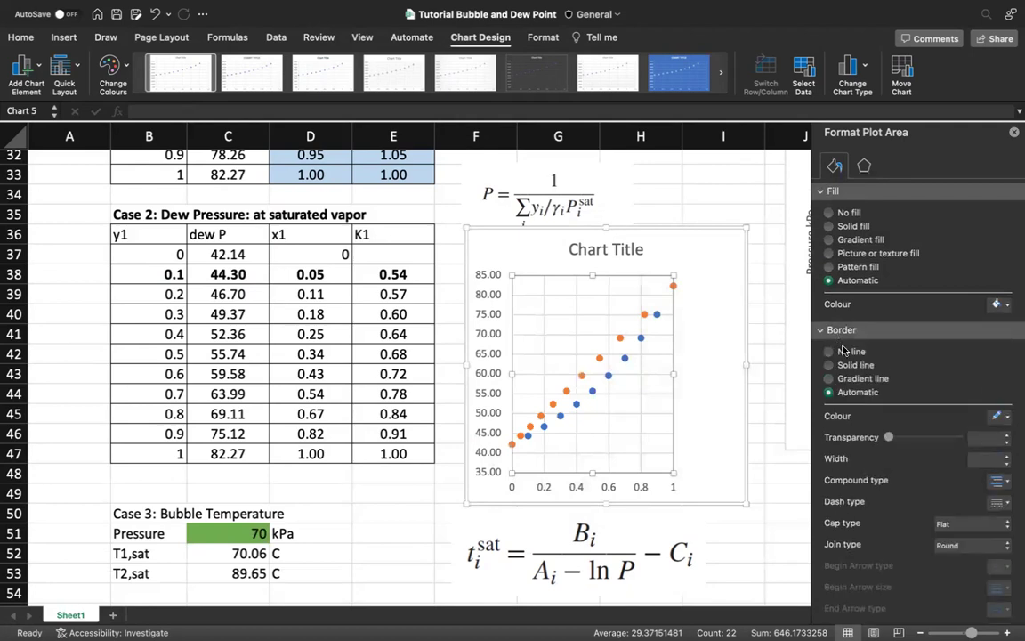
left_click(846, 367)
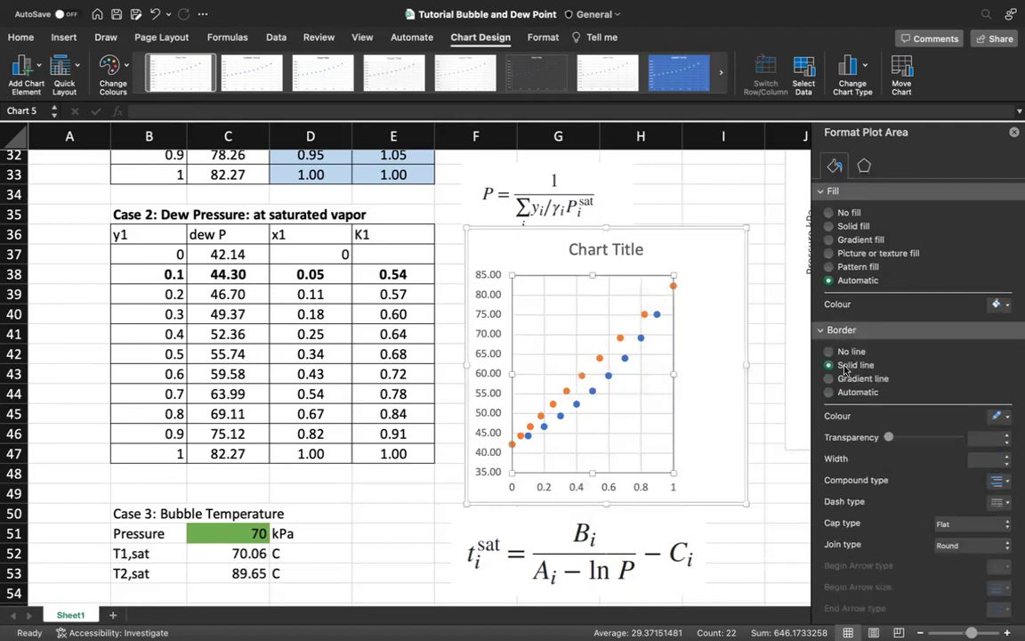
left_click(1006, 457)
left_click(1005, 457)
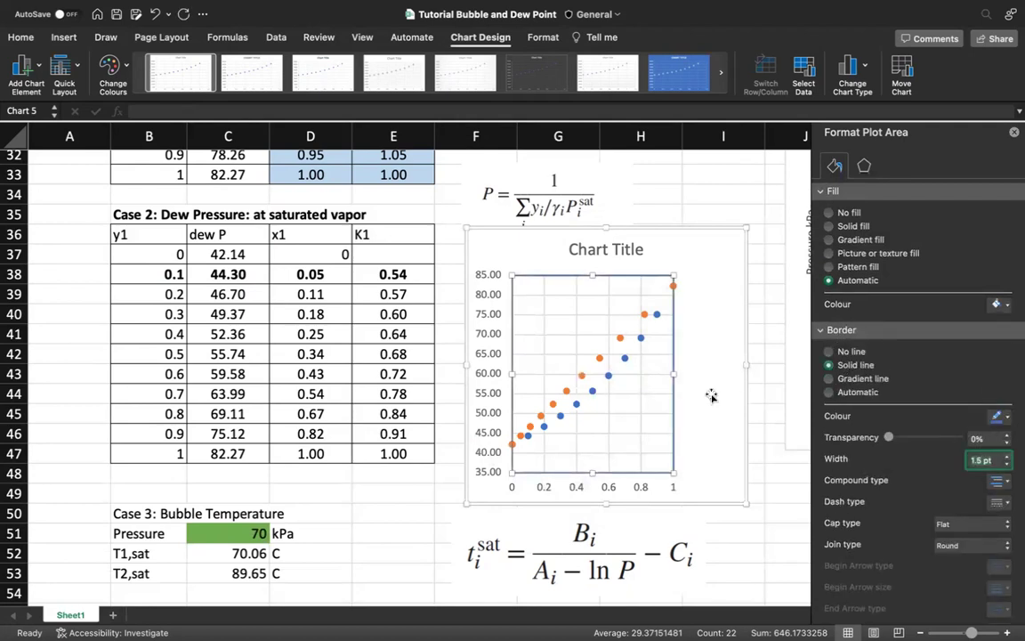
Step: Widen the plot area slightly within the new chart
left_click(686, 379)
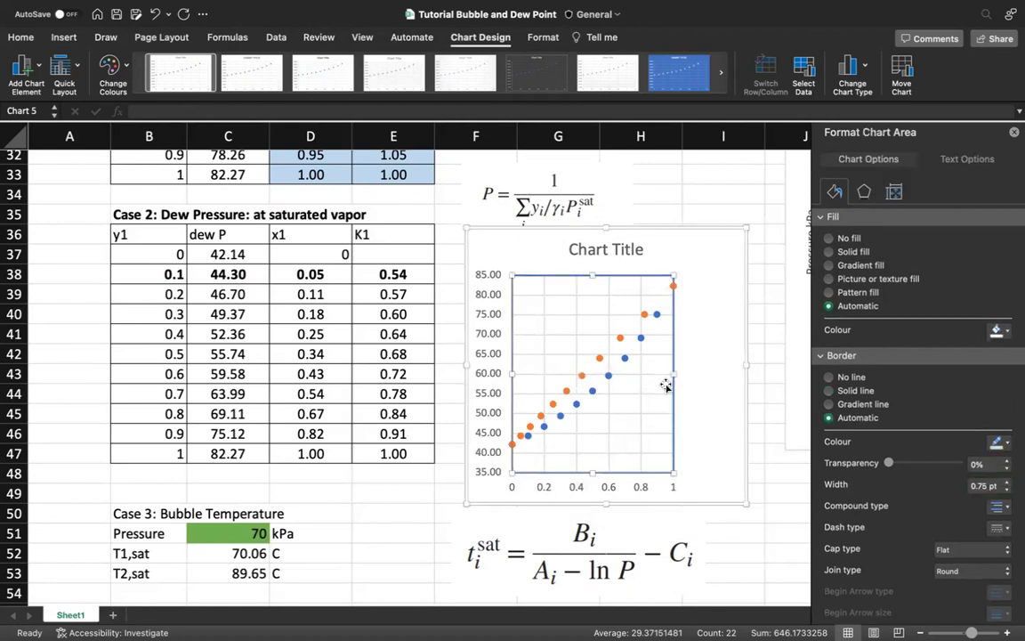
left_click(676, 376)
left_click_drag(677, 376, 696, 376)
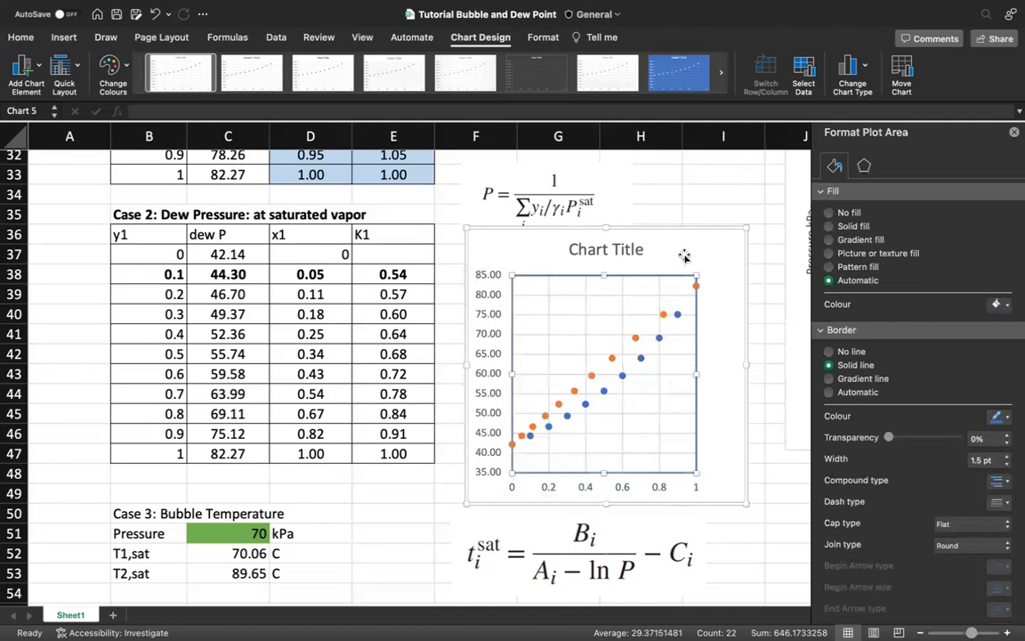
Step: Change the chart type to a scatter with lines and markers, and close the formatting pane
left_click(862, 67)
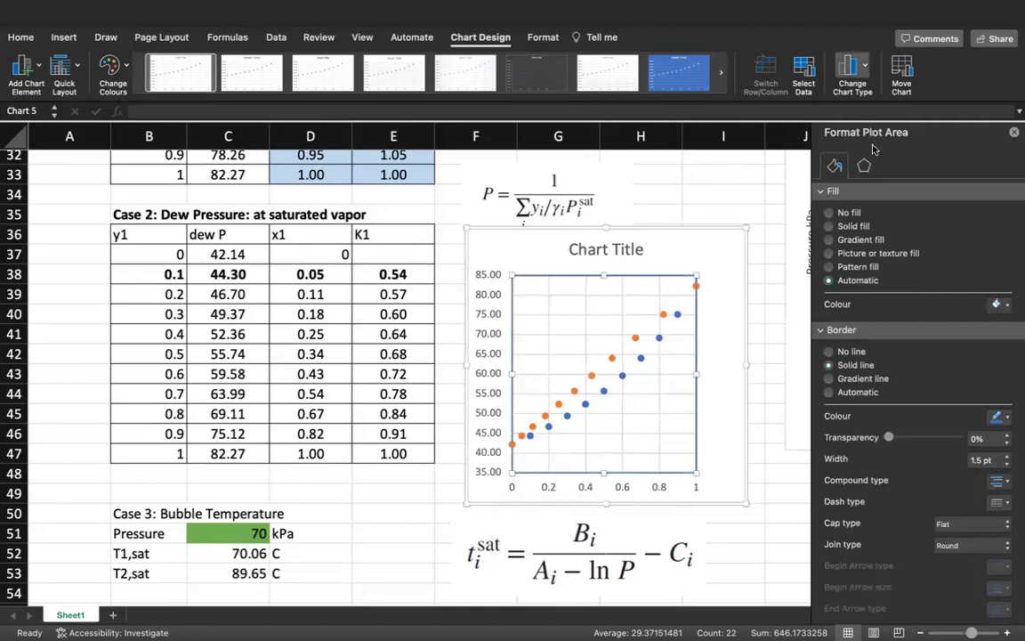
left_click(710, 235)
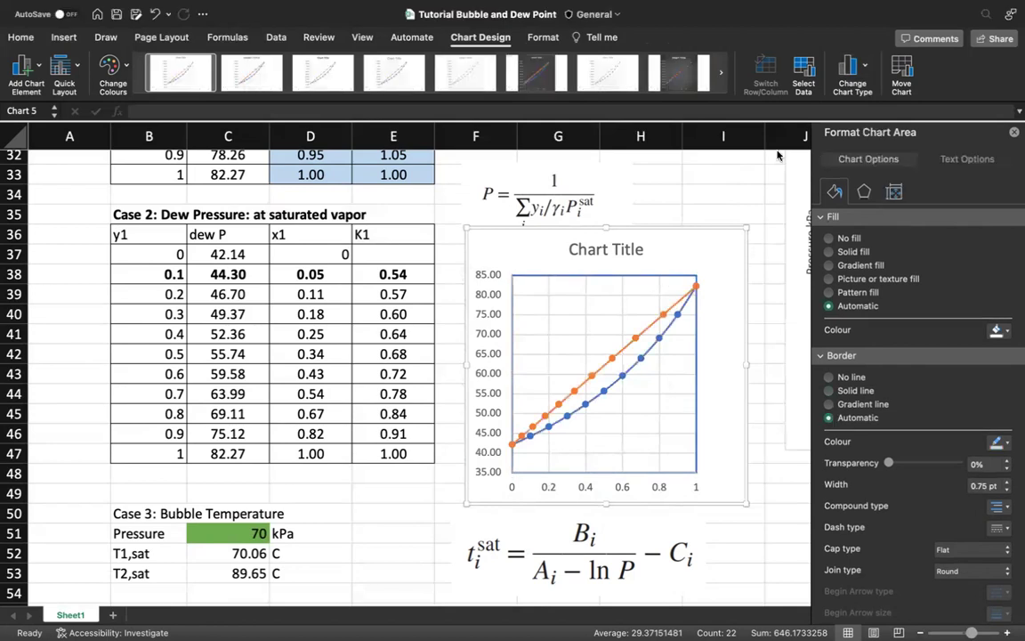
left_click(1014, 135)
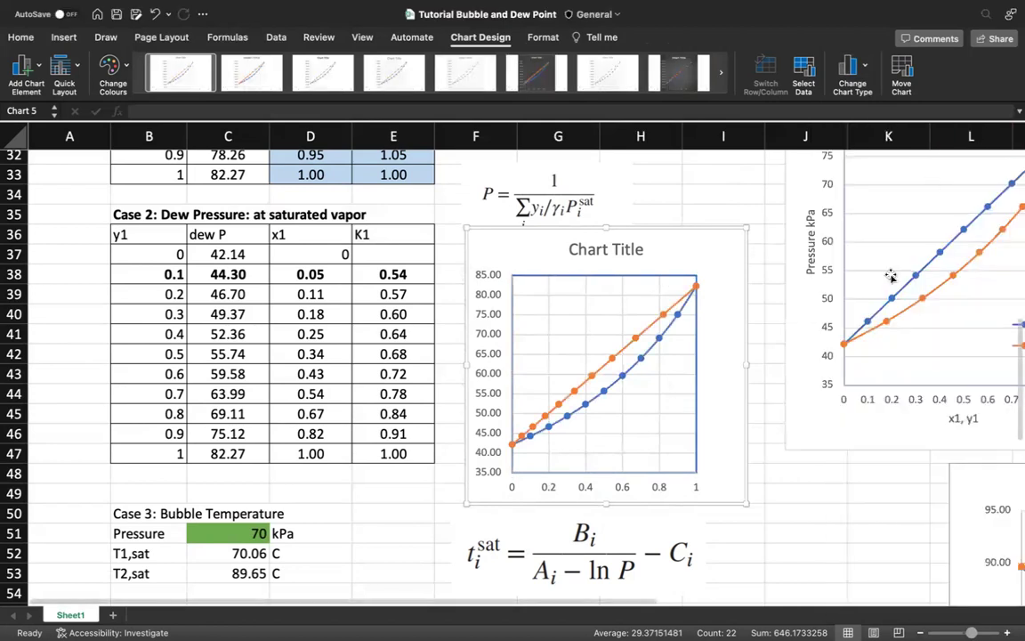
Step: Compare the new Case 2 chart with the existing "P-x-y at 75 C" chart, including its curves, legend and axis titles
scroll(891, 276, "up", 2)
scroll(891, 276, "right", 2)
scroll(891, 276, "up", 3)
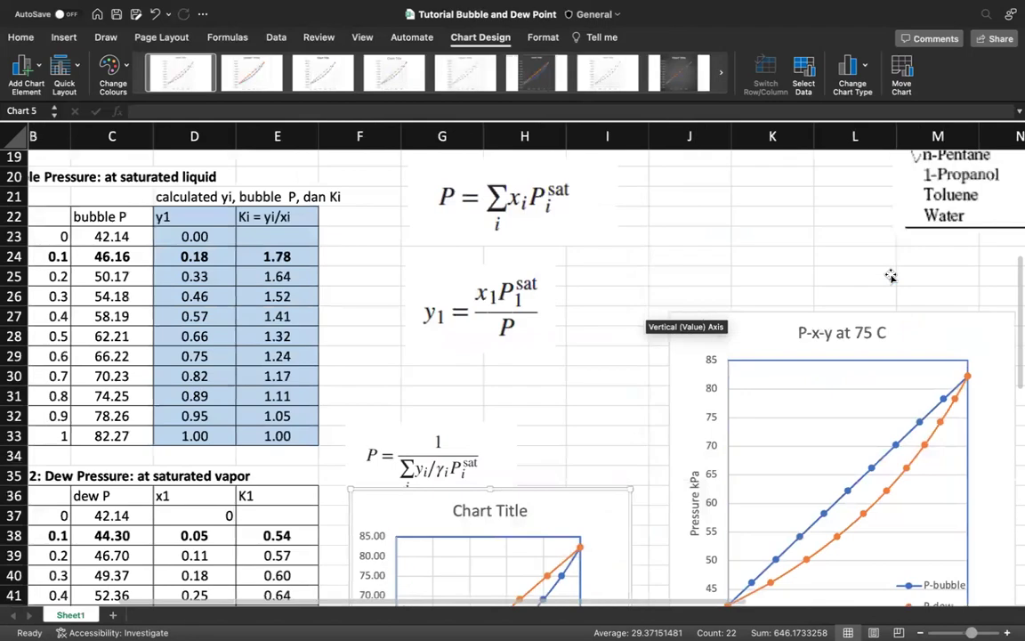
scroll(891, 276, "down", 1)
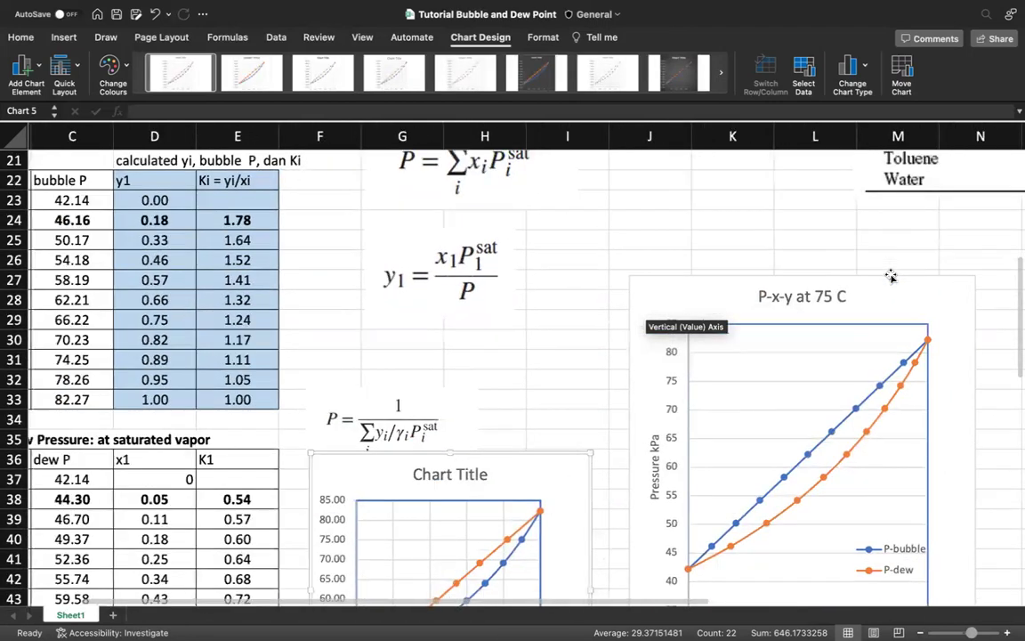
scroll(891, 276, "up", 5)
scroll(890, 276, "left", 1)
scroll(891, 276, "down", 6)
scroll(891, 276, "right", 2)
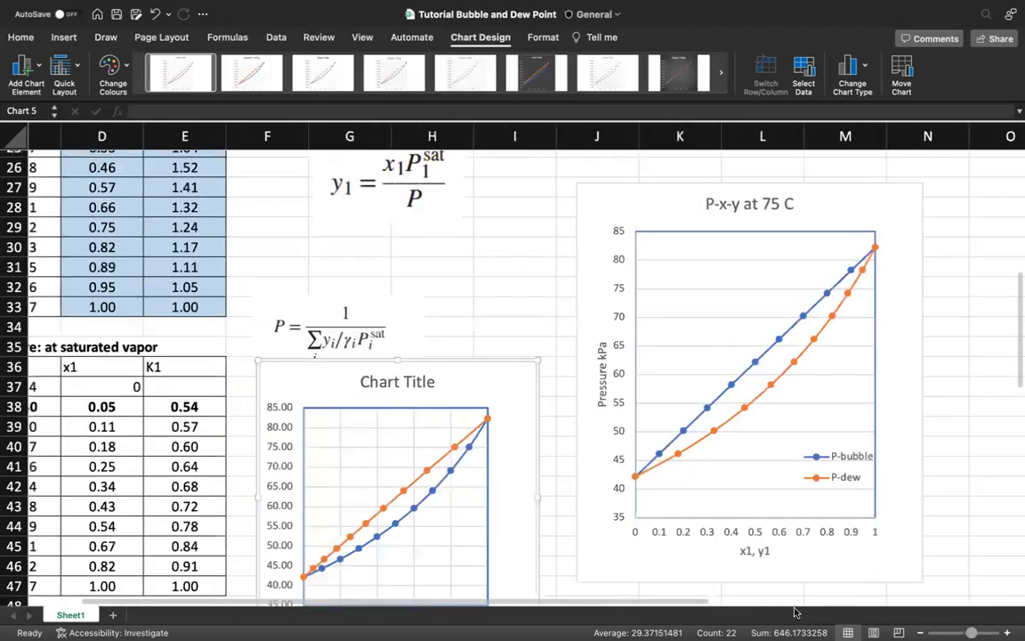
scroll(731, 393, "down", 2)
scroll(731, 392, "left", 2)
scroll(604, 356, "down", 1)
scroll(604, 356, "left", 1)
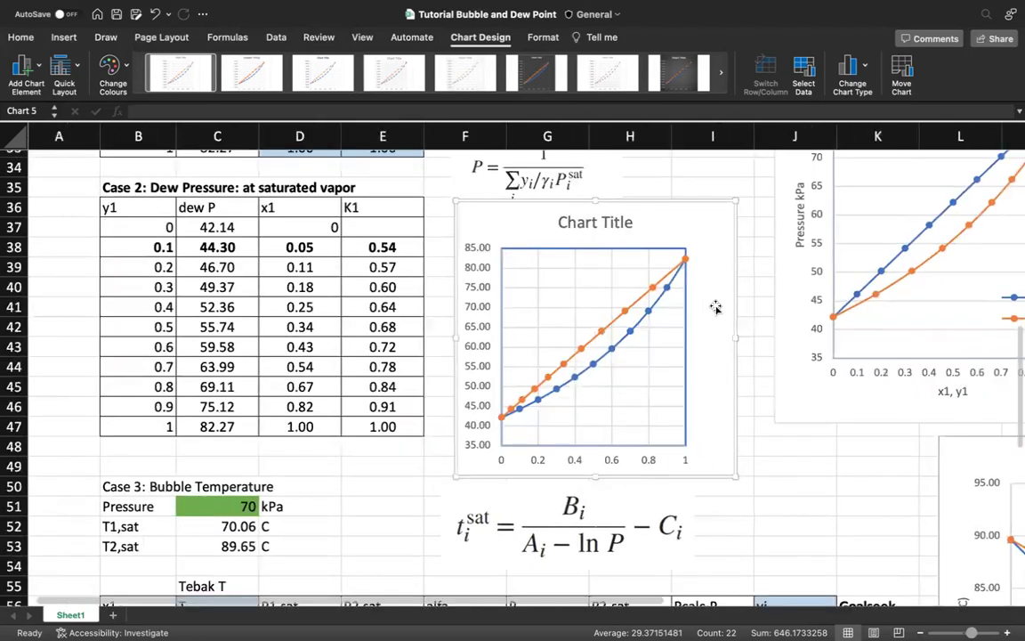
Step: Apply a quick layout to the Case 2 chart that adds axis titles and a legend beside the plot area
scroll(716, 307, "up", 3)
scroll(715, 307, "right", 2)
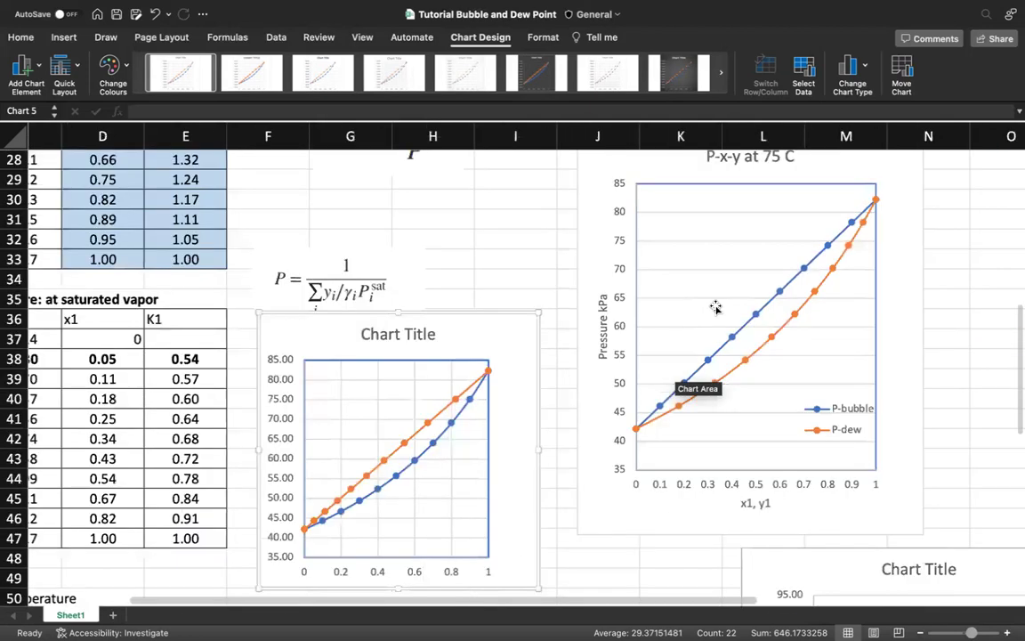
scroll(703, 321, "down", 3)
scroll(703, 320, "left", 2)
scroll(686, 334, "down", 2)
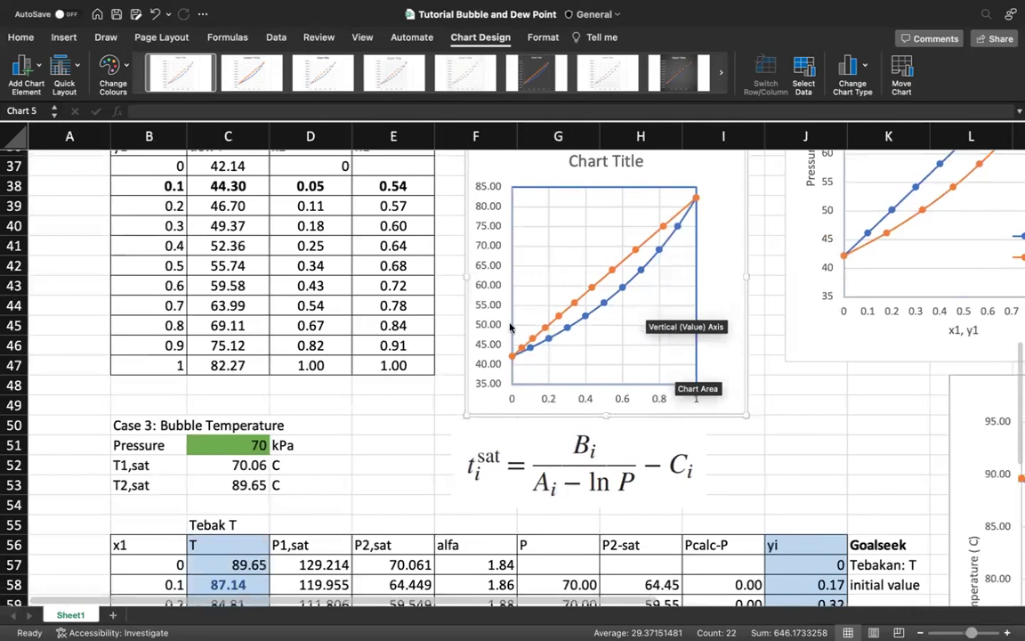
left_click(549, 210)
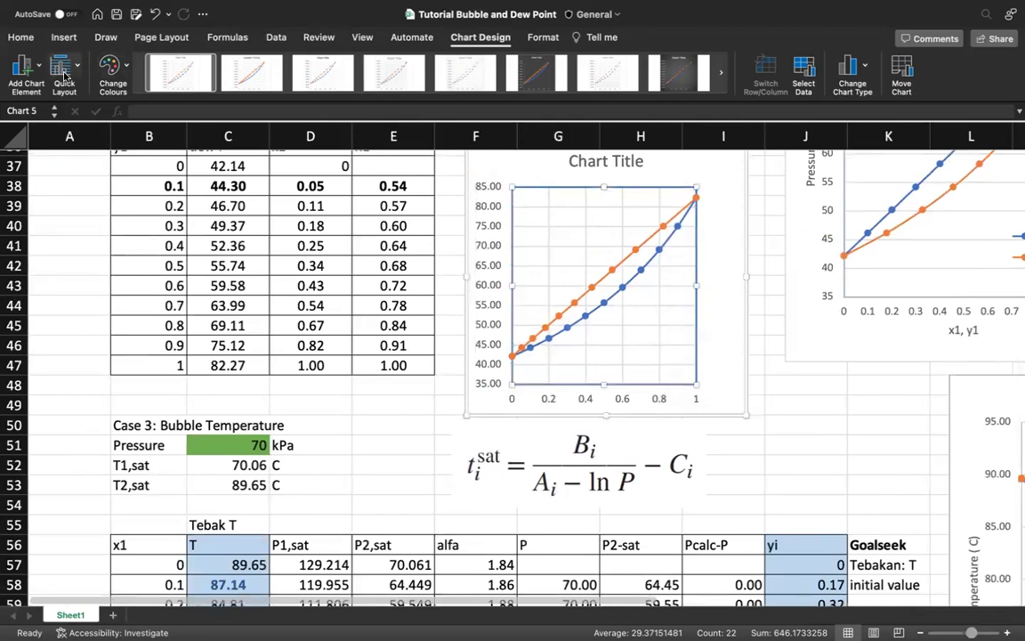
left_click(101, 130)
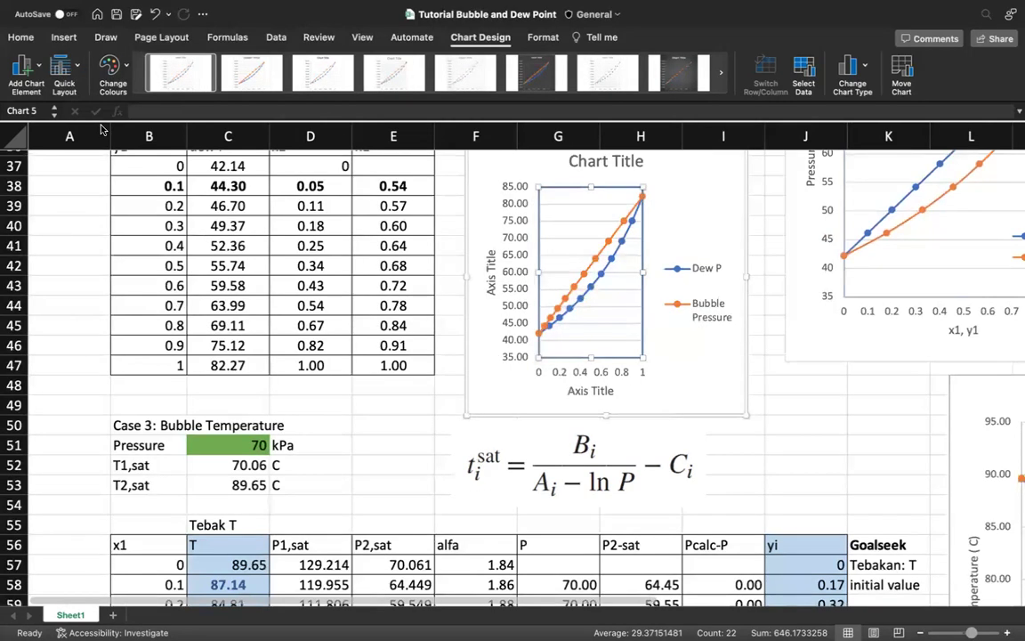
Step: Title the Case 2 chart's horizontal axis "x1, y1" and its vertical axis "Pressure, kPa"
left_click(591, 390)
double_click(587, 393)
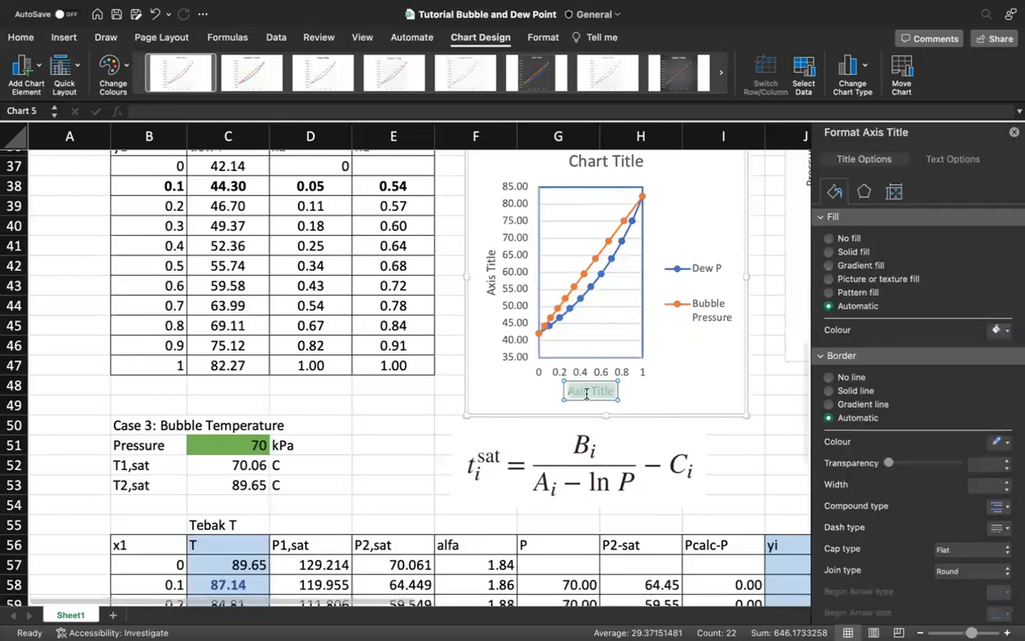
type("x1, y1")
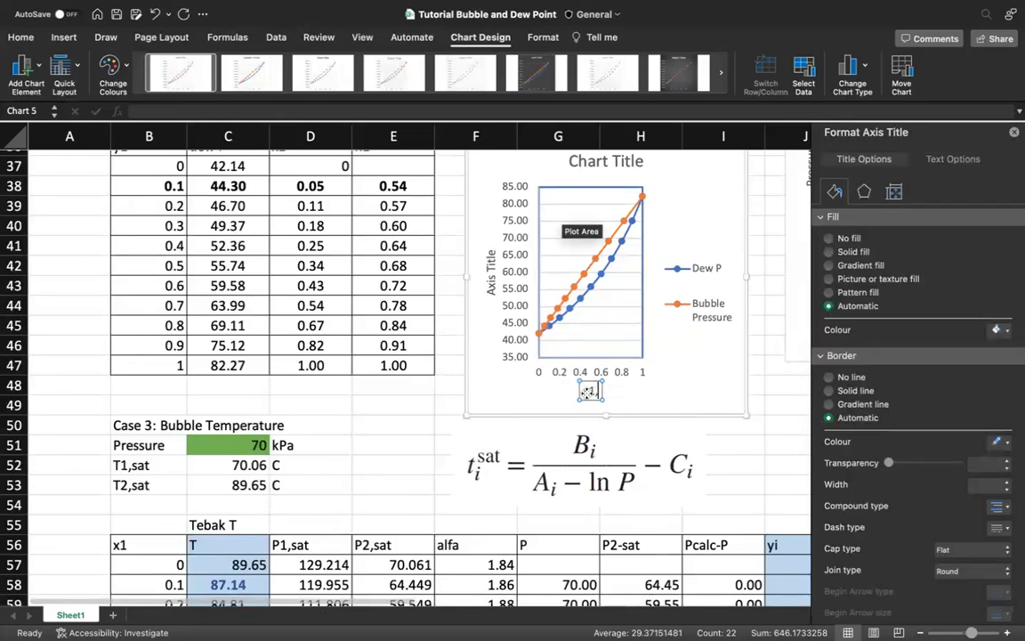
left_click(486, 274)
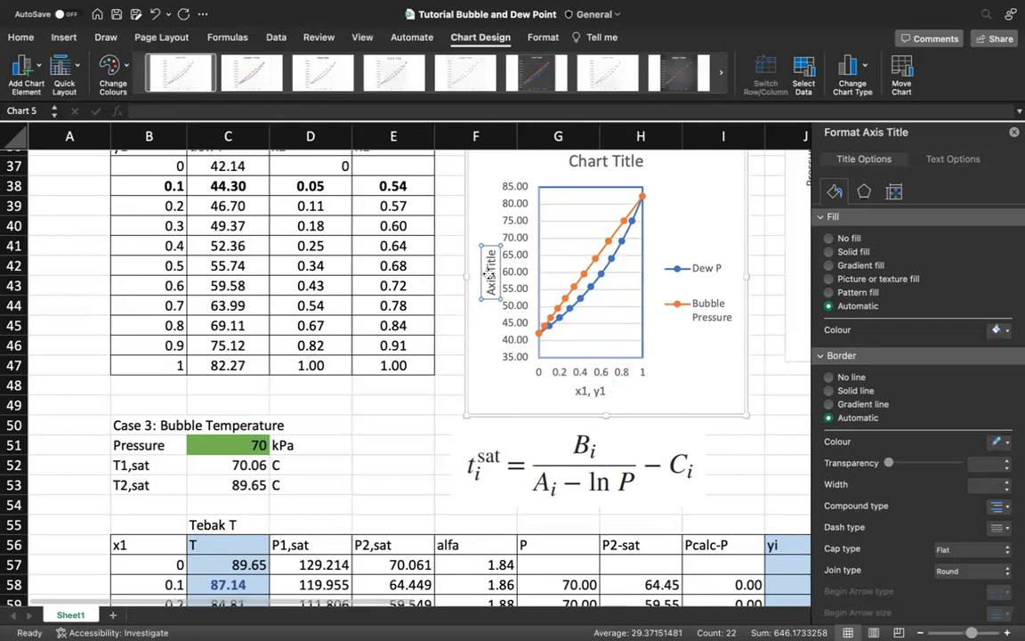
key("ctrl+a")
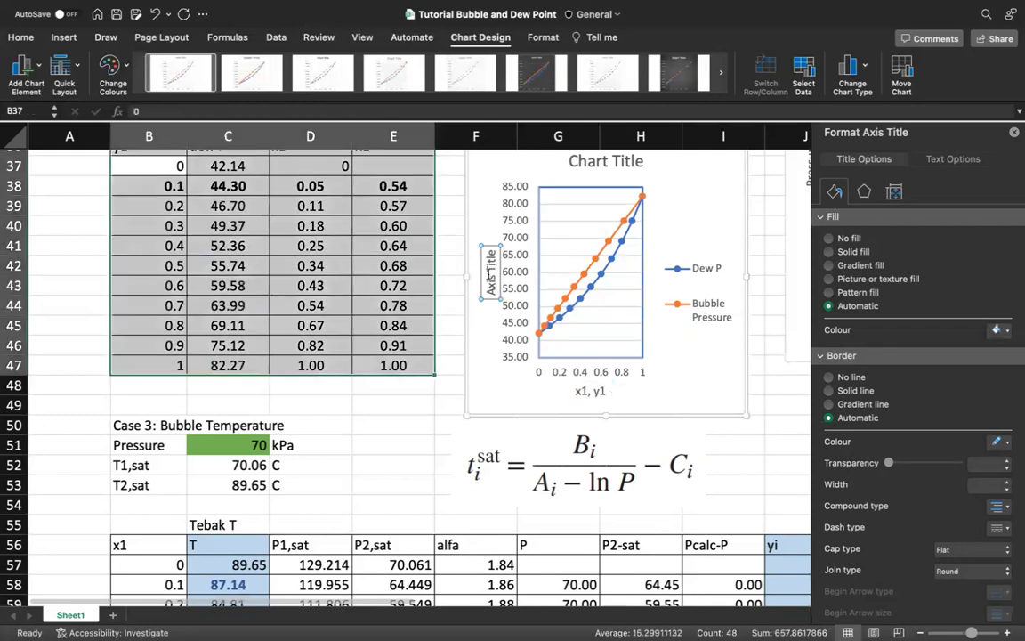
left_click(489, 274)
key("BackSpace")
type("Pressure, kPa")
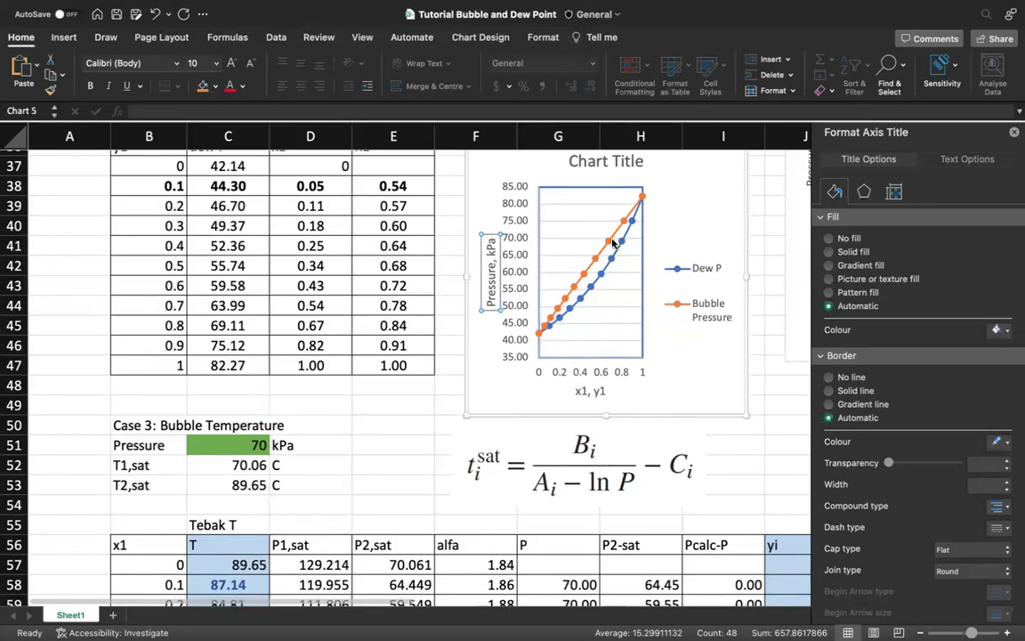
Step: Enlarge the Case 2 chart's plot area to fill the chart's width, and move the legend inside its lower-right corner
left_click(610, 241)
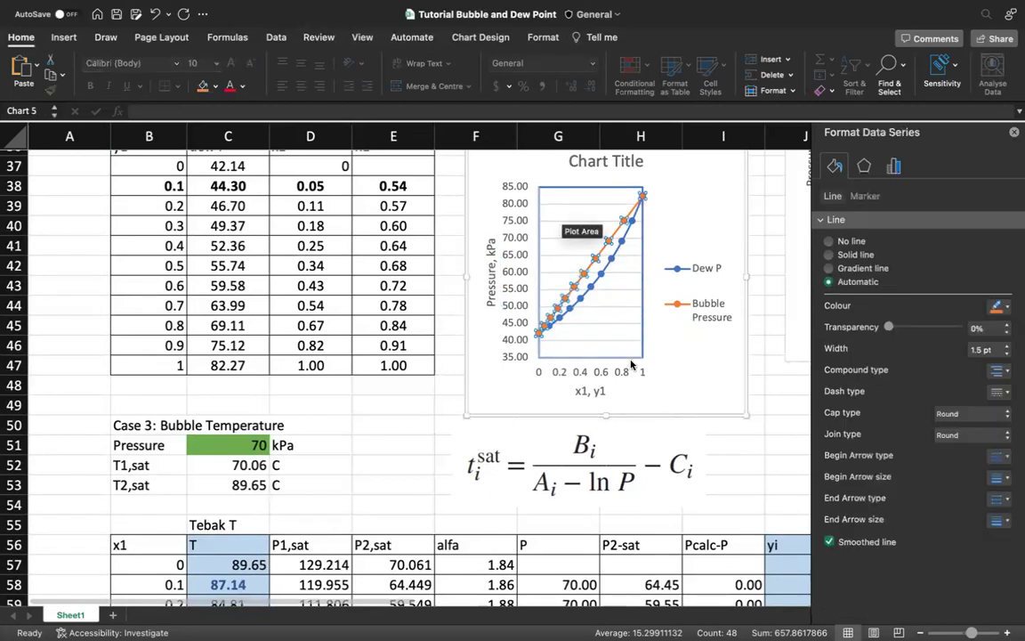
left_click(606, 217)
left_click(606, 221)
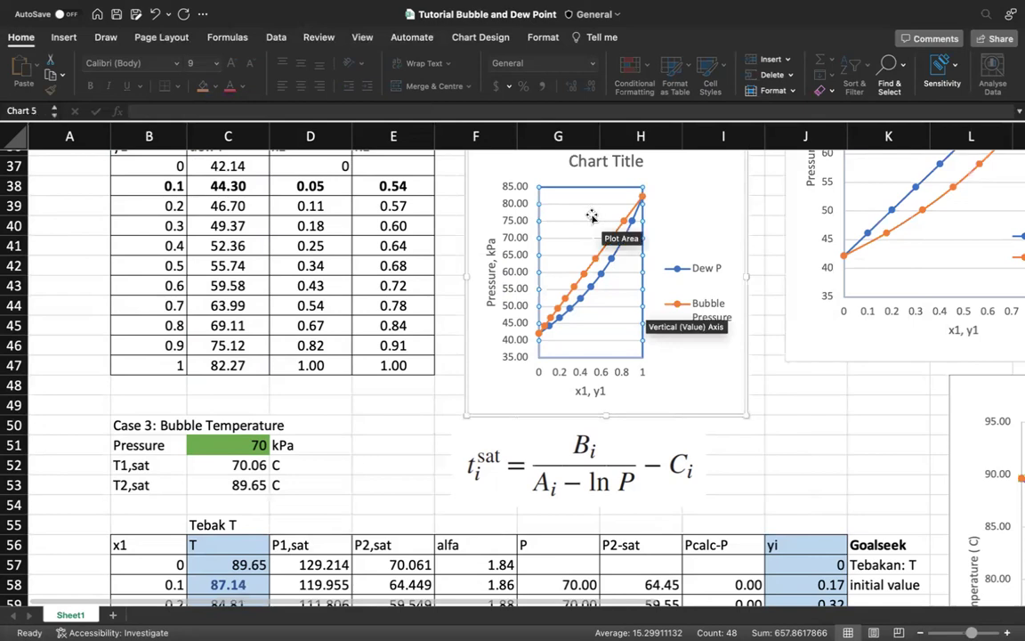
left_click_drag(647, 181, 717, 287)
left_click(707, 378)
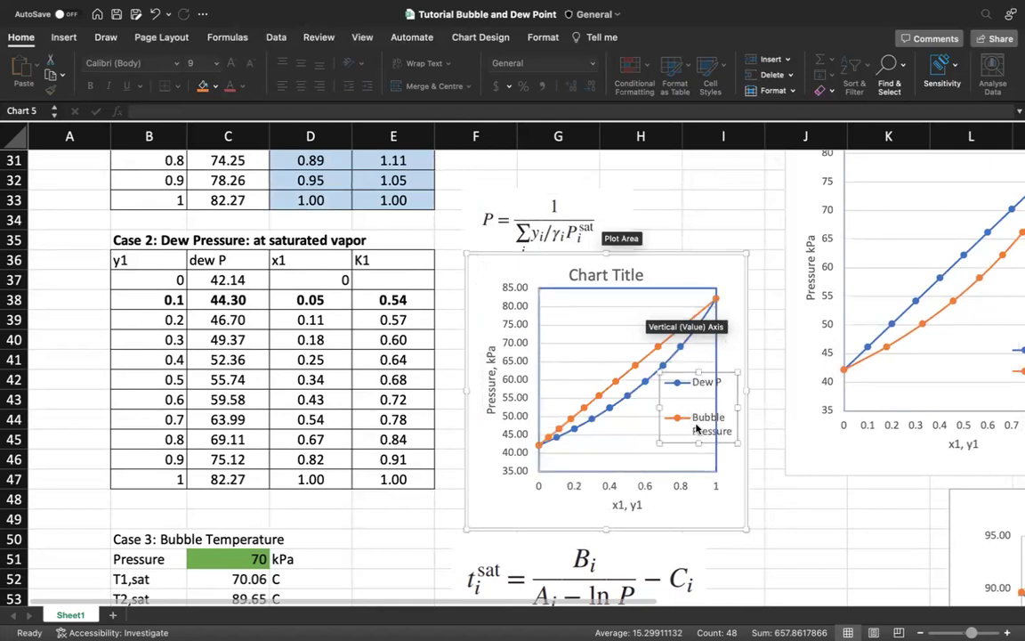
left_click_drag(707, 372, 688, 390)
Step: Change the Case 2 chart's title to "P-x-y at 75 C", then deselect the chart and close the formatting pane
left_click(623, 277)
triple_click(615, 276)
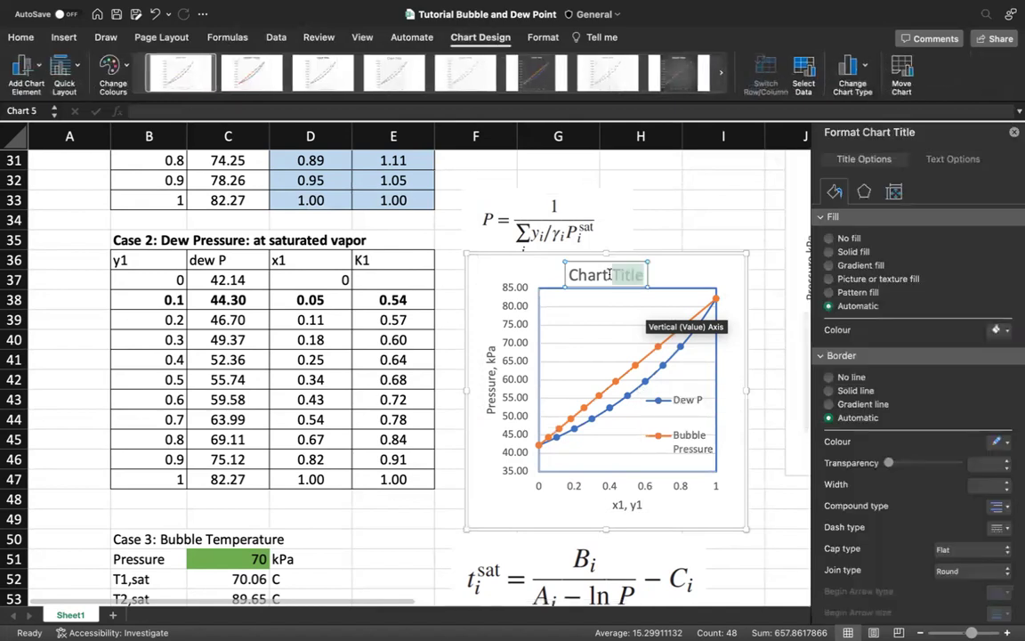
type("P-x")
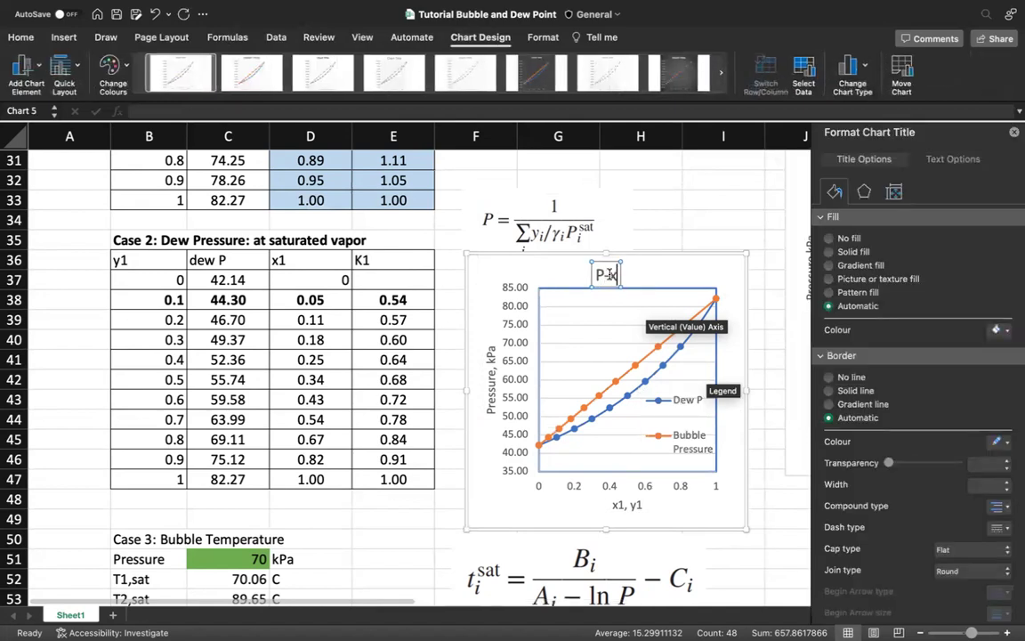
type("-y at")
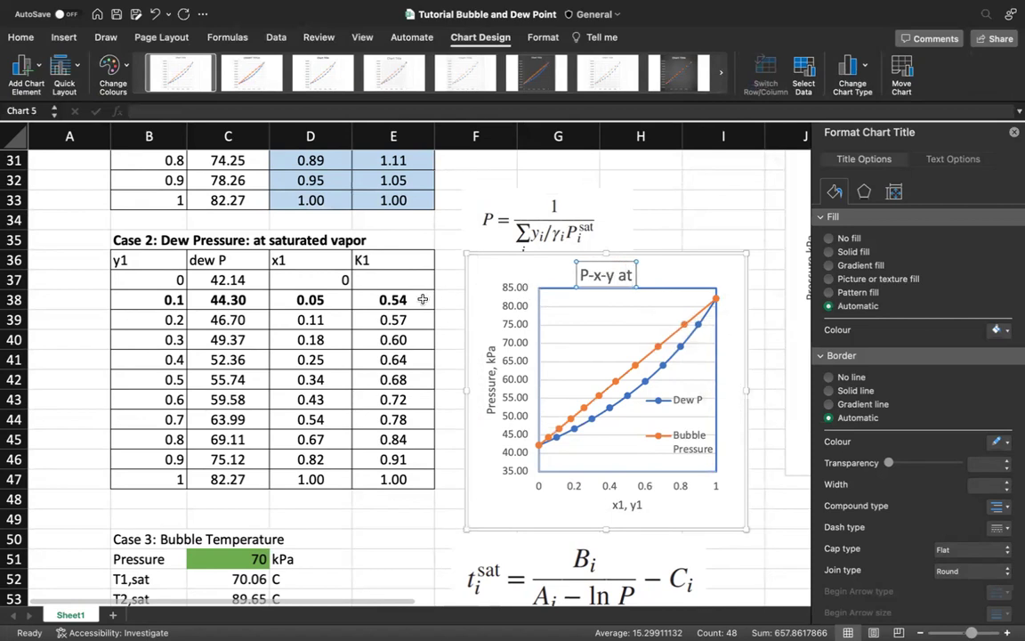
scroll(423, 300, "down", 1)
type("75 C")
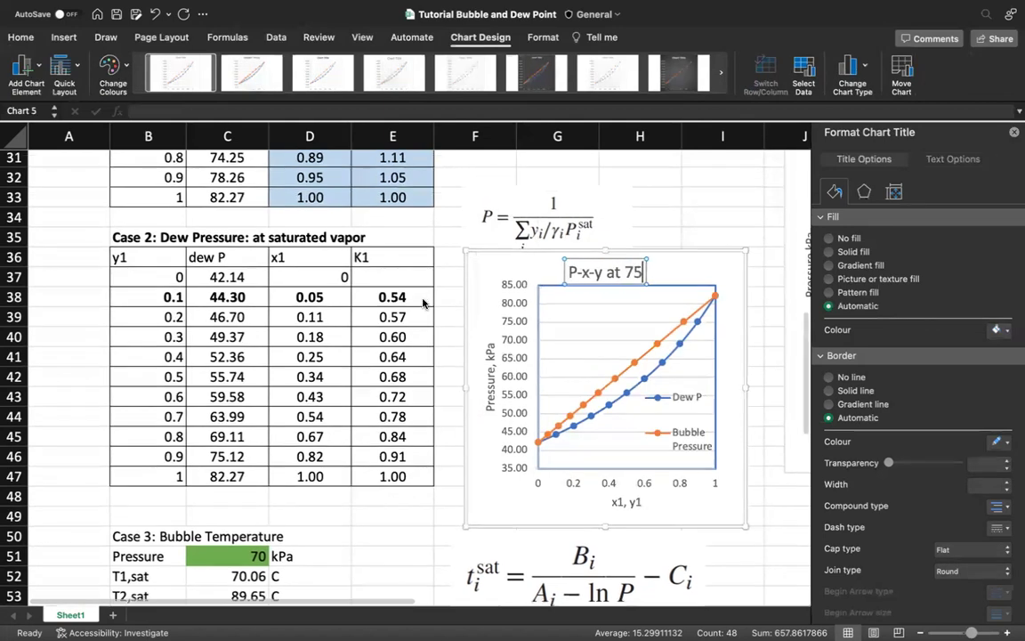
left_click(682, 211)
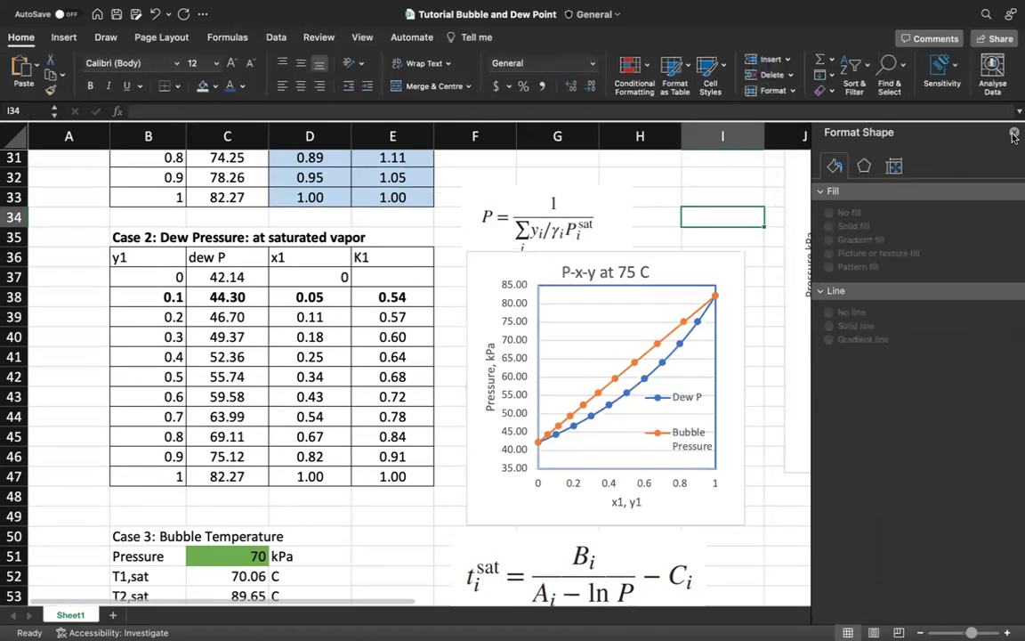
Step: Review the Case 1 temperature and bubble pressure table, and the Case 2 dew pressure table with its chart
scroll(269, 304, "up", 10)
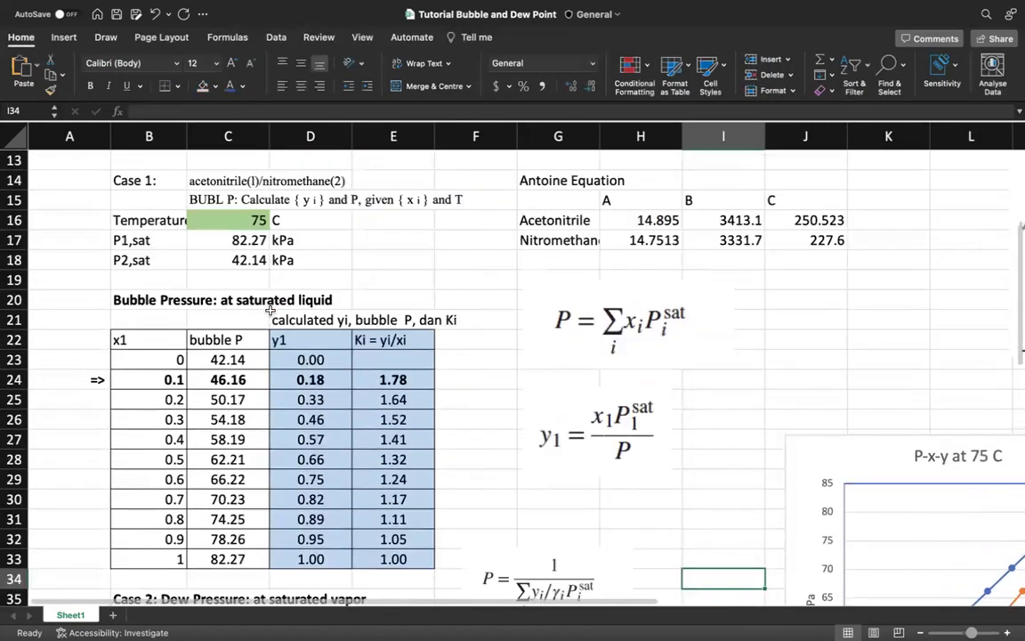
scroll(270, 308, "down", 1)
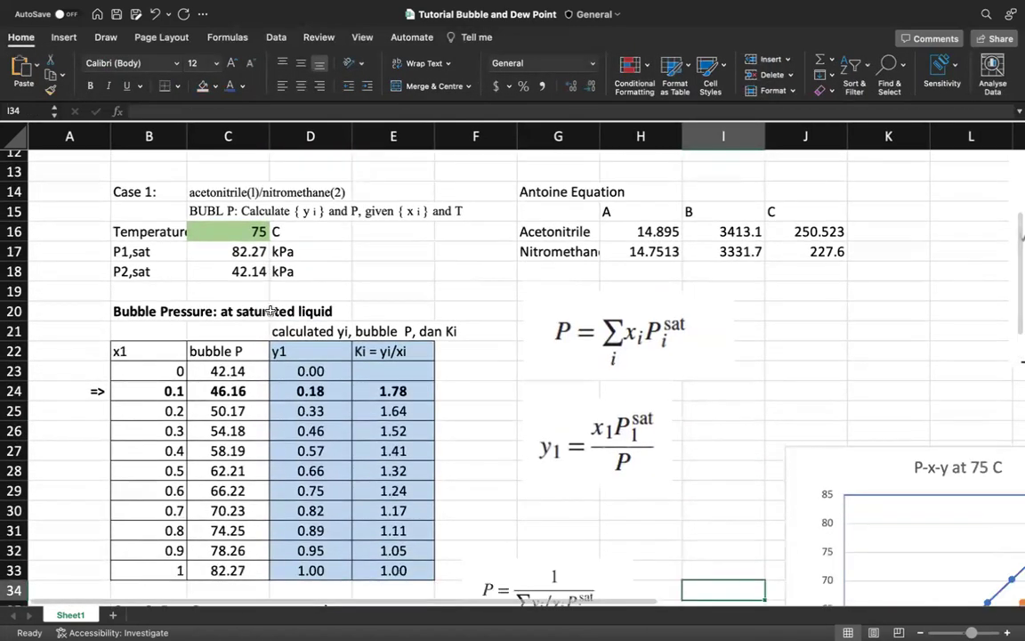
scroll(270, 311, "down", 5)
scroll(270, 307, "up", 4)
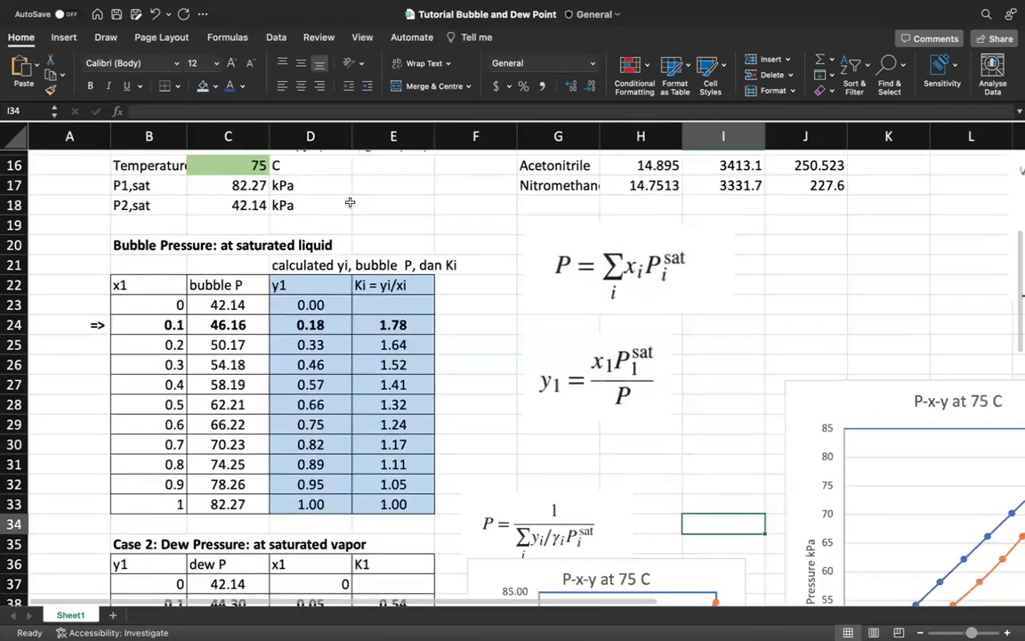
scroll(377, 451, "down", 8)
scroll(378, 450, "up", 2)
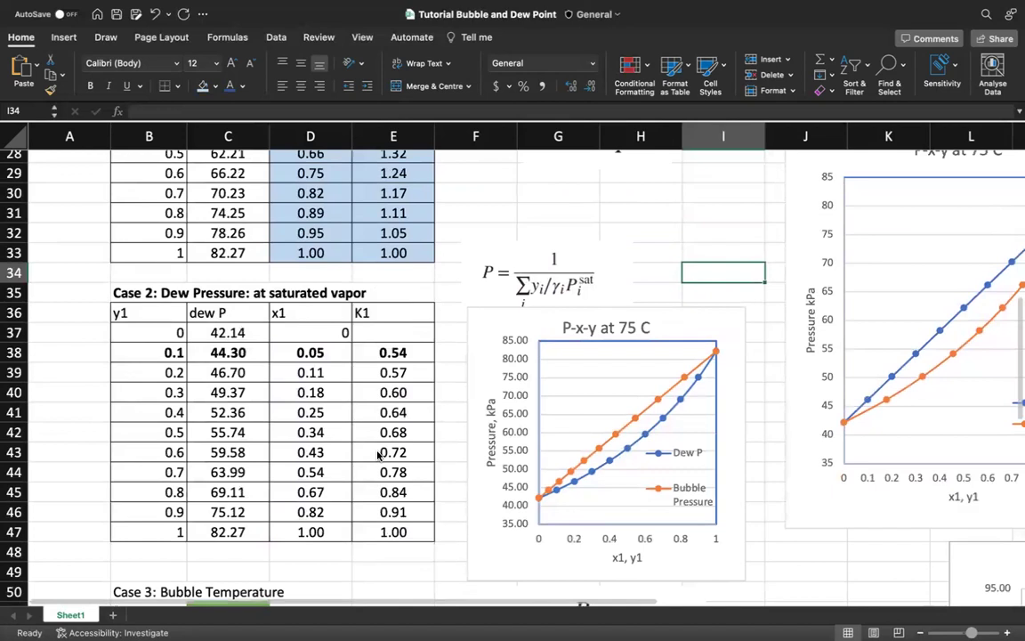